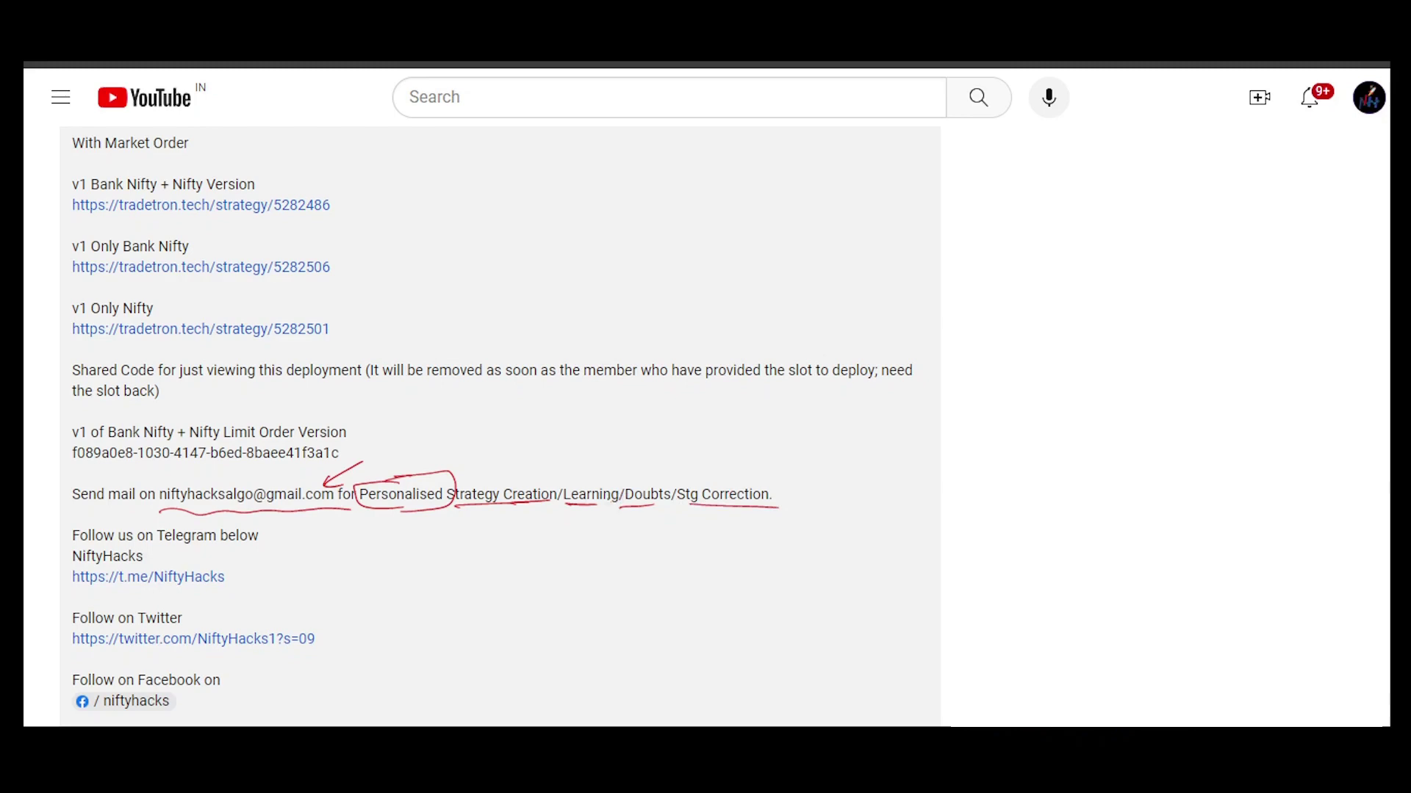
# Handwrite and underline "Paid" above "Personalised" and retrace the arrowhead pointing to the contact e-mail address
pyautogui.moveTo(375, 446); pyautogui.dragTo(377, 465)
pyautogui.moveTo(398, 459); pyautogui.dragTo(416, 464)
pyautogui.moveTo(432, 437); pyautogui.dragTo(425, 472)
pyautogui.moveTo(391, 485); pyautogui.dragTo(426, 479)
pyautogui.moveTo(323, 473)
pyautogui.mouseDown()
pyautogui.moveTo(313, 488)
pyautogui.moveTo(338, 487)
pyautogui.mouseUp()
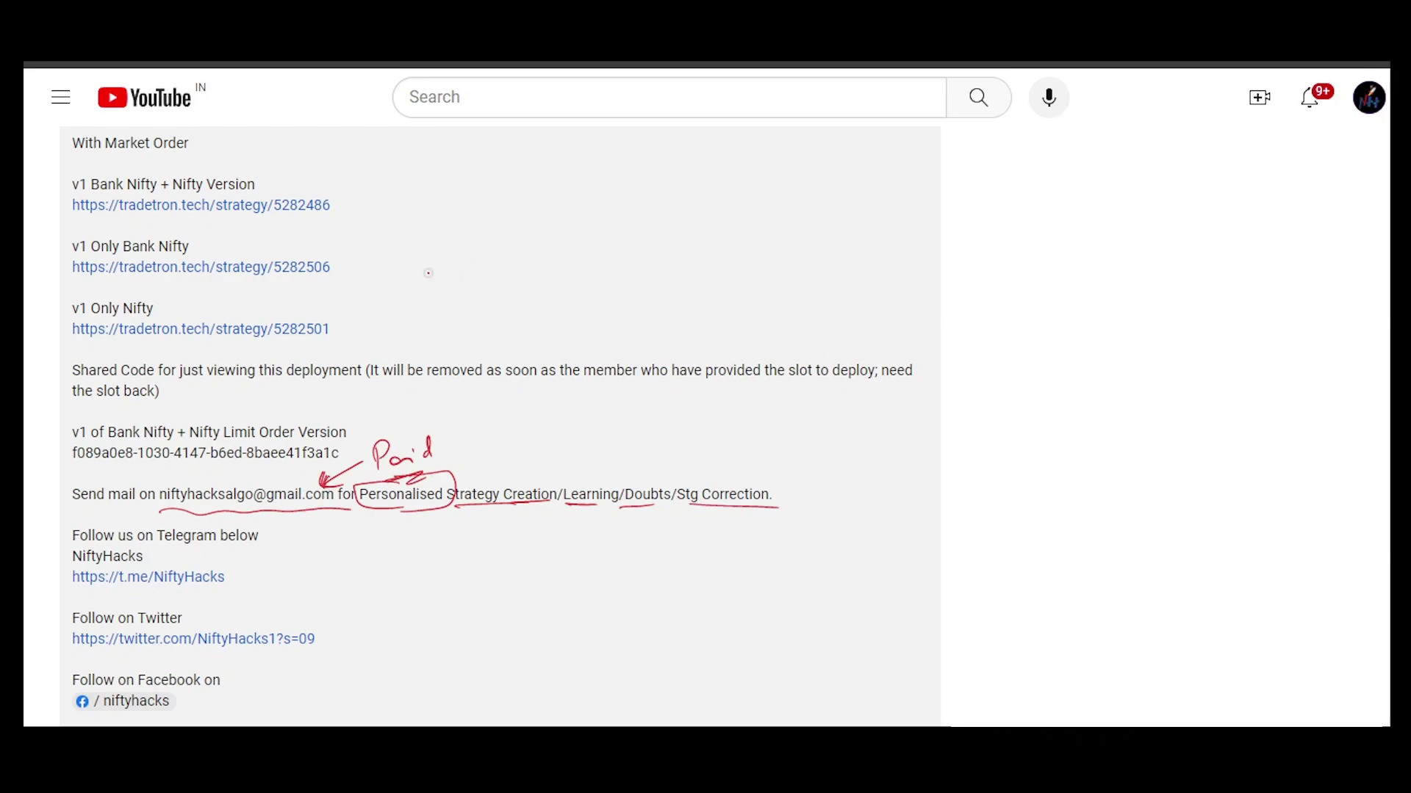
# Handwrite, underline and box "TG group" beside the strategy links, and re-underline "Paid" and the contact e-mail address
pyautogui.moveTo(434, 223); pyautogui.dragTo(471, 212)
pyautogui.moveTo(449, 224); pyautogui.dragTo(451, 248)
pyautogui.moveTo(483, 213)
pyautogui.mouseDown()
pyautogui.moveTo(475, 234)
pyautogui.moveTo(504, 225)
pyautogui.mouseUp()
pyautogui.moveTo(466, 263); pyautogui.dragTo(497, 253)
pyautogui.moveTo(466, 281); pyautogui.dragTo(499, 270)
pyautogui.moveTo(588, 223); pyautogui.dragTo(674, 209)
pyautogui.moveTo(602, 257)
pyautogui.mouseDown()
pyautogui.moveTo(666, 241)
pyautogui.moveTo(665, 254)
pyautogui.mouseUp()
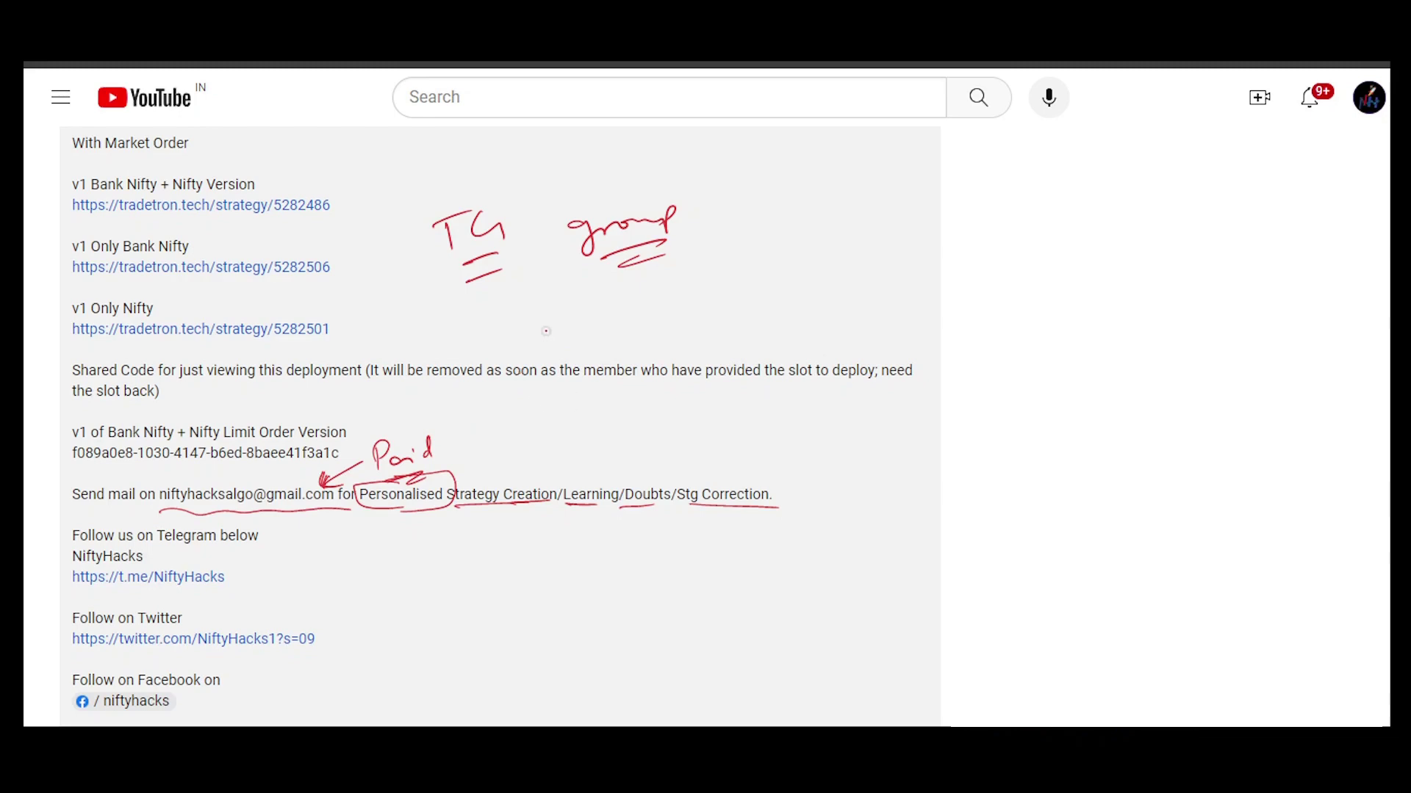
pyautogui.moveTo(465, 259); pyautogui.dragTo(565, 250)
pyautogui.moveTo(468, 280)
pyautogui.mouseDown()
pyautogui.moveTo(640, 256)
pyautogui.moveTo(467, 271)
pyautogui.moveTo(584, 254)
pyautogui.mouseUp()
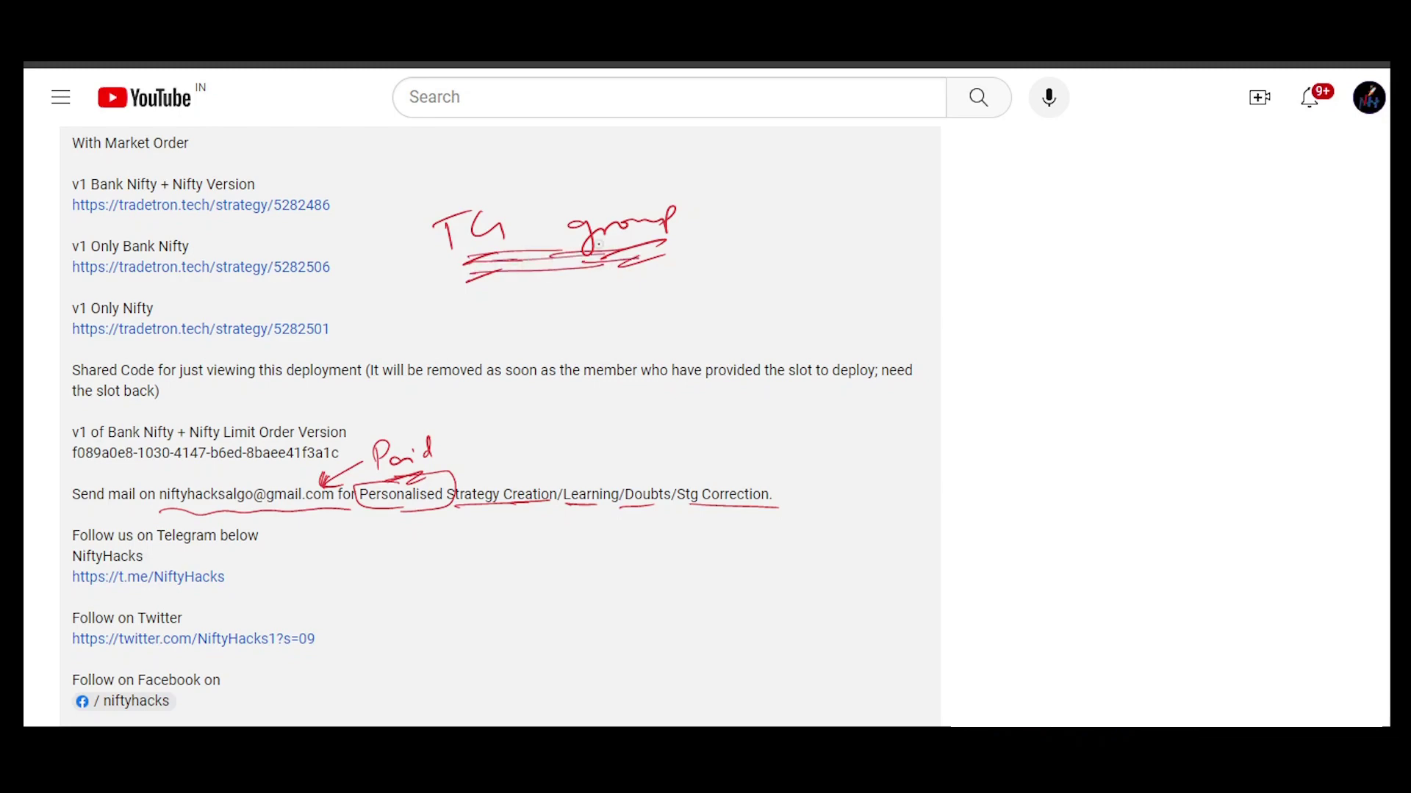
pyautogui.moveTo(408, 196)
pyautogui.mouseDown()
pyautogui.moveTo(652, 174)
pyautogui.moveTo(474, 281)
pyautogui.moveTo(467, 188)
pyautogui.mouseUp()
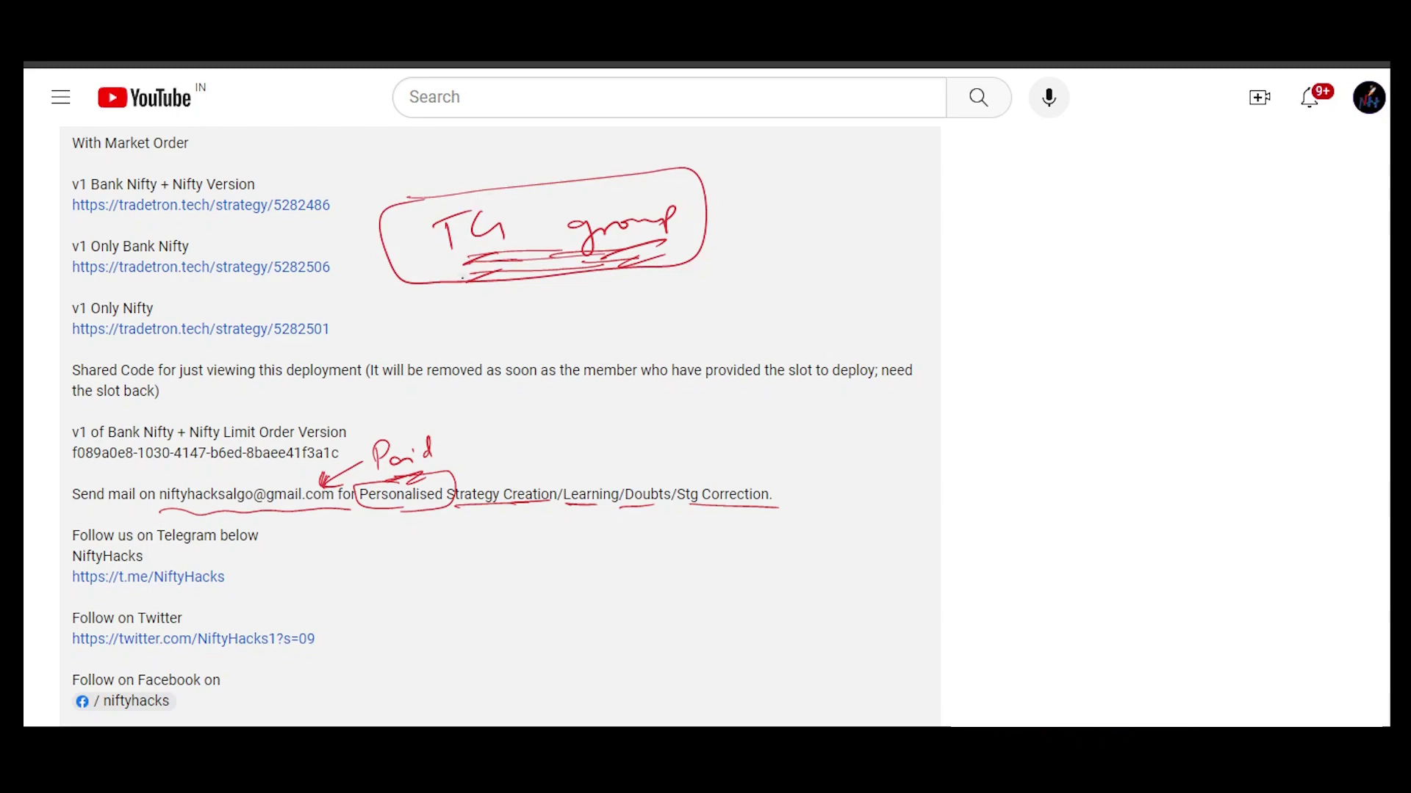
pyautogui.moveTo(403, 469); pyautogui.dragTo(447, 464)
pyautogui.moveTo(155, 517); pyautogui.dragTo(346, 512)
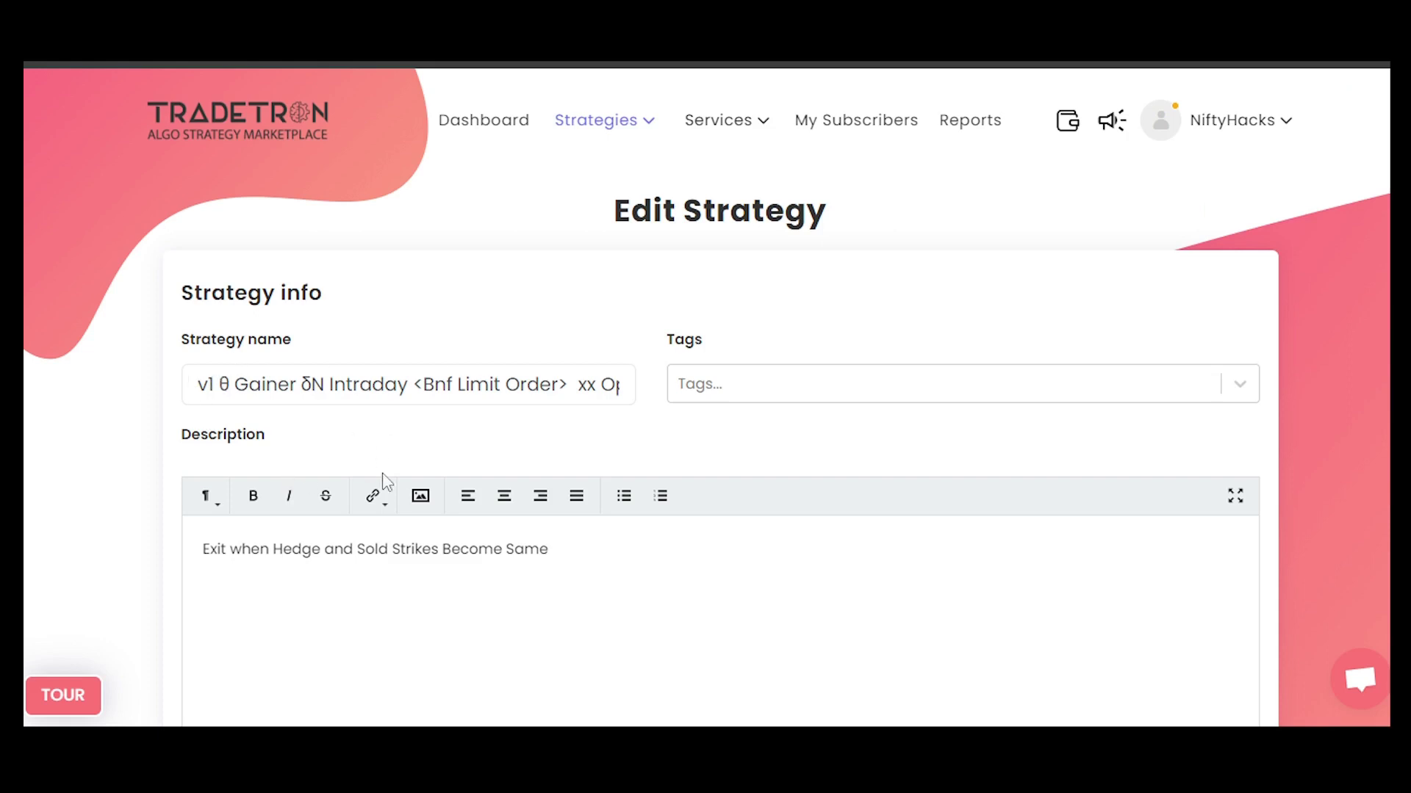
# Highlight "Bnf" in the strategy name and add a new set to the strategy after the universal exit
pyautogui.moveTo(424, 383); pyautogui.dragTo(449, 385)
pyautogui.click(484, 324)
pyautogui.scroll(-15, 1335, 482)
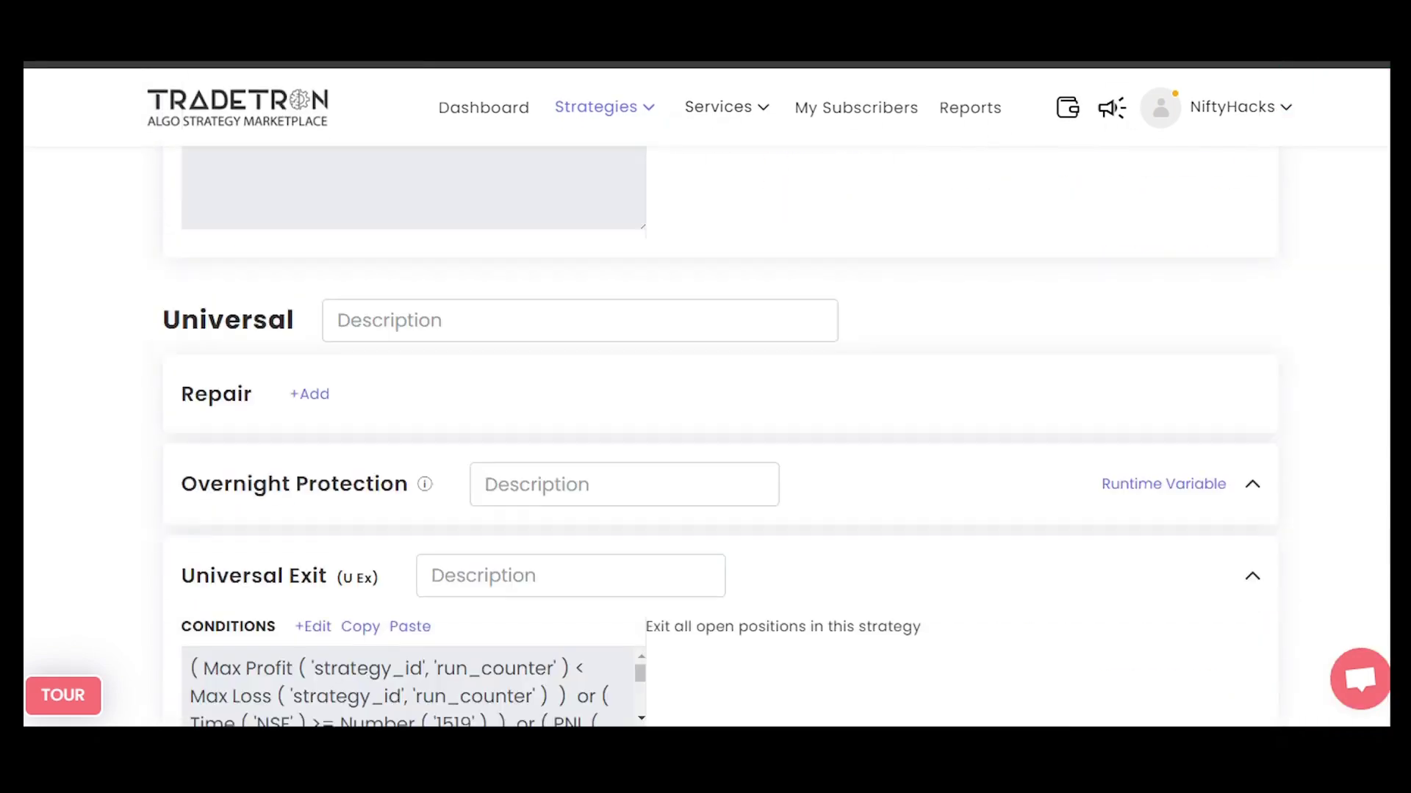
pyautogui.scroll(5, 1356, 561)
pyautogui.scroll(-9, 1329, 561)
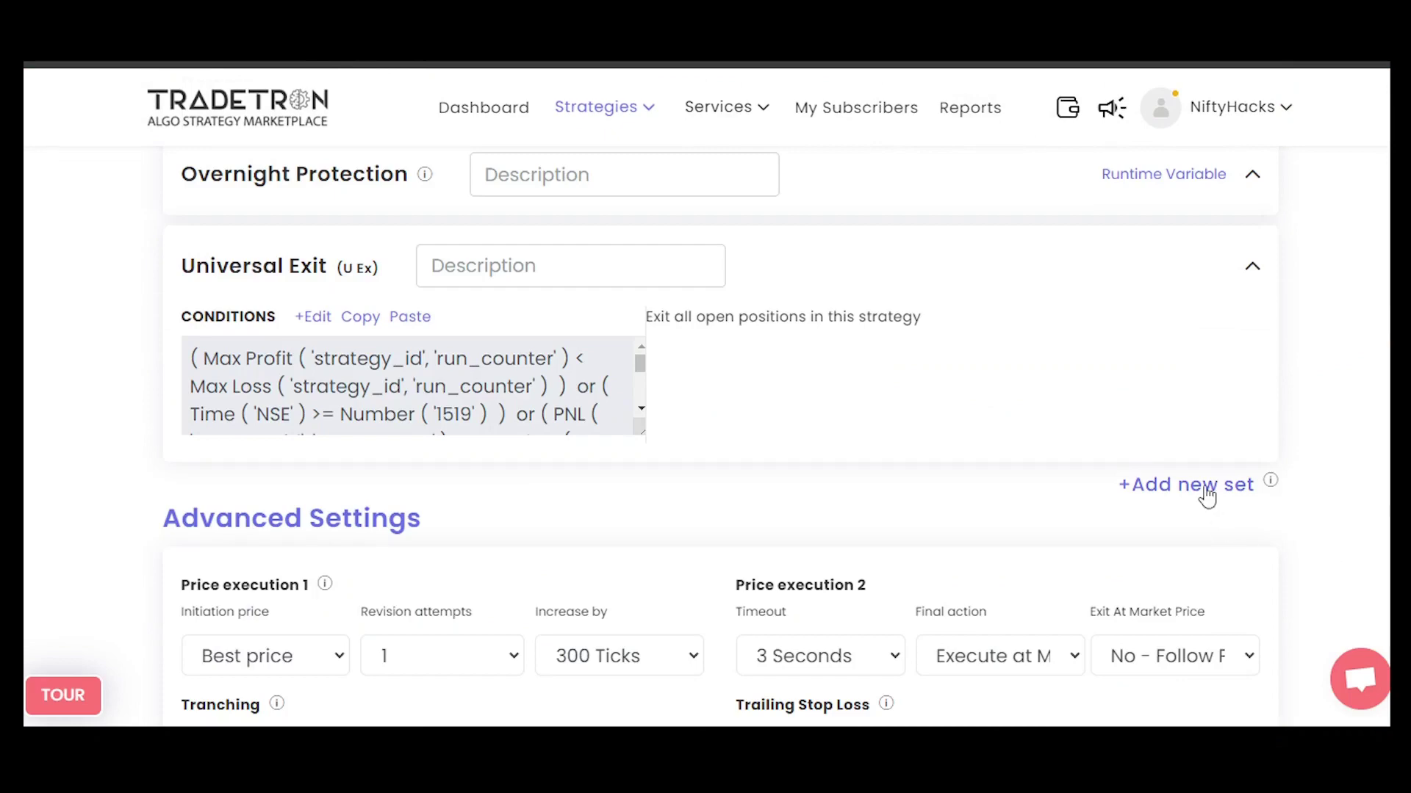
pyautogui.click(1207, 491)
pyautogui.scroll(8, 435, 438)
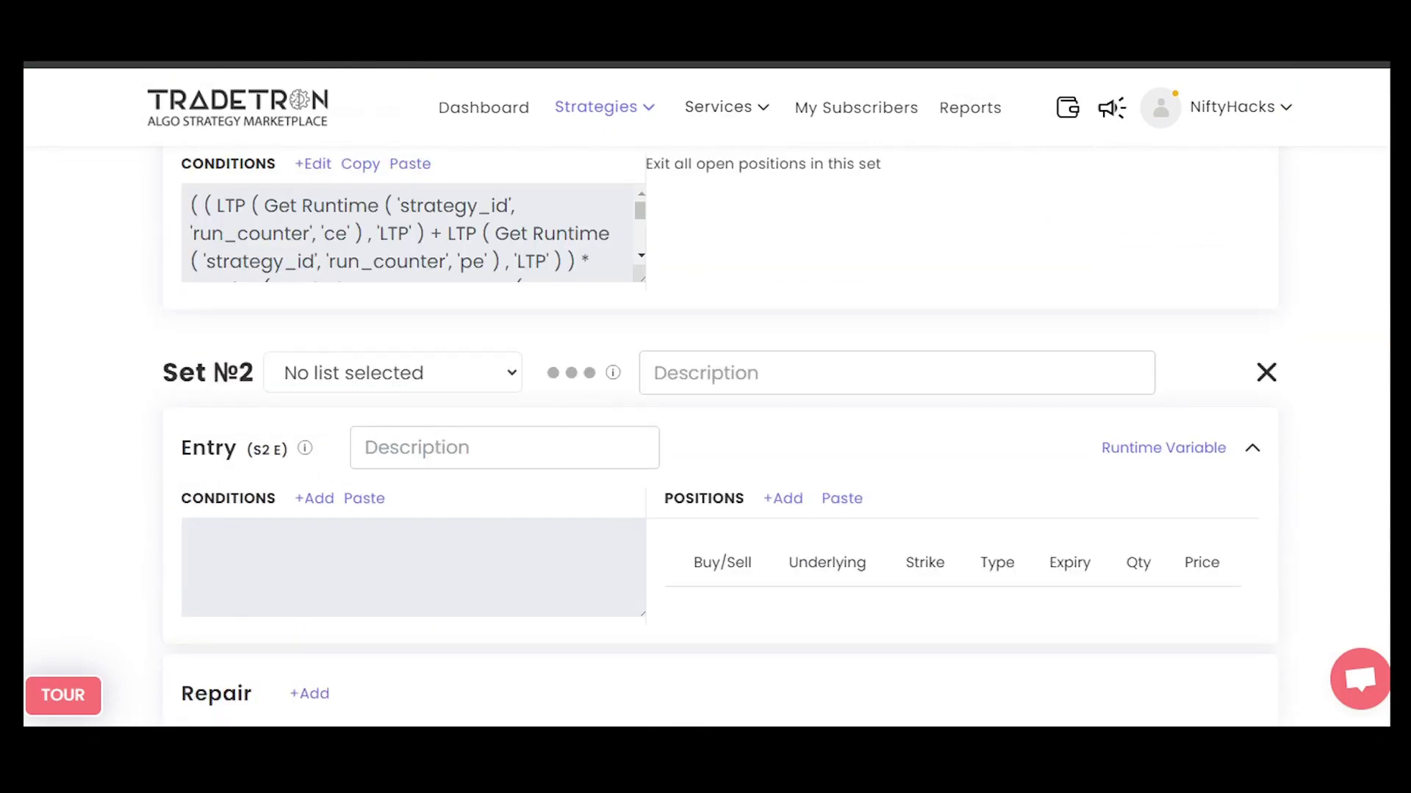
# Look over the strategy from the newly added set back up to the strategy name and description
pyautogui.scroll(-7, 746, 463)
pyautogui.scroll(10, 745, 463)
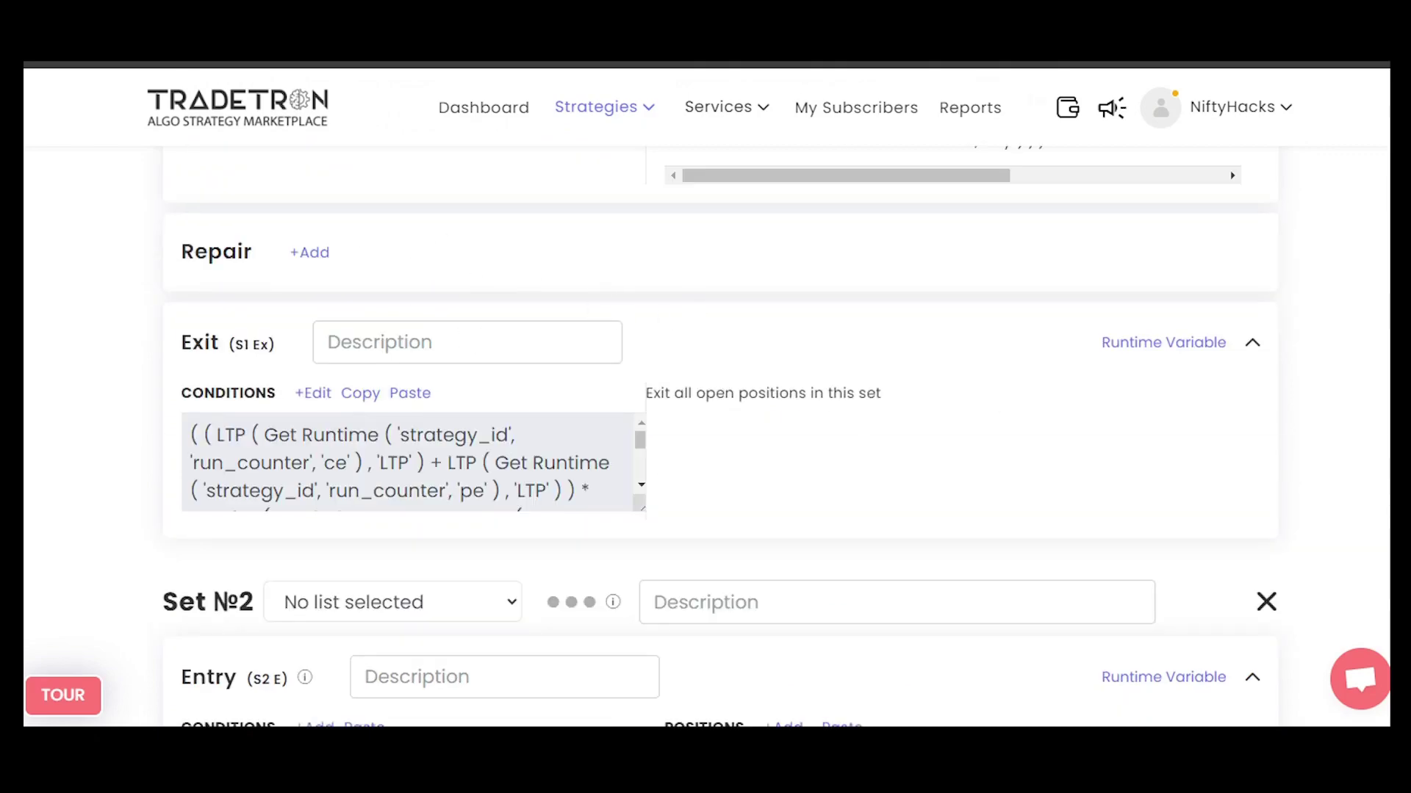
pyautogui.scroll(15, 1342, 291)
pyautogui.scroll(-4, 1323, 331)
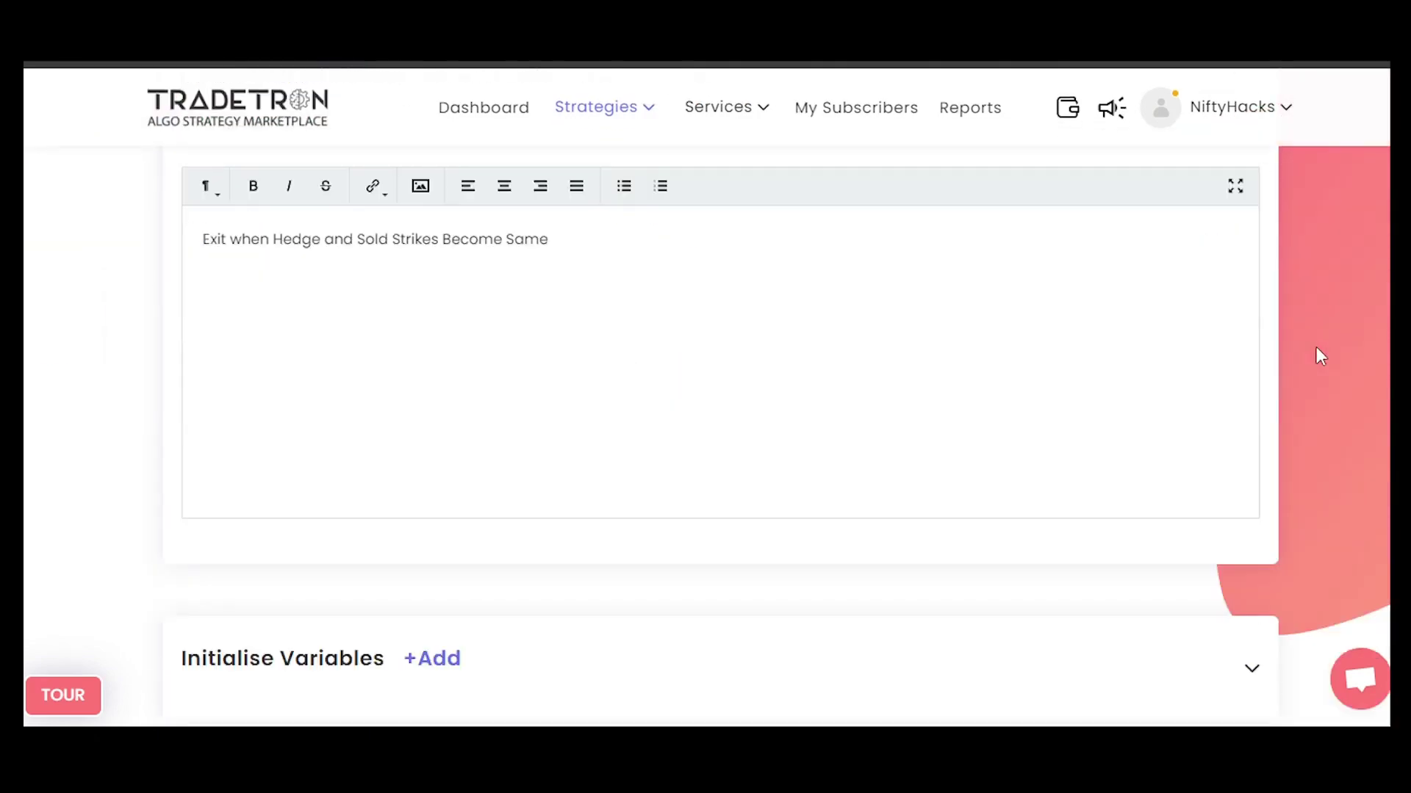
pyautogui.scroll(3, 1316, 346)
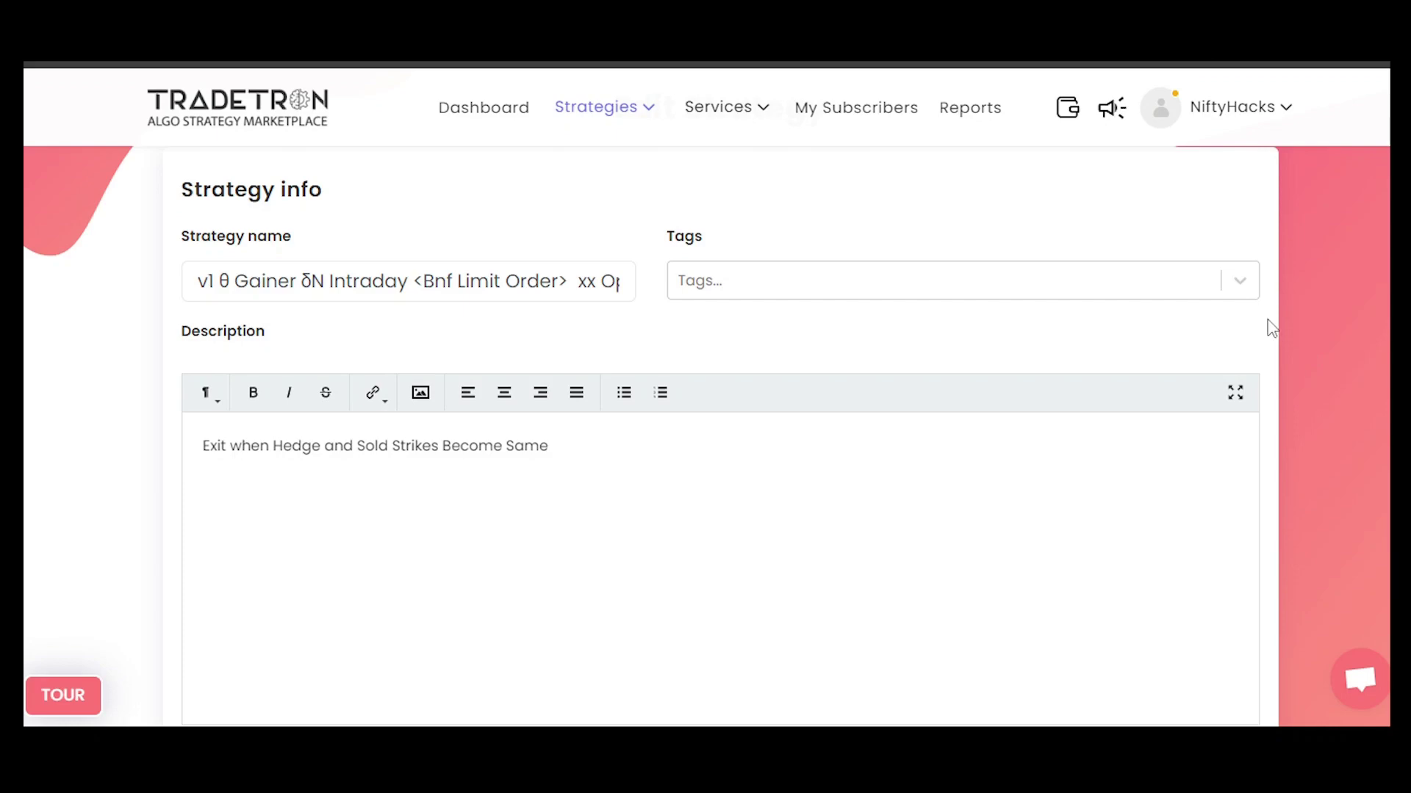
pyautogui.scroll(1, 1271, 326)
pyautogui.scroll(-3, 1271, 326)
pyautogui.scroll(1, 1273, 327)
# Circle "v1" in the strategy name, mark the description's hedge and sold strikes wording, and erase the marks
pyautogui.moveTo(210, 263); pyautogui.dragTo(196, 287)
pyautogui.moveTo(203, 455); pyautogui.dragTo(457, 452)
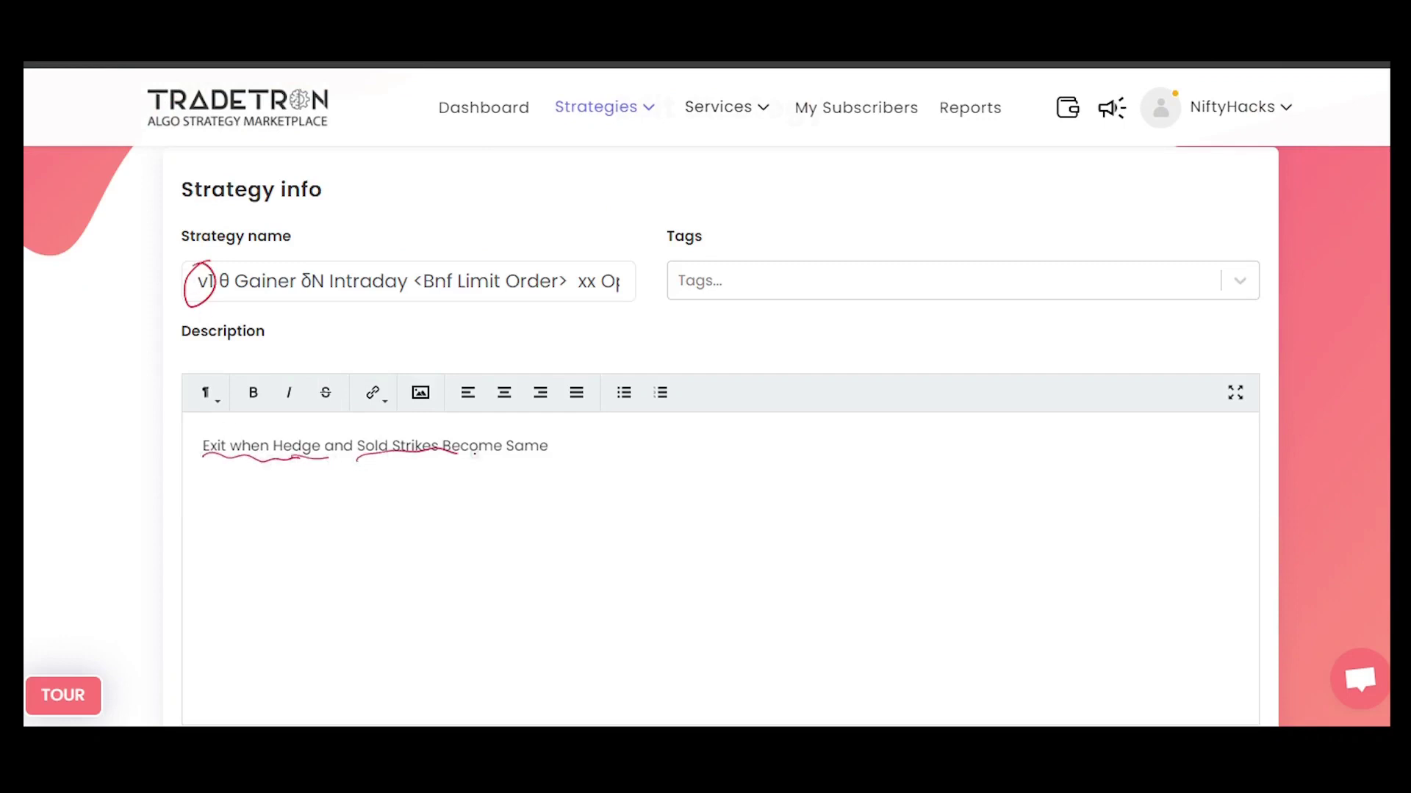
pyautogui.moveTo(275, 428); pyautogui.dragTo(287, 429)
pyautogui.moveTo(571, 433)
pyautogui.mouseDown()
pyautogui.moveTo(617, 422)
pyautogui.moveTo(565, 467)
pyautogui.mouseUp()
pyautogui.press('e')
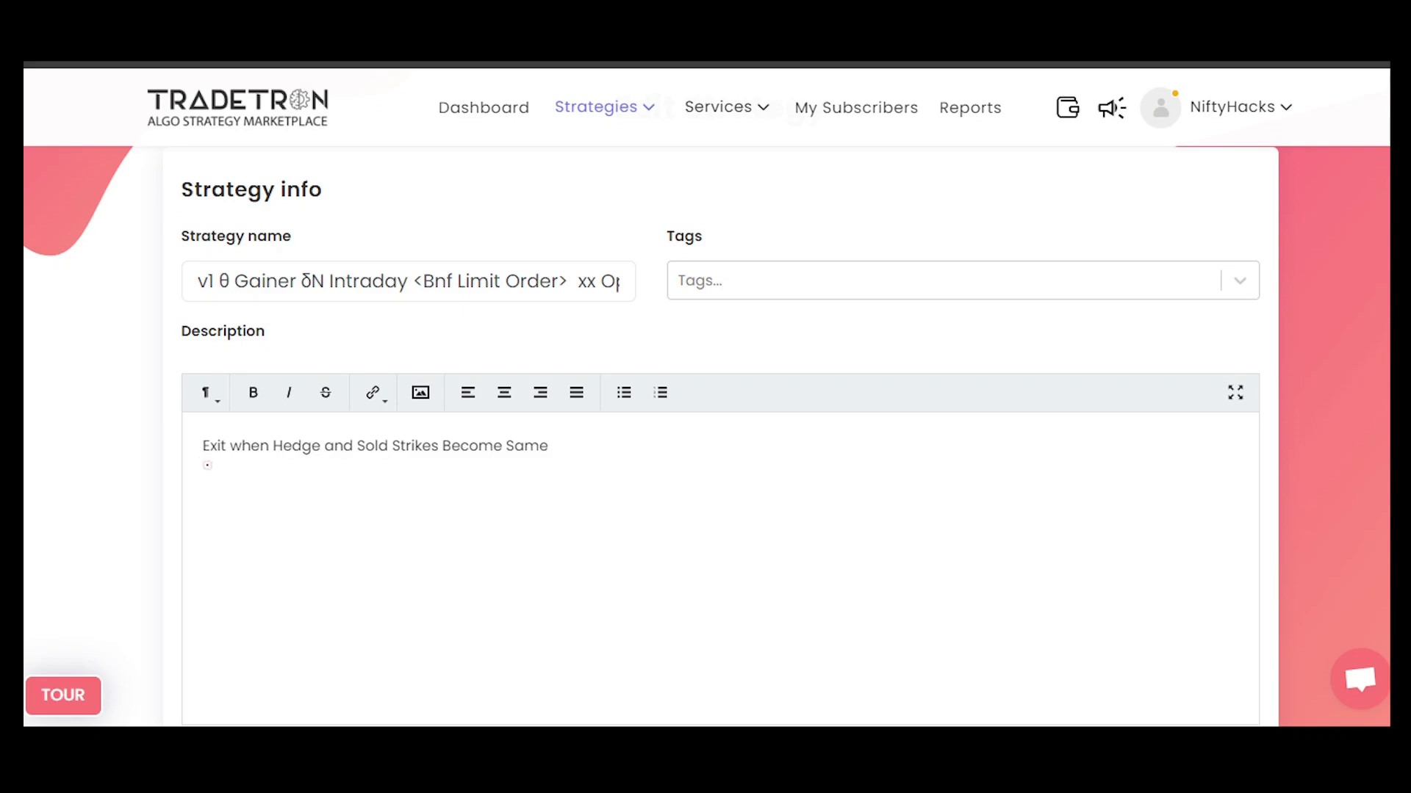
# Circle "Hedge" and "Sold Strikes" in the description and handwrite an underlined note beside the sentence
pyautogui.moveTo(297, 434)
pyautogui.mouseDown()
pyautogui.moveTo(266, 448)
pyautogui.moveTo(322, 440)
pyautogui.moveTo(389, 462)
pyautogui.moveTo(367, 459)
pyautogui.mouseUp()
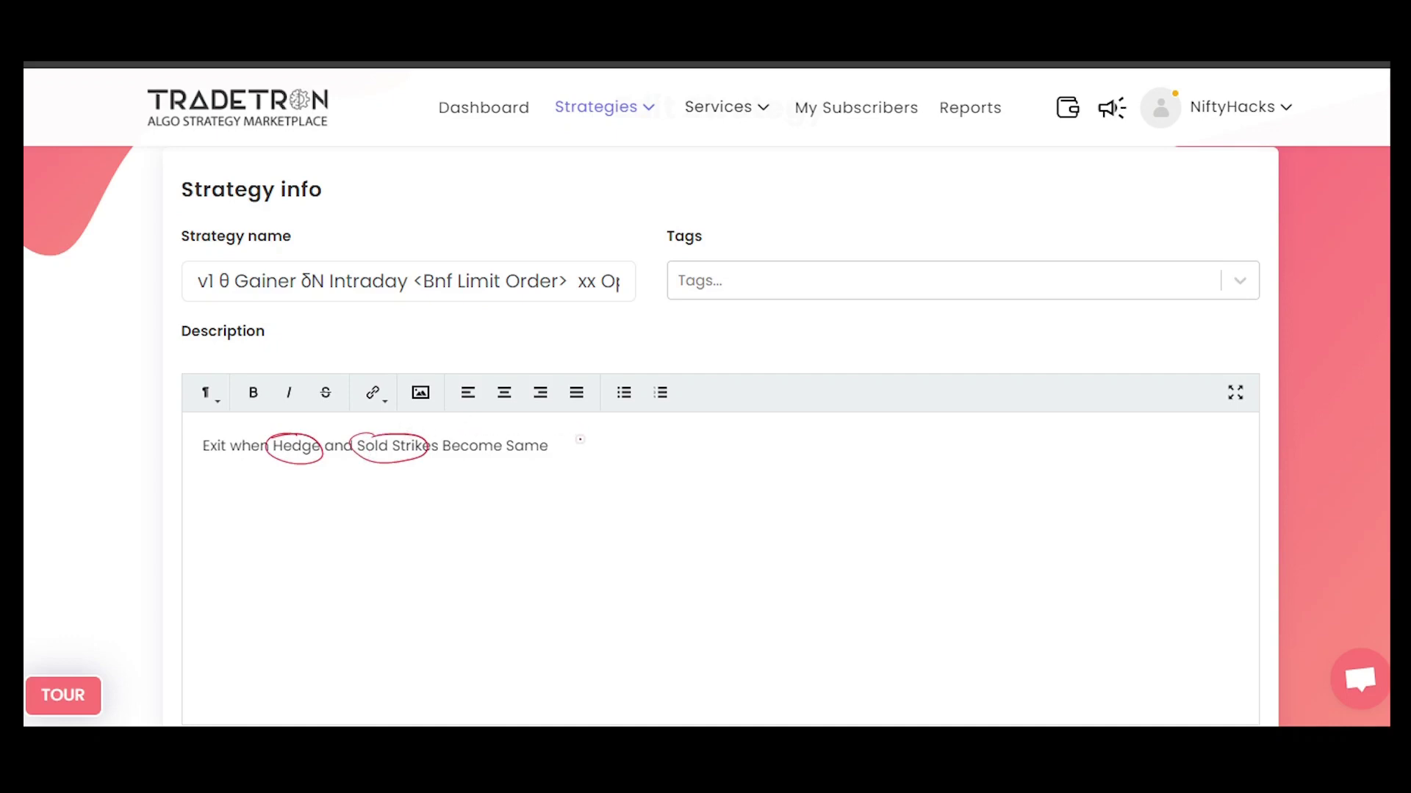
pyautogui.moveTo(599, 457); pyautogui.dragTo(719, 426)
pyautogui.moveTo(617, 469)
pyautogui.mouseDown()
pyautogui.moveTo(719, 449)
pyautogui.moveTo(692, 448)
pyautogui.mouseUp()
pyautogui.moveTo(704, 432); pyautogui.dragTo(718, 425)
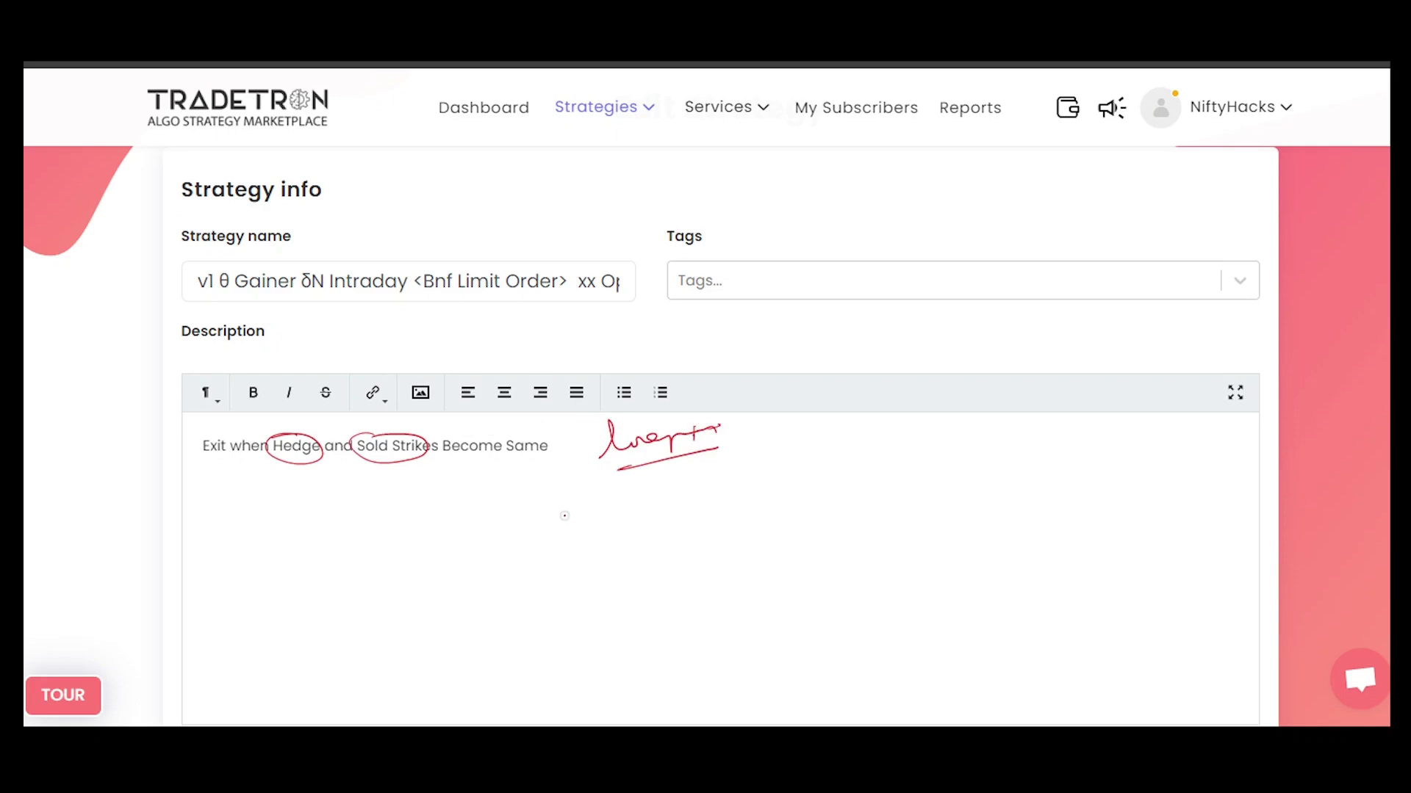
# Underline the description sentence with an arrow at its end, link the circled "δN" to it with an arrow, and erase the marks
pyautogui.moveTo(598, 434); pyautogui.dragTo(560, 438)
pyautogui.moveTo(577, 429)
pyautogui.mouseDown()
pyautogui.moveTo(559, 437)
pyautogui.moveTo(579, 445)
pyautogui.mouseUp()
pyautogui.moveTo(210, 465); pyautogui.dragTo(579, 457)
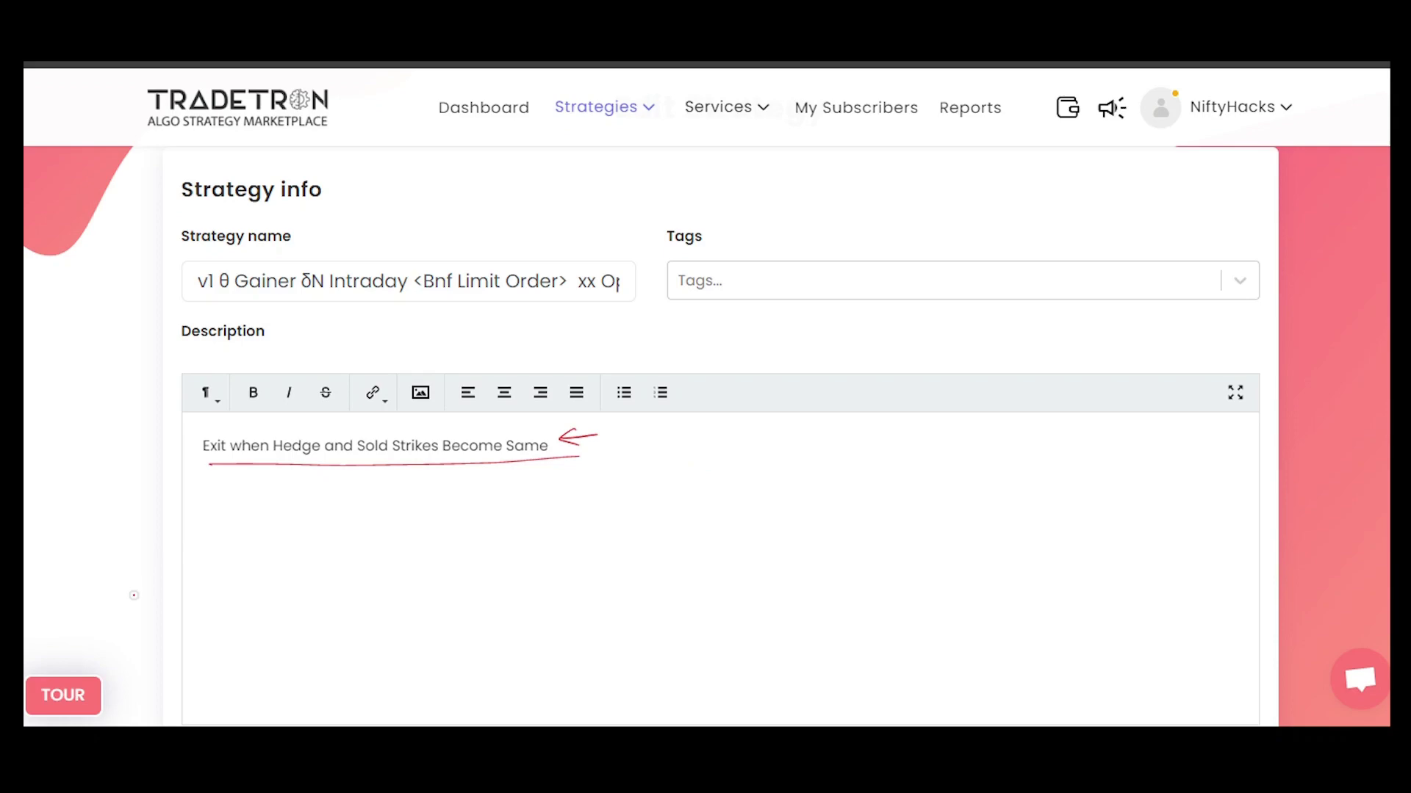
pyautogui.moveTo(310, 262); pyautogui.dragTo(308, 439)
pyautogui.moveTo(296, 429); pyautogui.dragTo(321, 427)
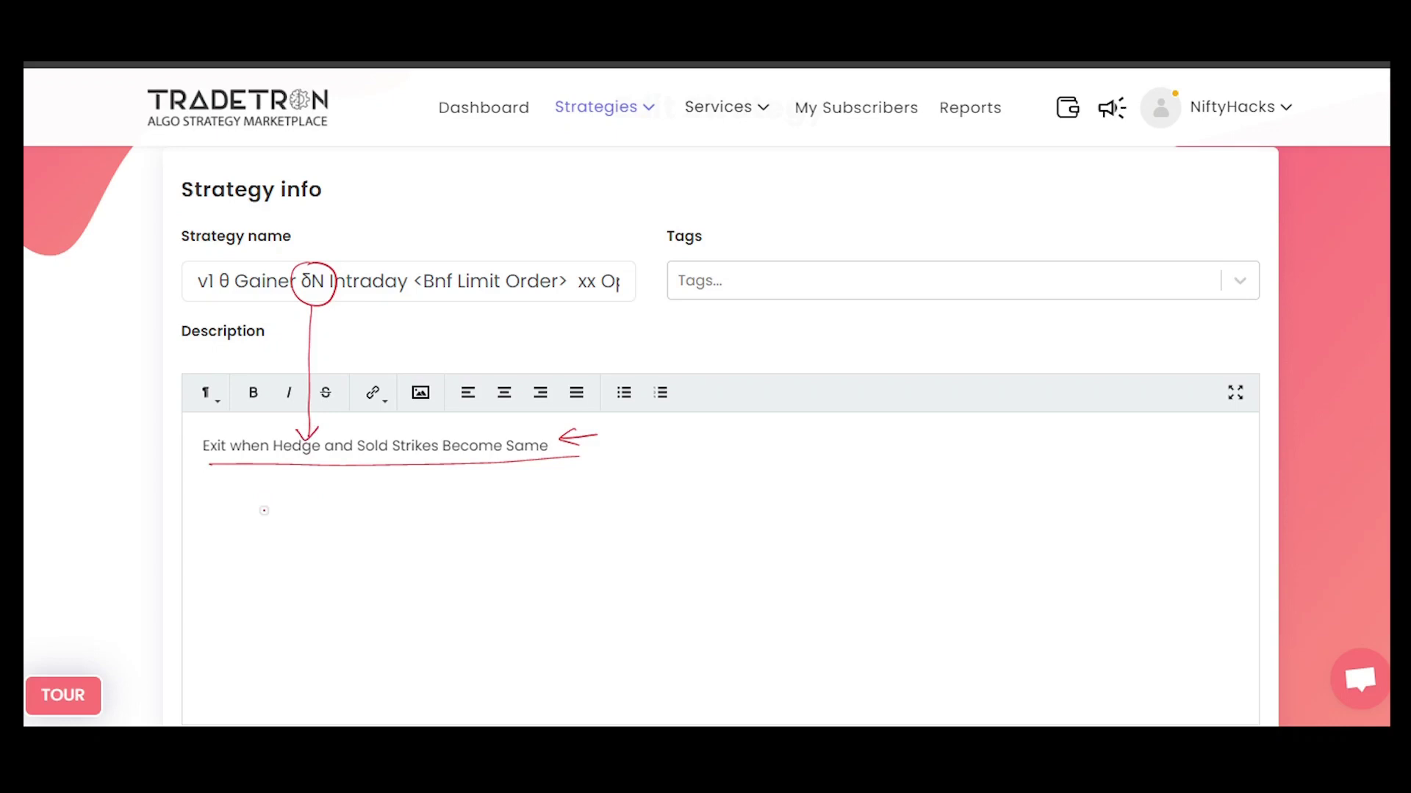
pyautogui.press('e')
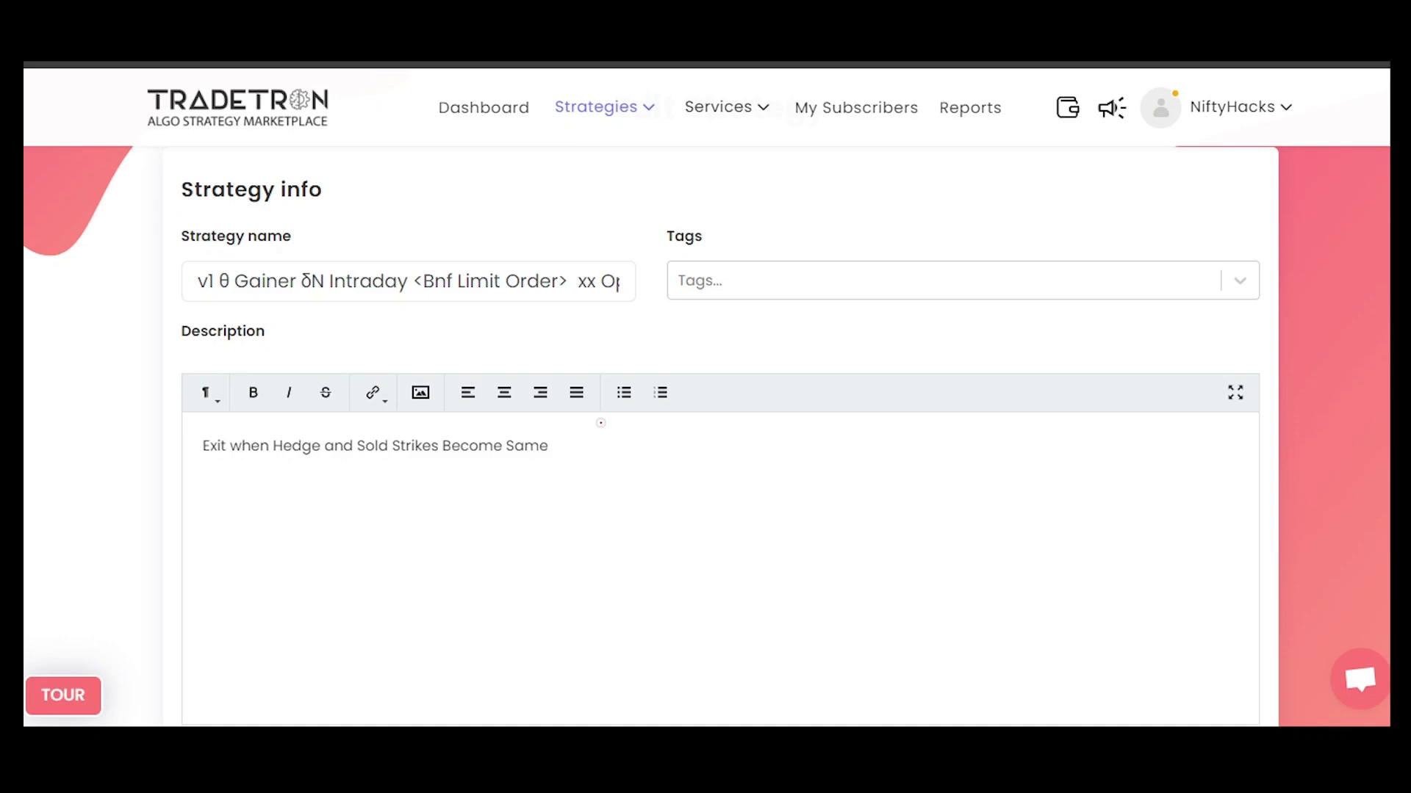
# Annotate "v1" with an arrow to "v2" and the circled "Hedge" with an arrow to "OTM", and erase the marks
pyautogui.moveTo(199, 265)
pyautogui.mouseDown()
pyautogui.moveTo(218, 294)
pyautogui.moveTo(302, 250)
pyautogui.mouseUp()
pyautogui.moveTo(327, 234)
pyautogui.mouseDown()
pyautogui.moveTo(354, 221)
pyautogui.moveTo(379, 235)
pyautogui.mouseUp()
pyautogui.moveTo(334, 254); pyautogui.dragTo(382, 252)
pyautogui.moveTo(272, 462)
pyautogui.mouseDown()
pyautogui.moveTo(402, 451)
pyautogui.moveTo(276, 432)
pyautogui.moveTo(323, 430)
pyautogui.moveTo(309, 464)
pyautogui.moveTo(412, 354)
pyautogui.moveTo(410, 368)
pyautogui.moveTo(607, 318)
pyautogui.mouseUp()
pyautogui.moveTo(564, 345)
pyautogui.mouseDown()
pyautogui.moveTo(629, 334)
pyautogui.moveTo(611, 319)
pyautogui.moveTo(584, 337)
pyautogui.mouseUp()
pyautogui.moveTo(562, 360); pyautogui.dragTo(616, 340)
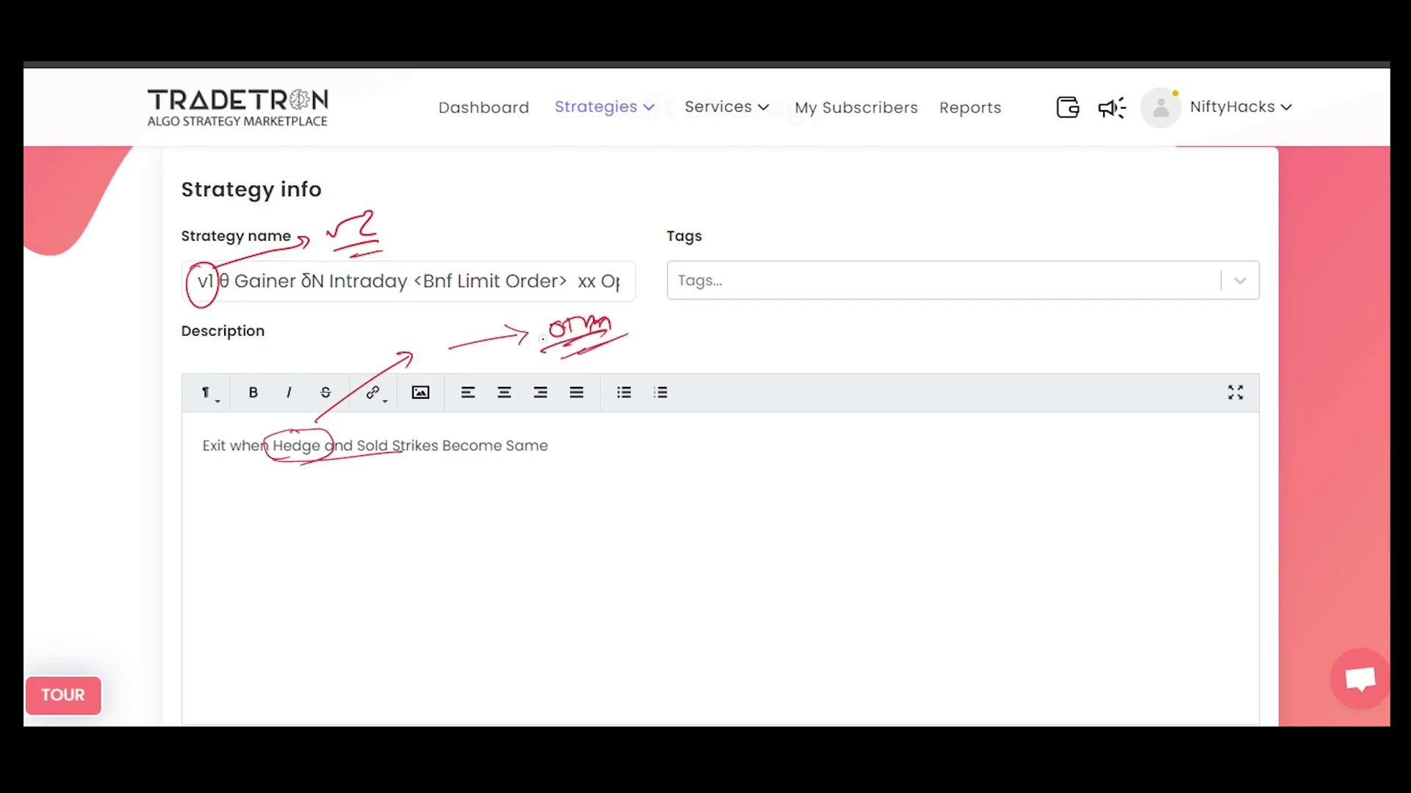
pyautogui.press('e')
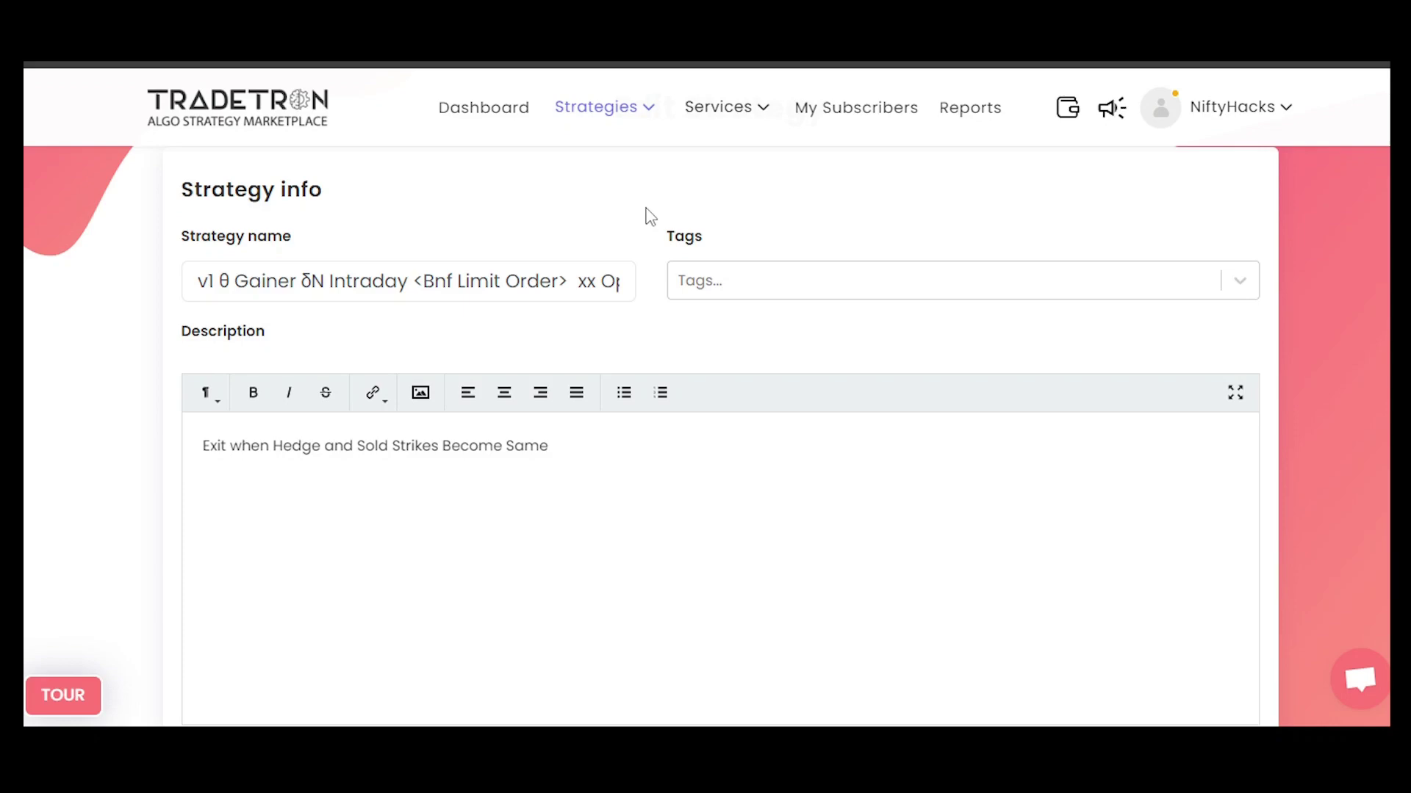
# Open Set 1's entry conditions for editing, circle the Time < 1519 condition and annotate it with a boxed "3:19" and "pm"
pyautogui.scroll(-10, 1257, 353)
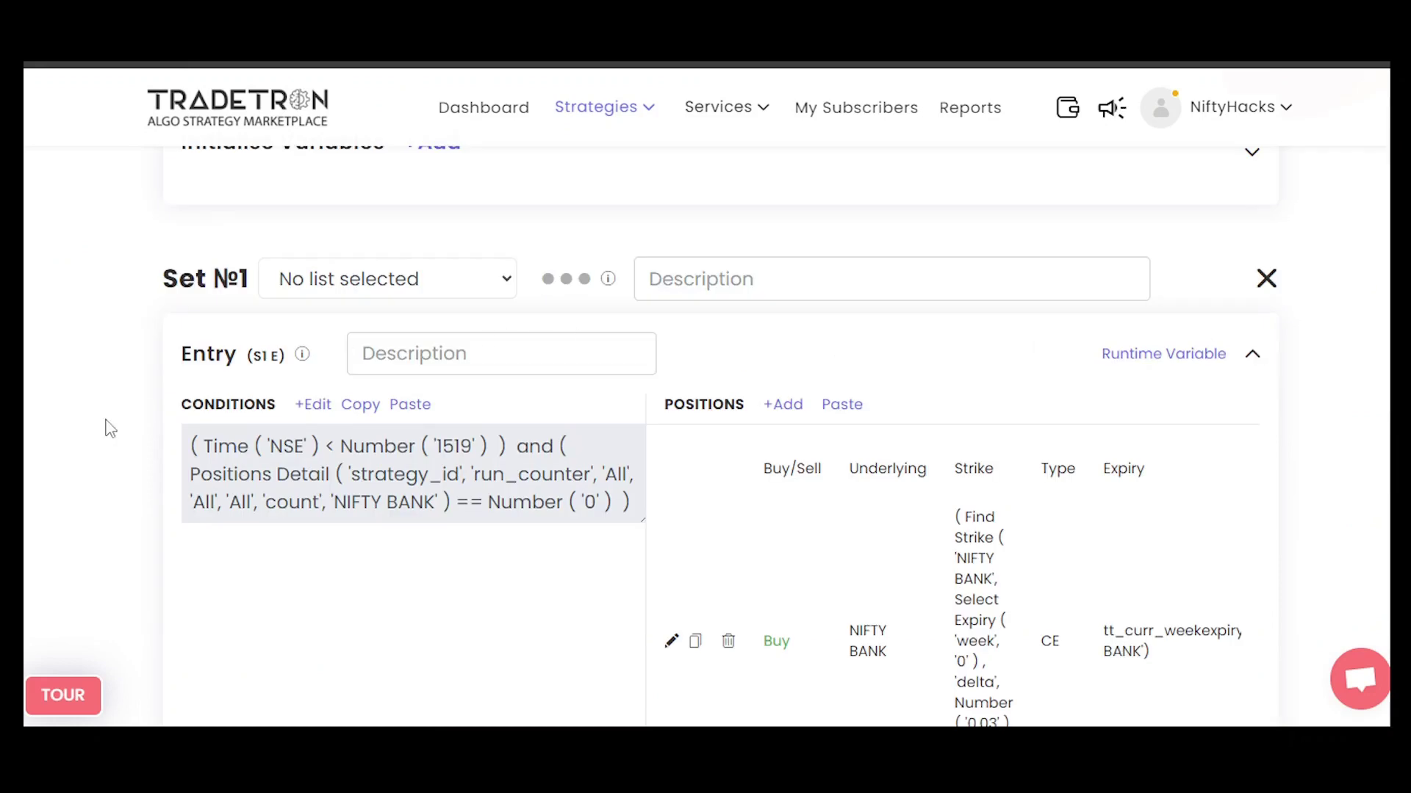
pyautogui.scroll(-1, 107, 425)
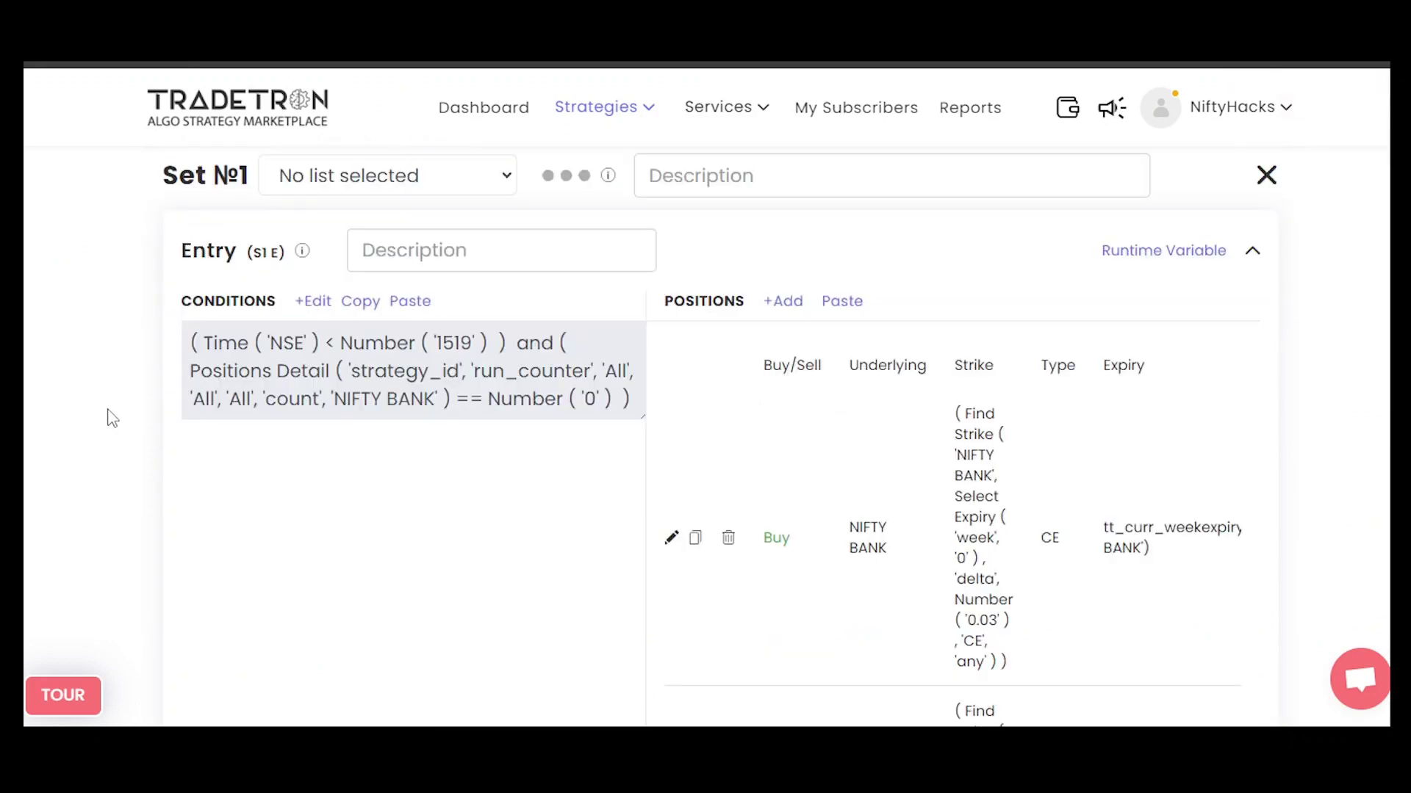
pyautogui.click(315, 302)
pyautogui.moveTo(647, 245)
pyautogui.mouseDown()
pyautogui.moveTo(529, 268)
pyautogui.moveTo(798, 274)
pyautogui.moveTo(610, 241)
pyautogui.mouseUp()
pyautogui.moveTo(753, 193)
pyautogui.mouseDown()
pyautogui.moveTo(791, 203)
pyautogui.moveTo(826, 190)
pyautogui.moveTo(827, 227)
pyautogui.moveTo(917, 187)
pyautogui.moveTo(927, 215)
pyautogui.mouseUp()
pyautogui.moveTo(633, 218); pyautogui.dragTo(727, 205)
pyautogui.moveTo(706, 194); pyautogui.dragTo(706, 223)
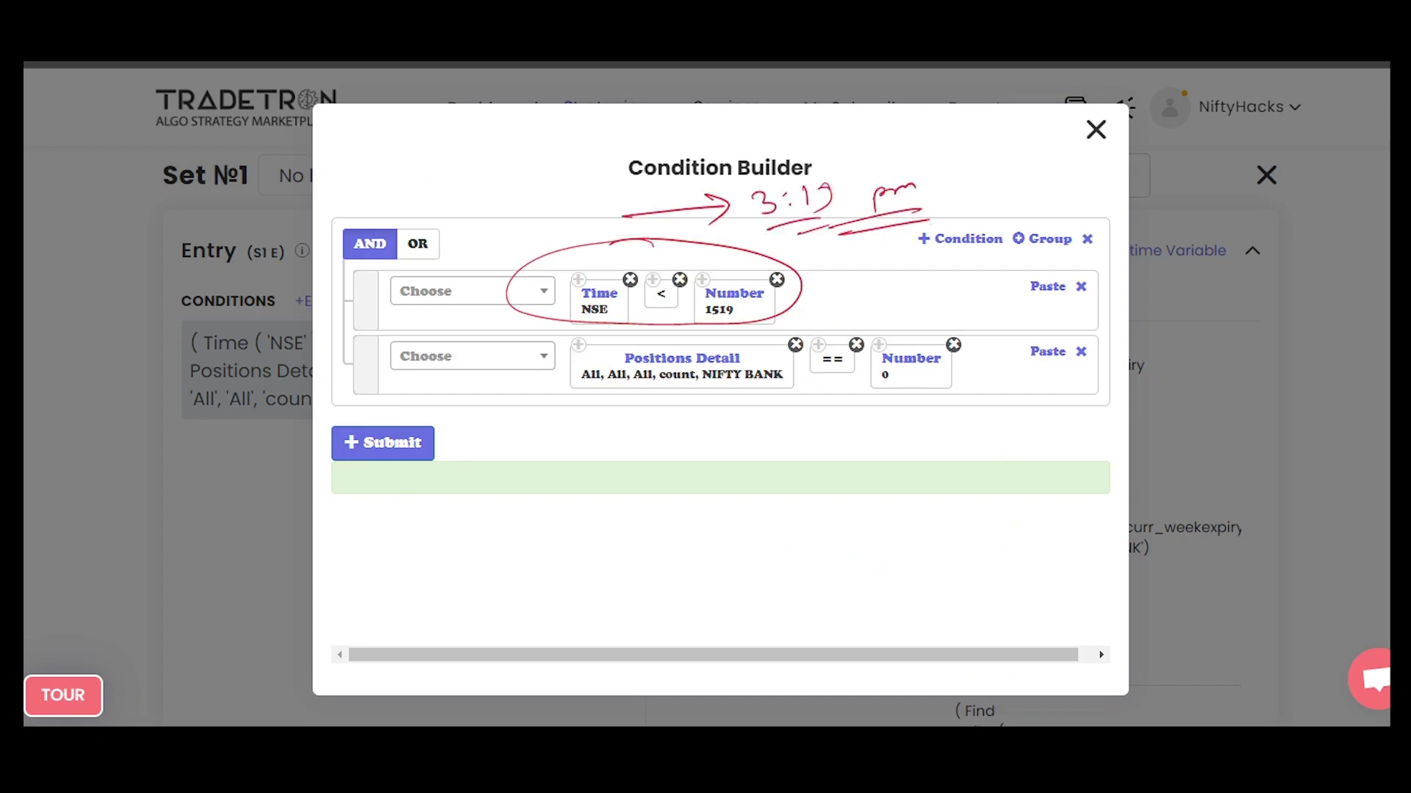
pyautogui.moveTo(744, 190)
pyautogui.mouseDown()
pyautogui.moveTo(856, 216)
pyautogui.moveTo(683, 229)
pyautogui.moveTo(703, 258)
pyautogui.mouseUp()
# Handwrite and double-underline "1st" above the AND/OR selector of the condition group
pyautogui.moveTo(397, 204)
pyautogui.mouseDown()
pyautogui.moveTo(409, 220)
pyautogui.moveTo(441, 199)
pyautogui.mouseUp()
pyautogui.moveTo(459, 180)
pyautogui.mouseDown()
pyautogui.moveTo(456, 213)
pyautogui.moveTo(479, 189)
pyautogui.mouseUp()
pyautogui.moveTo(428, 232); pyautogui.dragTo(496, 214)
pyautogui.moveTo(453, 242); pyautogui.dragTo(510, 222)
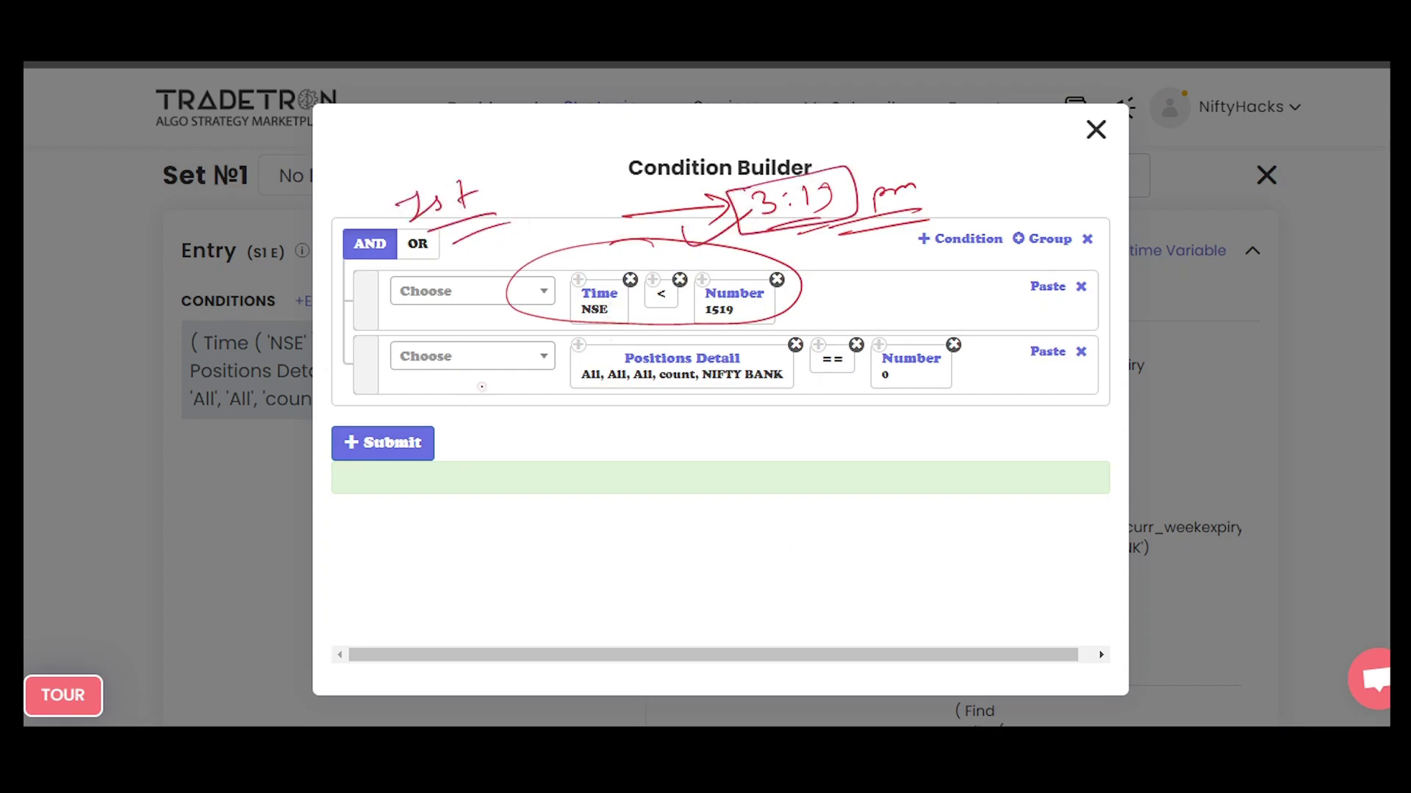
# Circle both sides of the Positions Detail == 0 condition, handwrite an underlined "1st" below it, and erase all marks
pyautogui.moveTo(684, 338)
pyautogui.mouseDown()
pyautogui.moveTo(557, 382)
pyautogui.moveTo(684, 404)
pyautogui.moveTo(823, 382)
pyautogui.moveTo(661, 405)
pyautogui.mouseUp()
pyautogui.moveTo(808, 342)
pyautogui.mouseDown()
pyautogui.moveTo(841, 332)
pyautogui.moveTo(815, 378)
pyautogui.mouseUp()
pyautogui.moveTo(576, 432)
pyautogui.mouseDown()
pyautogui.moveTo(567, 470)
pyautogui.moveTo(588, 467)
pyautogui.mouseUp()
pyautogui.moveTo(626, 430)
pyautogui.mouseDown()
pyautogui.moveTo(621, 459)
pyautogui.moveTo(639, 437)
pyautogui.mouseUp()
pyautogui.moveTo(587, 479); pyautogui.dragTo(657, 476)
pyautogui.moveTo(483, 464); pyautogui.dragTo(539, 461)
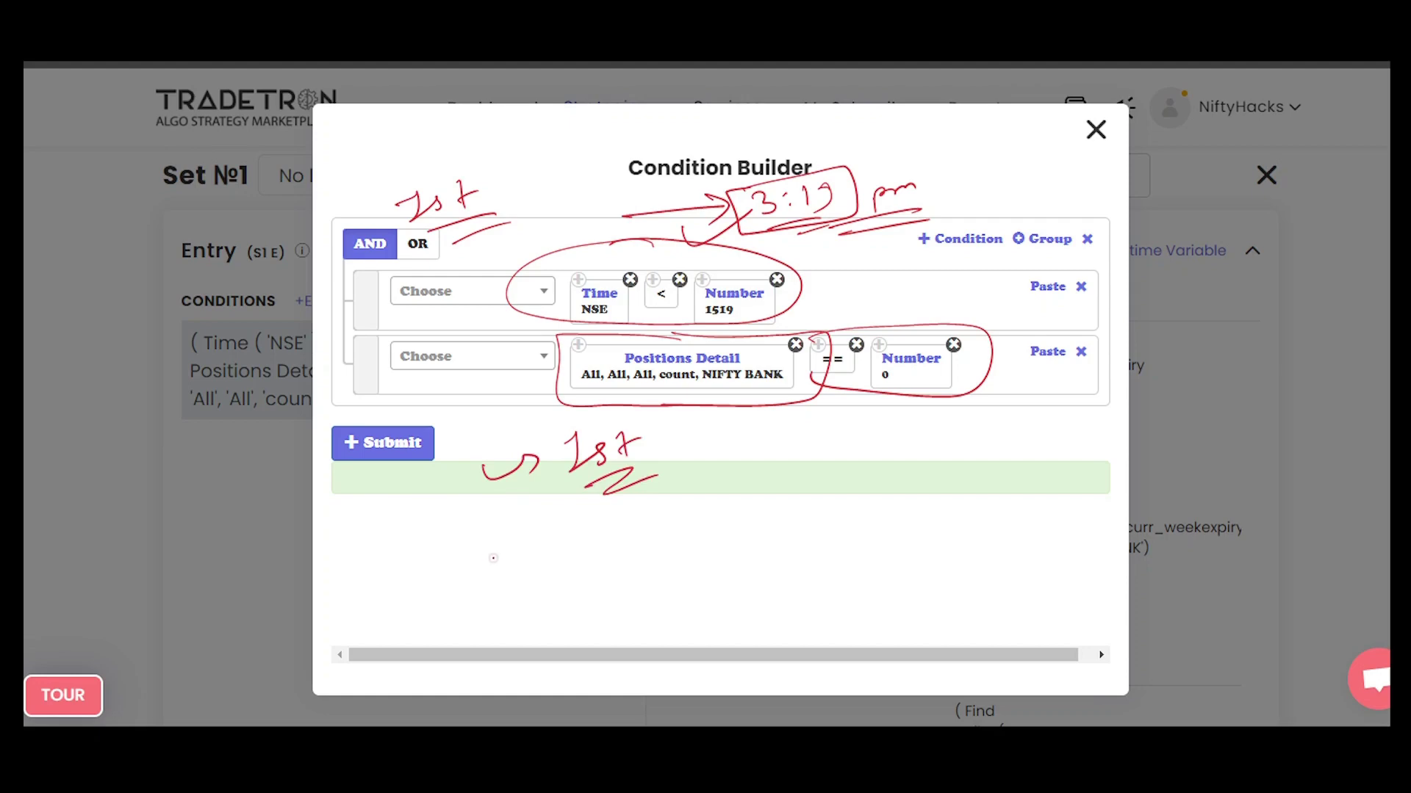
pyautogui.press('e')
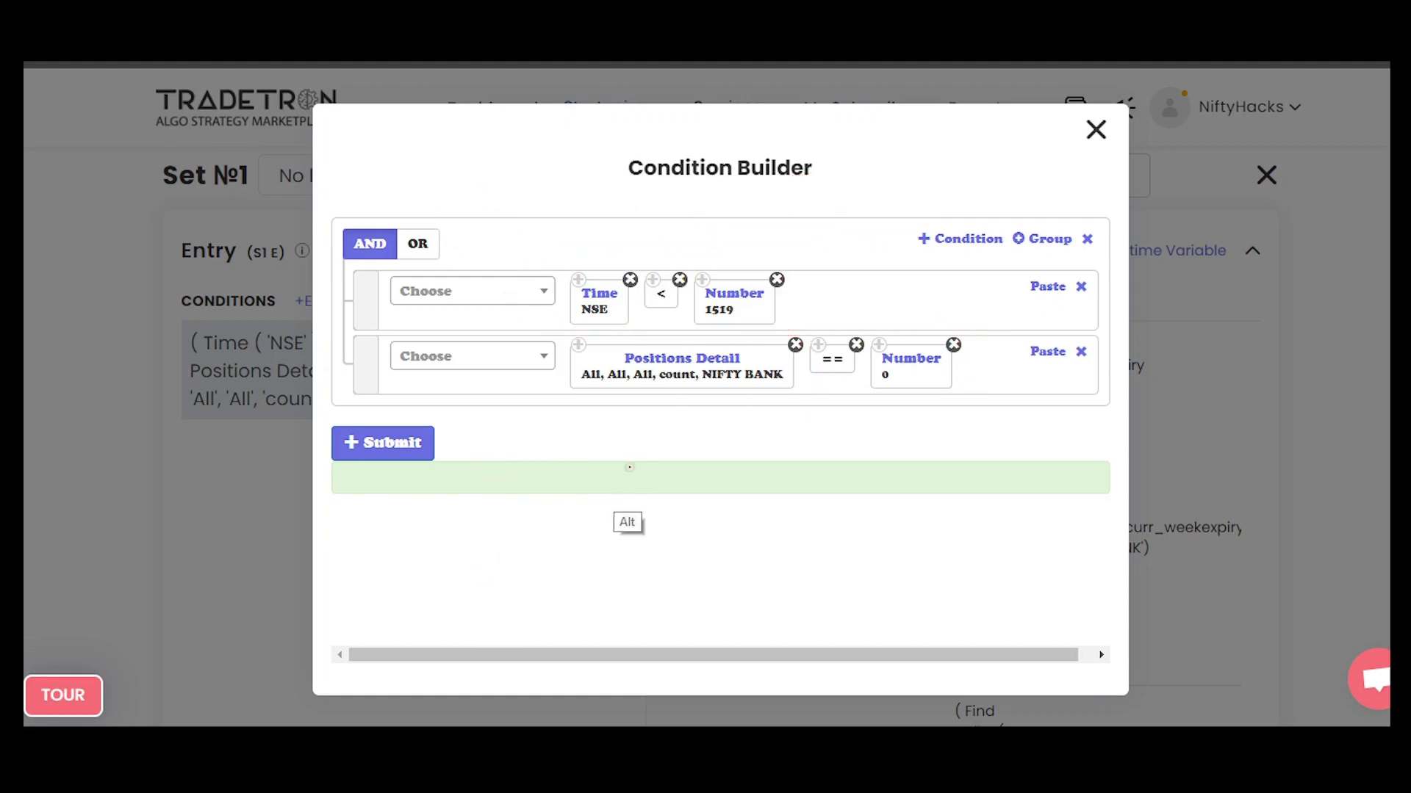
# Circle "count" in the Positions Detail condition, annotate it with "day", and handwrite an underlined "counter wise" above the conditions
pyautogui.moveTo(680, 368)
pyautogui.mouseDown()
pyautogui.moveTo(661, 397)
pyautogui.moveTo(691, 368)
pyautogui.moveTo(679, 443)
pyautogui.moveTo(689, 418)
pyautogui.moveTo(767, 463)
pyautogui.moveTo(737, 483)
pyautogui.mouseUp()
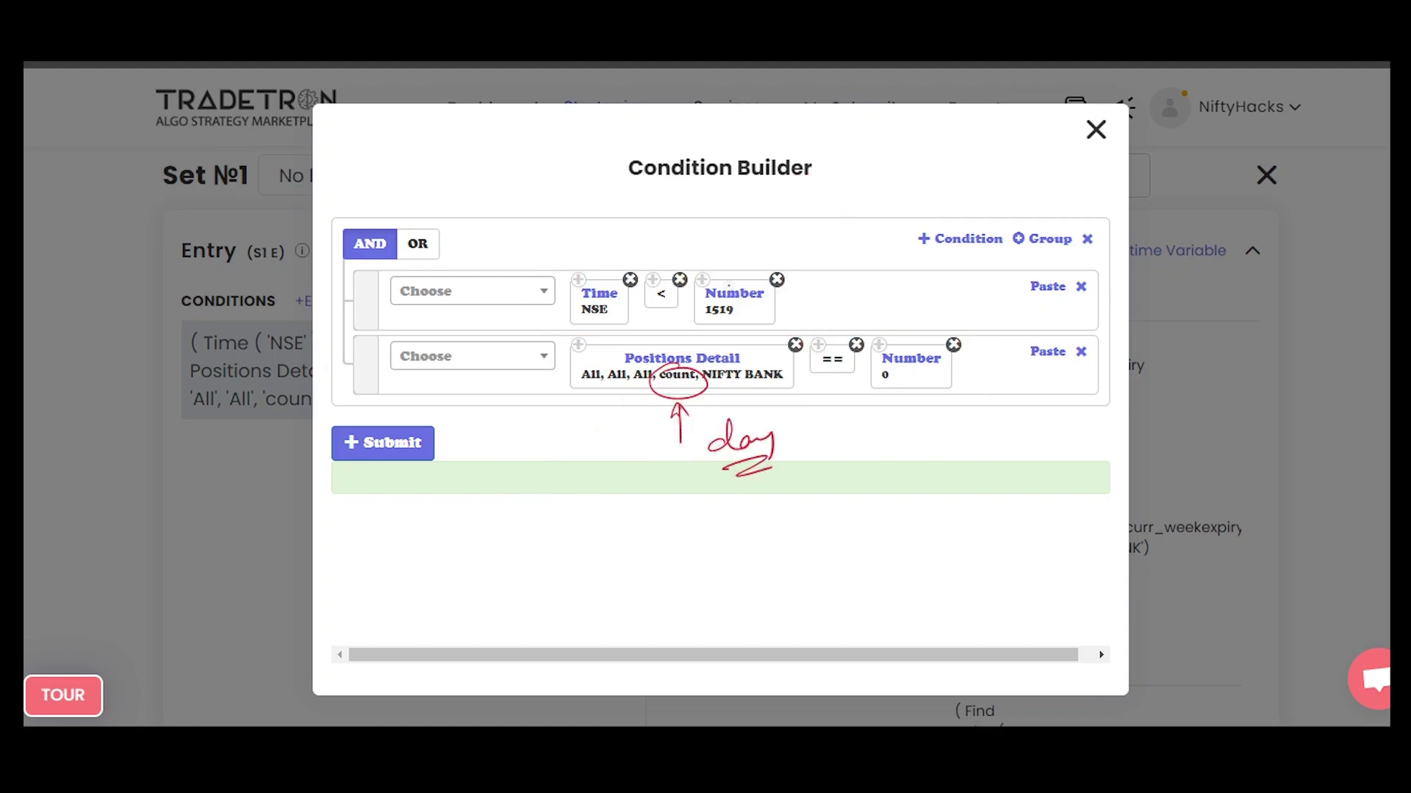
pyautogui.moveTo(714, 224); pyautogui.dragTo(873, 192)
pyautogui.moveTo(902, 190); pyautogui.dragTo(1000, 170)
pyautogui.moveTo(808, 237); pyautogui.dragTo(1005, 182)
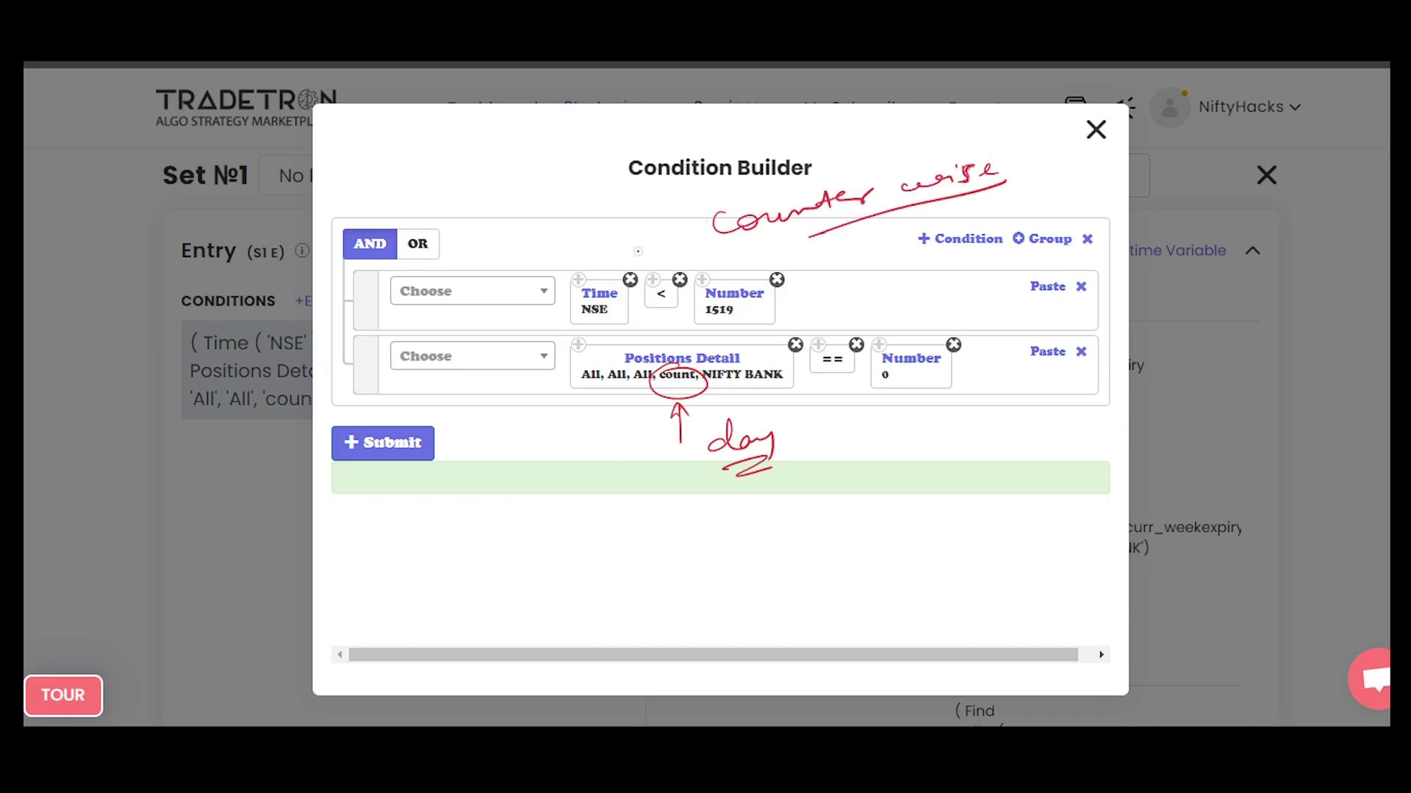
# Handwrite two underlined times joined by an arrow near the Condition Builder title and add a tick mark beside the first
pyautogui.moveTo(469, 172)
pyautogui.mouseDown()
pyautogui.moveTo(460, 195)
pyautogui.moveTo(480, 188)
pyautogui.mouseUp()
pyautogui.moveTo(489, 181); pyautogui.dragTo(514, 178)
pyautogui.moveTo(521, 169); pyautogui.dragTo(526, 188)
pyautogui.moveTo(491, 215); pyautogui.dragTo(530, 198)
pyautogui.moveTo(411, 219); pyautogui.dragTo(450, 201)
pyautogui.moveTo(554, 166); pyautogui.dragTo(588, 155)
pyautogui.moveTo(576, 151)
pyautogui.mouseDown()
pyautogui.moveTo(581, 163)
pyautogui.moveTo(623, 142)
pyautogui.mouseUp()
pyautogui.moveTo(645, 129); pyautogui.dragTo(673, 125)
pyautogui.moveTo(665, 132); pyautogui.dragTo(710, 131)
pyautogui.moveTo(636, 146); pyautogui.dragTo(706, 132)
pyautogui.moveTo(643, 157); pyautogui.dragTo(709, 141)
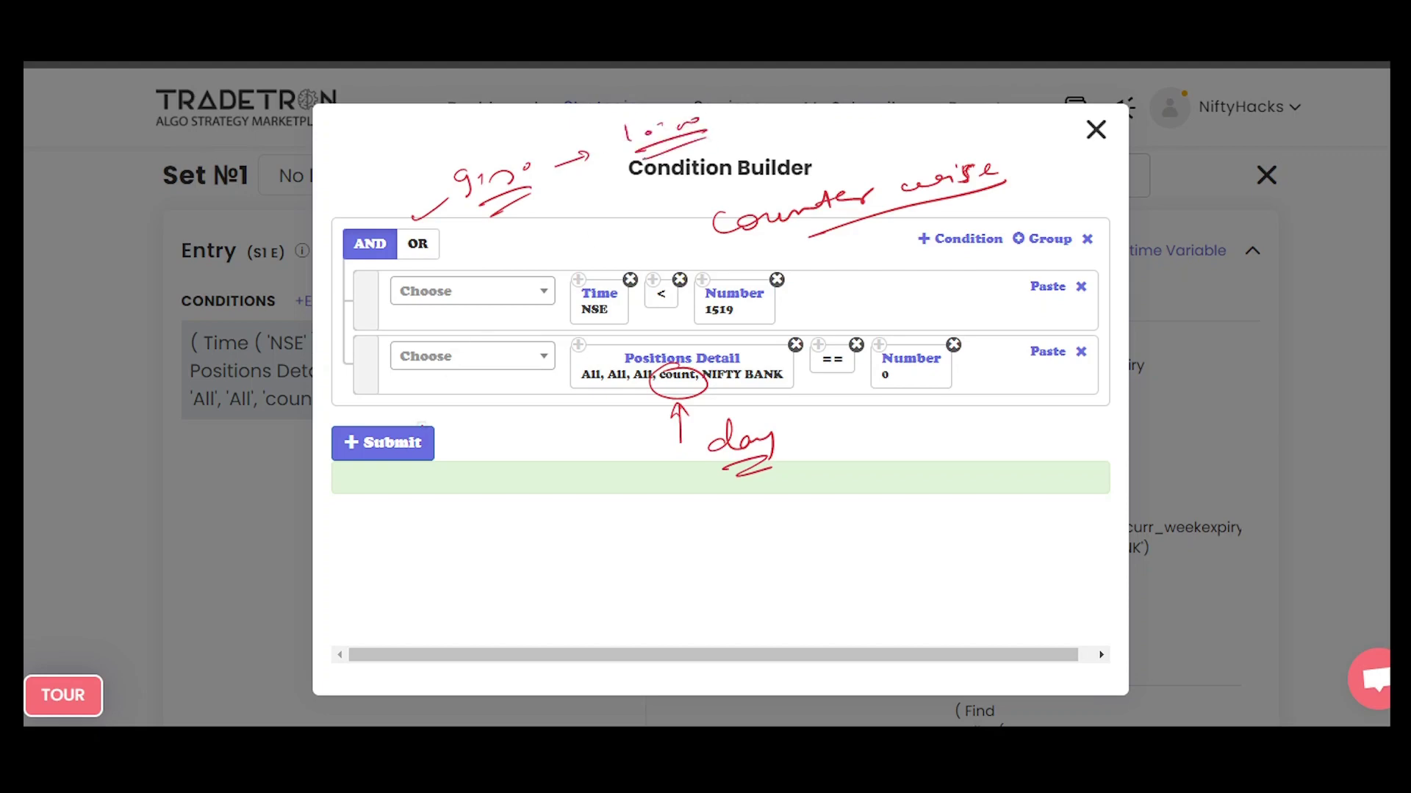
# Handwrite and underline a second note below the first time and link the two notes with circled numbers 1 and 2
pyautogui.moveTo(512, 234); pyautogui.dragTo(510, 265)
pyautogui.moveTo(511, 237)
pyautogui.mouseDown()
pyautogui.moveTo(535, 263)
pyautogui.moveTo(650, 213)
pyautogui.mouseUp()
pyautogui.moveTo(530, 282); pyautogui.dragTo(650, 229)
pyautogui.moveTo(373, 161); pyautogui.dragTo(376, 180)
pyautogui.moveTo(384, 157)
pyautogui.mouseDown()
pyautogui.moveTo(351, 176)
pyautogui.moveTo(390, 158)
pyautogui.mouseUp()
pyautogui.moveTo(400, 192); pyautogui.dragTo(450, 254)
pyautogui.moveTo(473, 243)
pyautogui.mouseDown()
pyautogui.moveTo(487, 253)
pyautogui.moveTo(484, 227)
pyautogui.mouseUp()
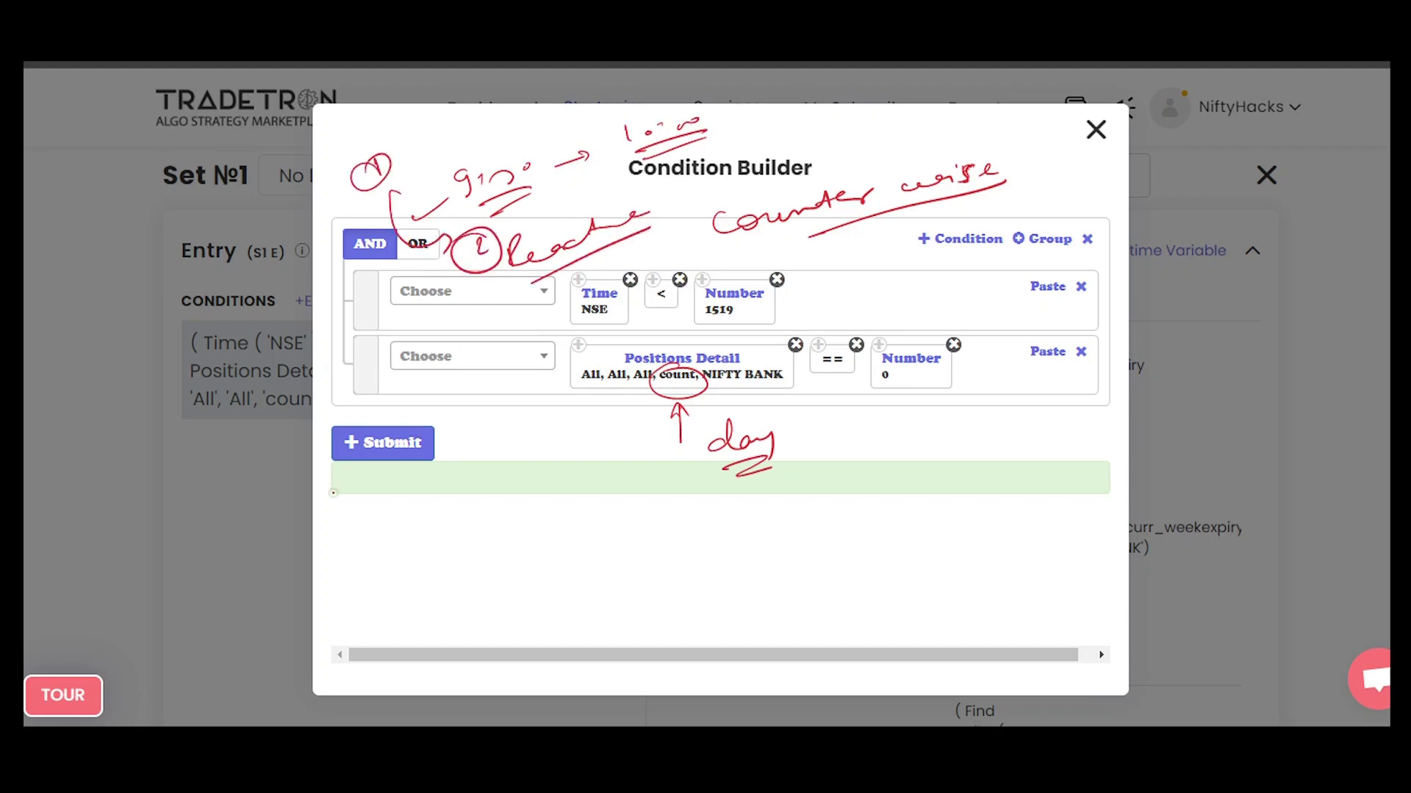
# Emphasise the second note and "counter wise" with arrows to Positions Detail, then clear the annotations and close the condition builder unchanged
pyautogui.moveTo(537, 406); pyautogui.dragTo(609, 375)
pyautogui.moveTo(556, 282); pyautogui.dragTo(670, 220)
pyautogui.moveTo(551, 278); pyautogui.dragTo(668, 229)
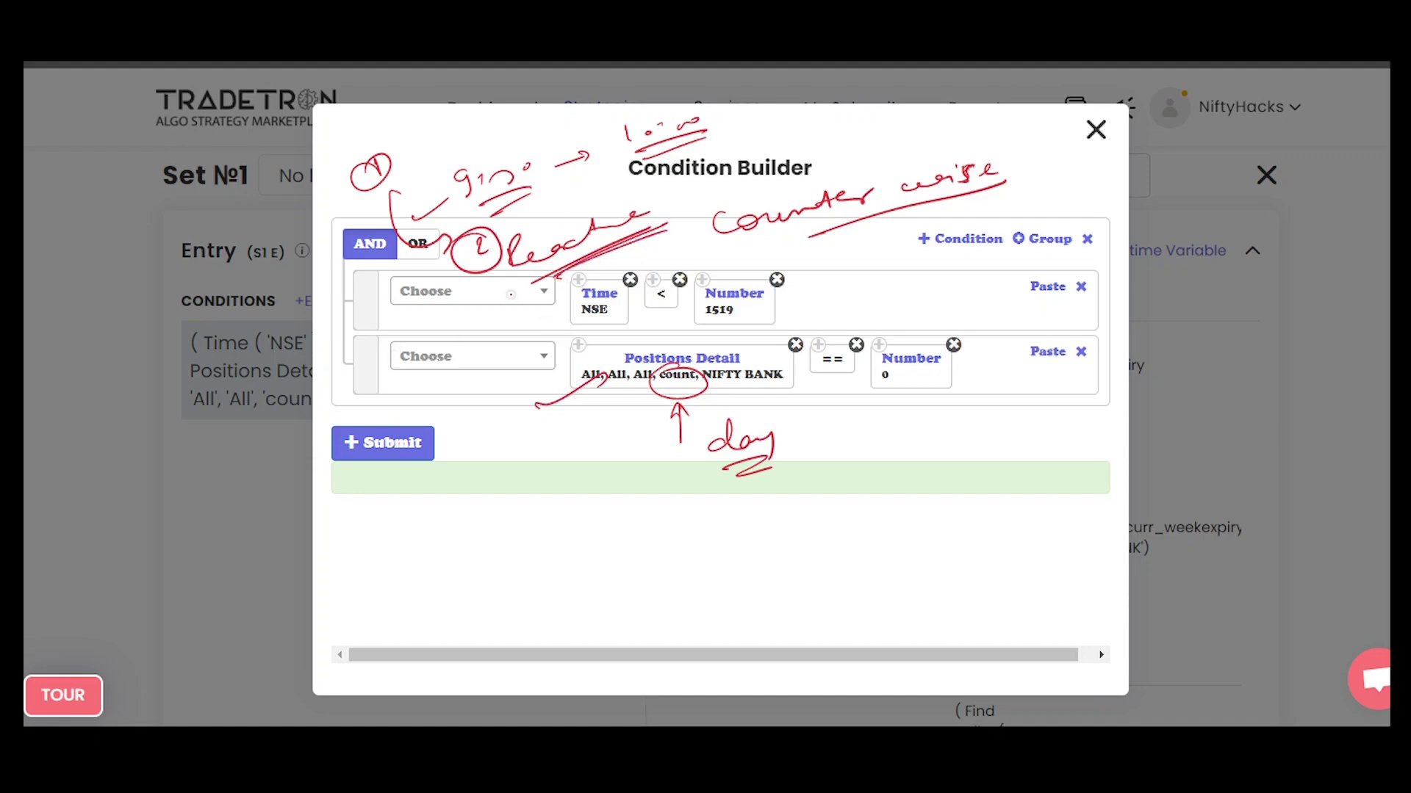
pyautogui.moveTo(739, 259); pyautogui.dragTo(896, 213)
pyautogui.moveTo(757, 262)
pyautogui.mouseDown()
pyautogui.moveTo(874, 229)
pyautogui.moveTo(793, 328)
pyautogui.moveTo(824, 324)
pyautogui.mouseUp()
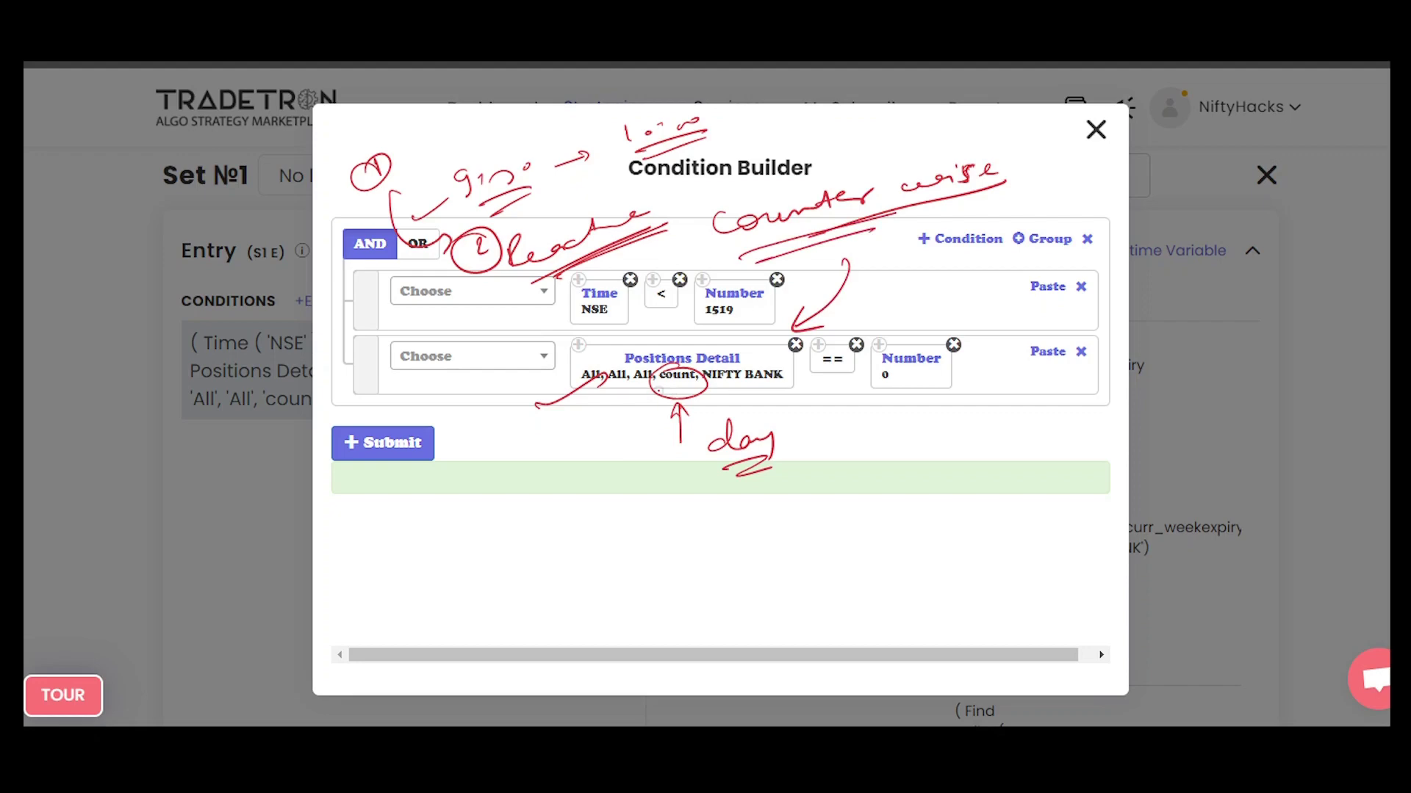
pyautogui.press('Escape')
pyautogui.click(1095, 129)
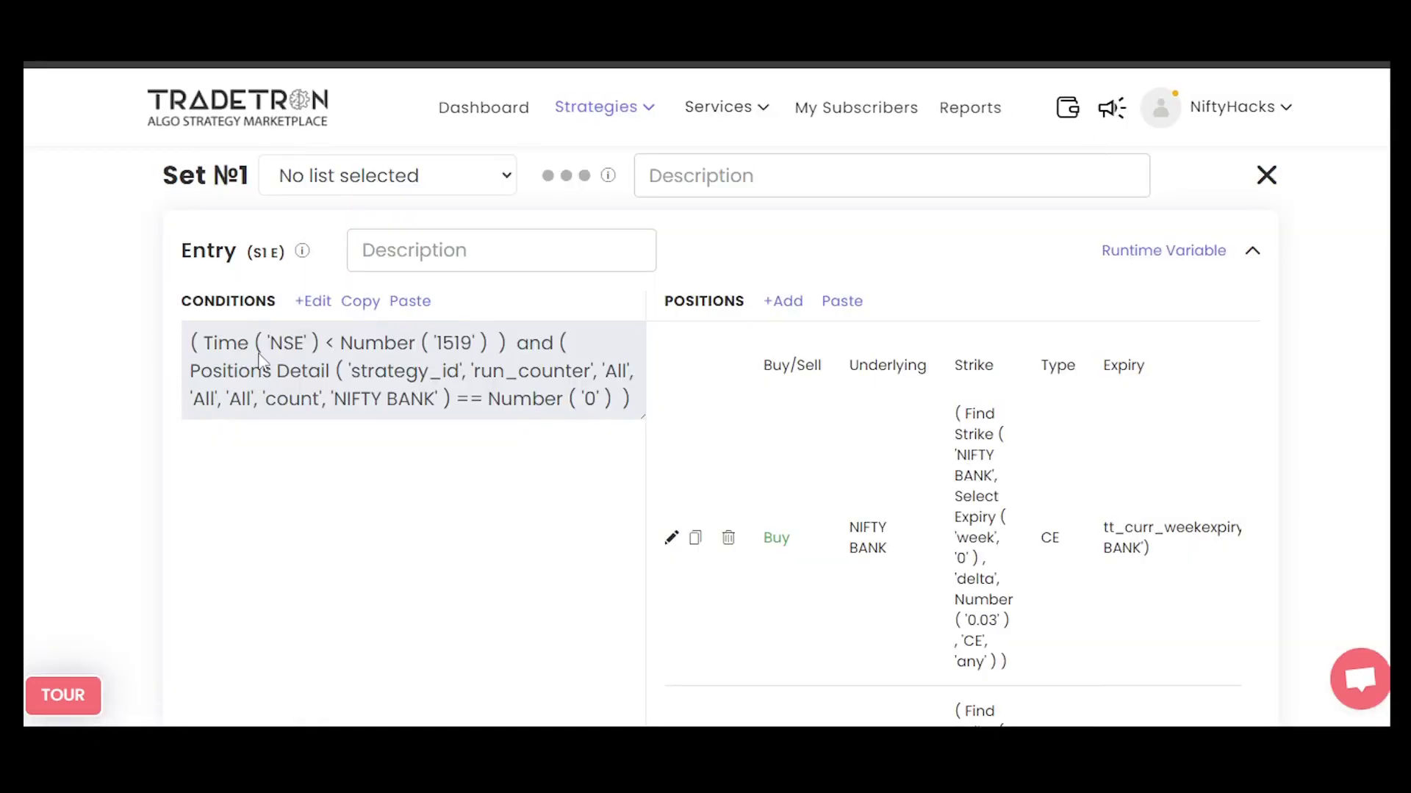
# Highlight the value 1519 in Set 1's entry conditions and view the strategy's Advanced Settings
pyautogui.moveTo(437, 344); pyautogui.dragTo(481, 344)
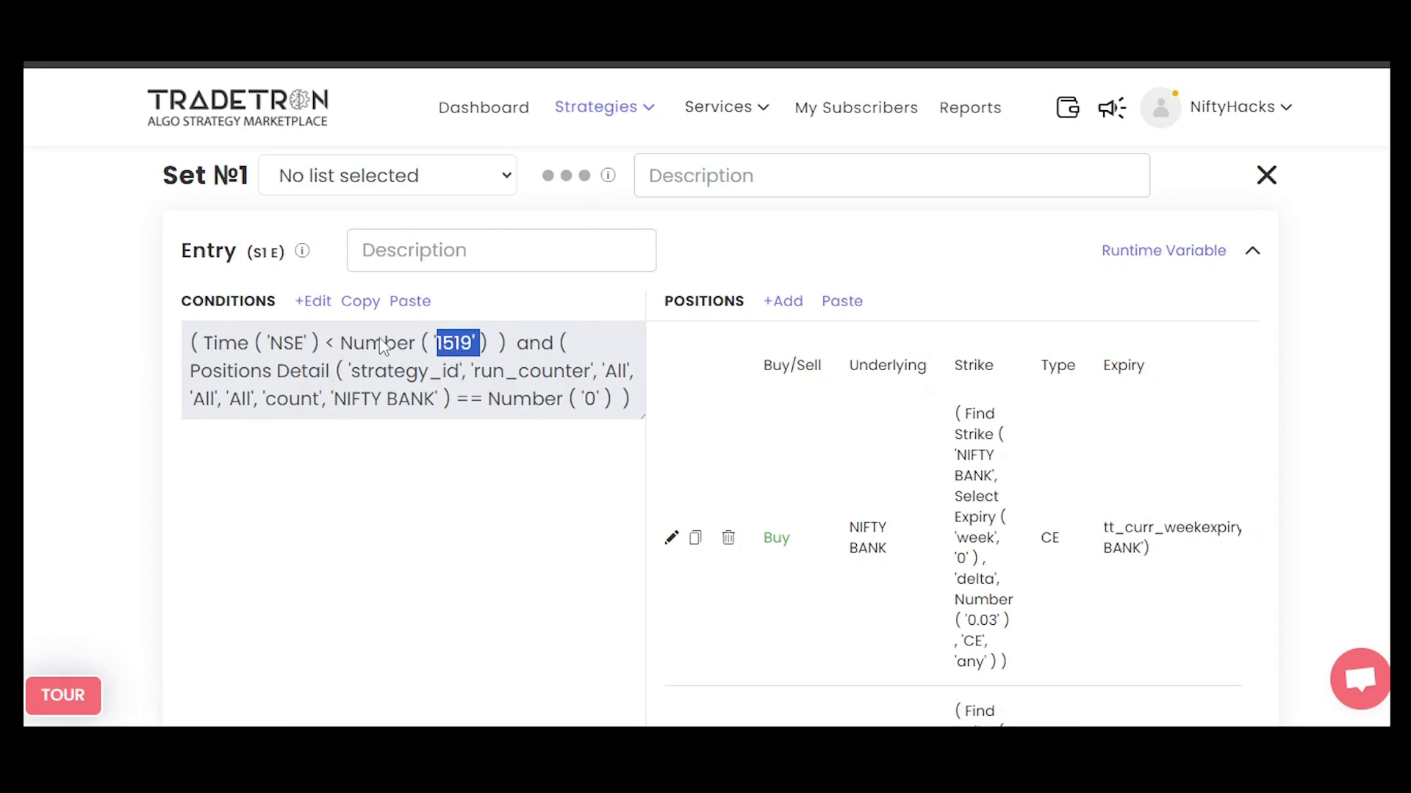
pyautogui.scroll(-15, 377, 346)
pyautogui.scroll(-8, 721, 433)
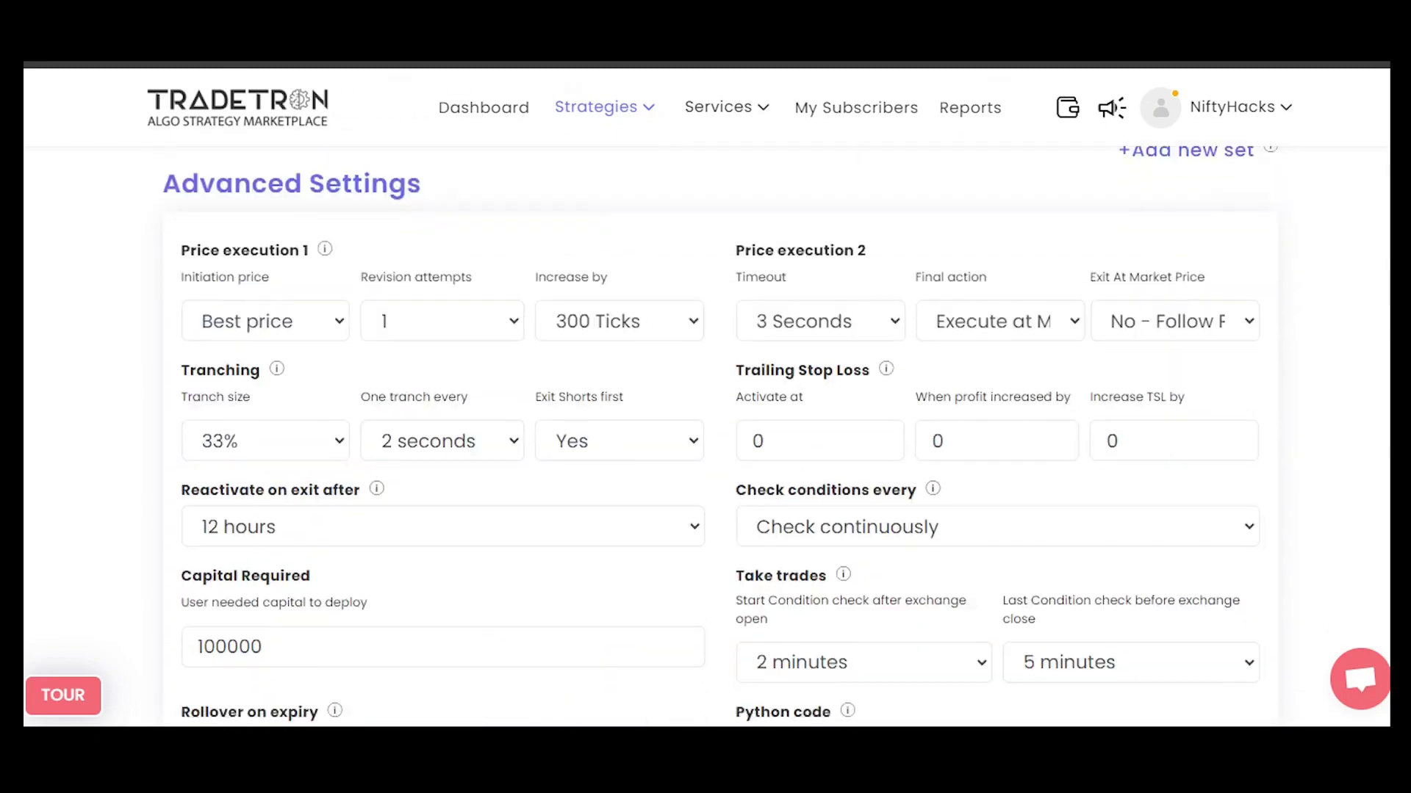
# Highlight the "Start Condition check after exchange open" label under Take trades and return to Set 1's entry section
pyautogui.moveTo(734, 457); pyautogui.dragTo(939, 504)
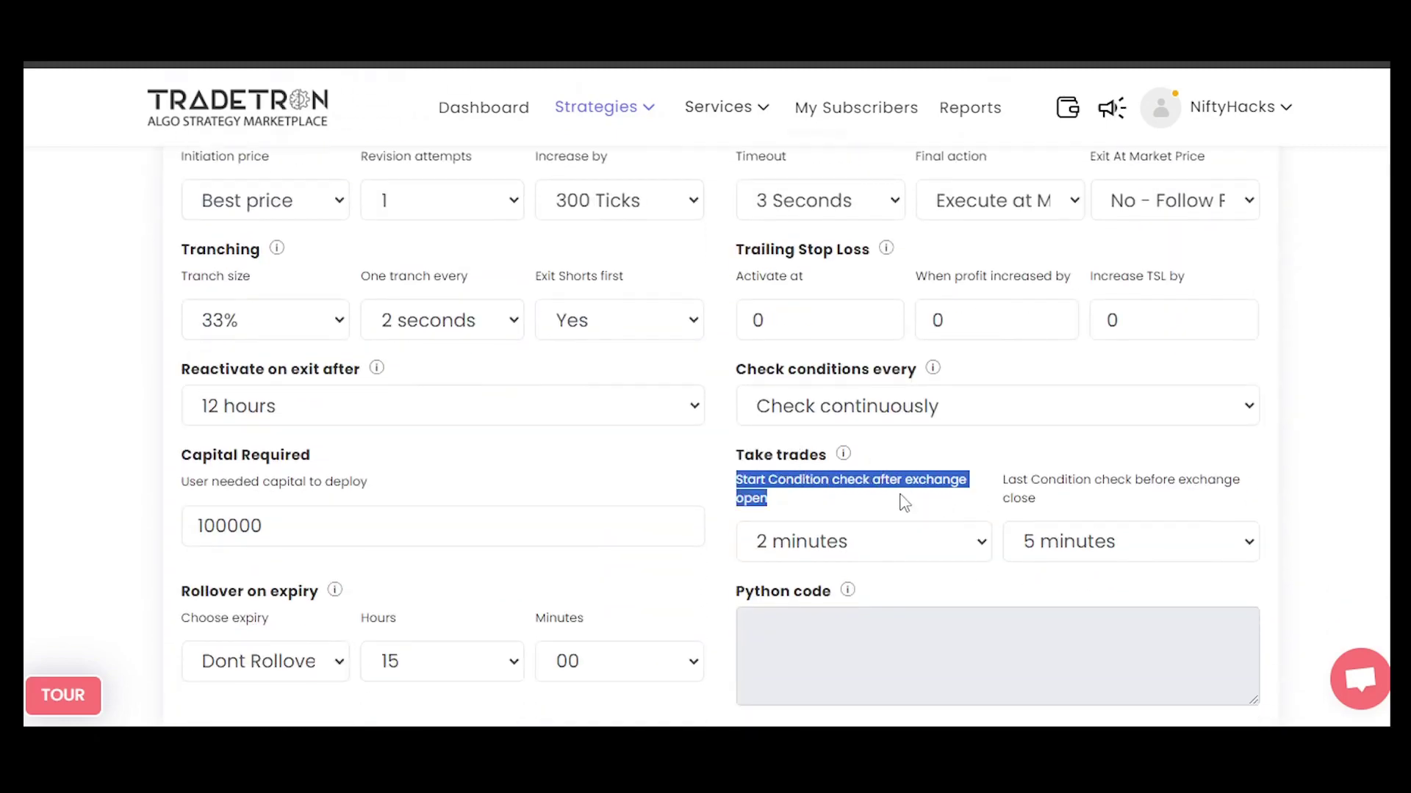
pyautogui.click(779, 515)
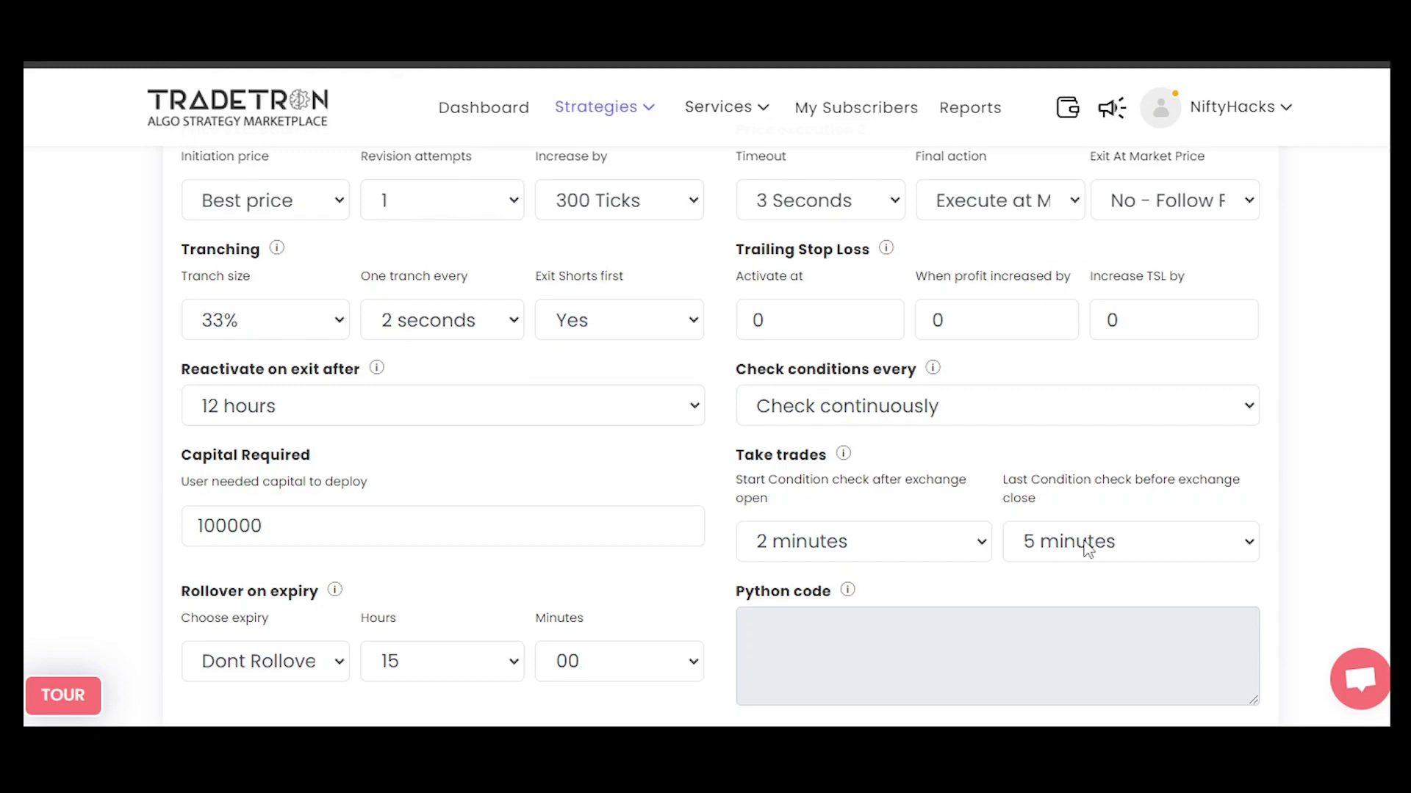
pyautogui.scroll(1, 1088, 550)
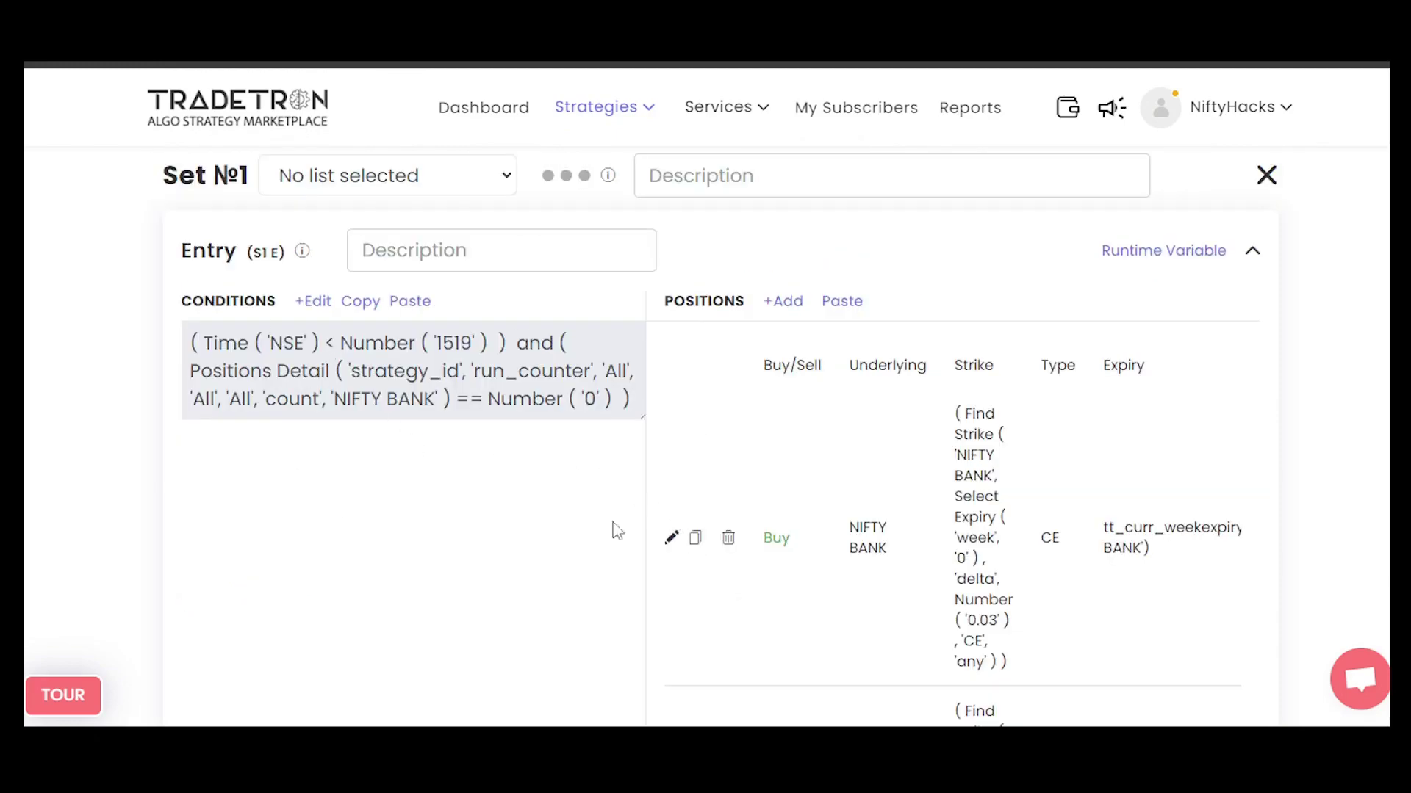
# Examine the Find Strike formulas of the bought call and put positions in Set 1's entry, closing both without changes
pyautogui.scroll(-3, 545, 529)
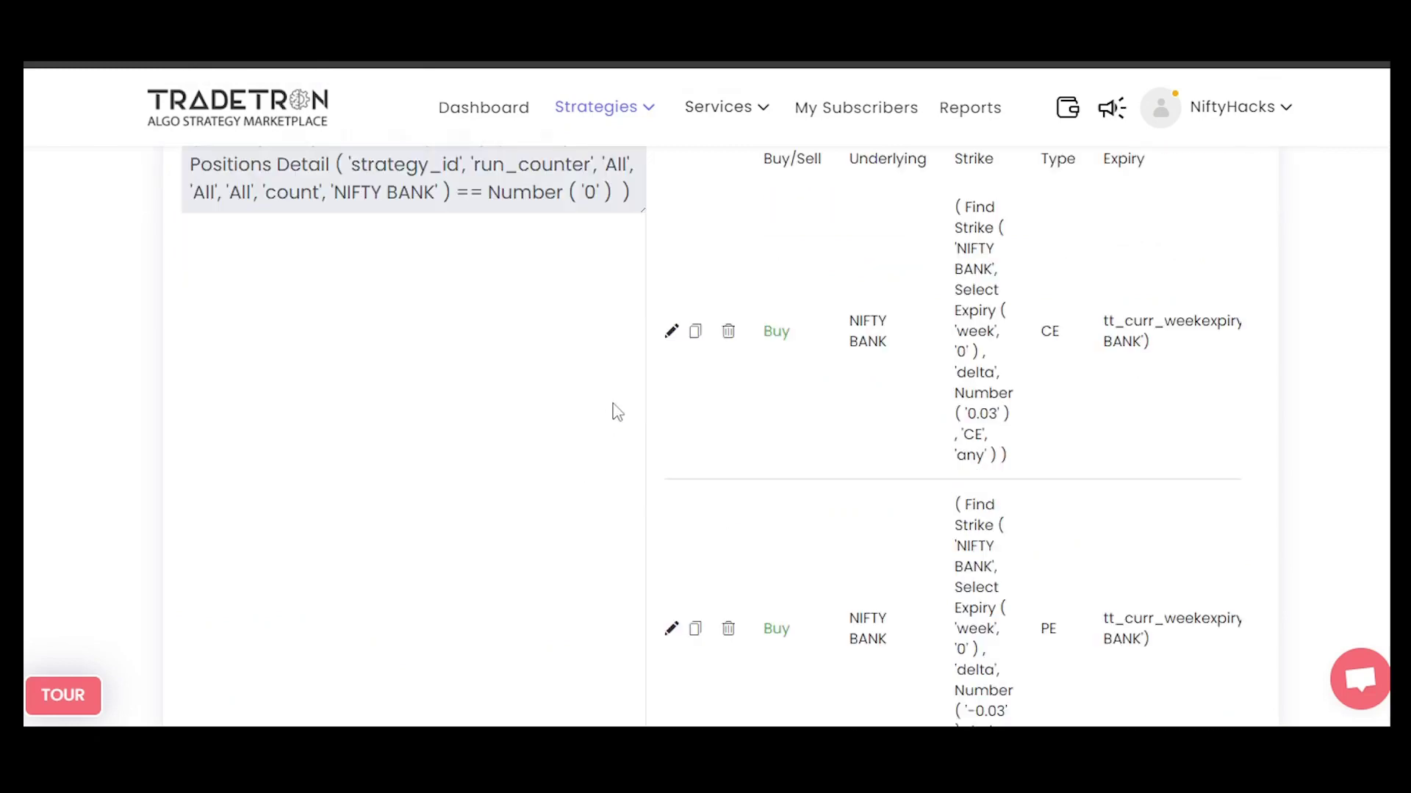
pyautogui.click(670, 332)
pyautogui.click(1021, 443)
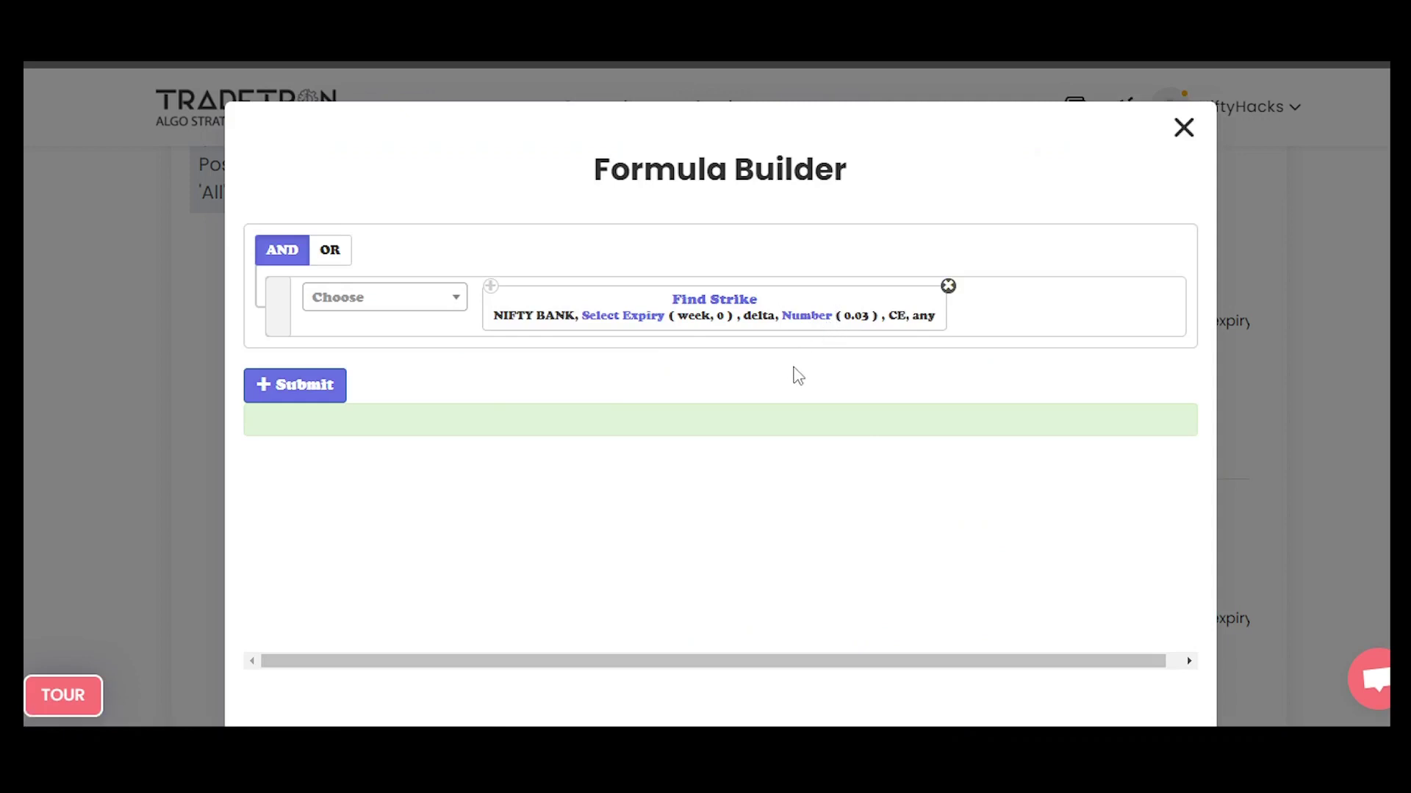
pyautogui.click(1183, 128)
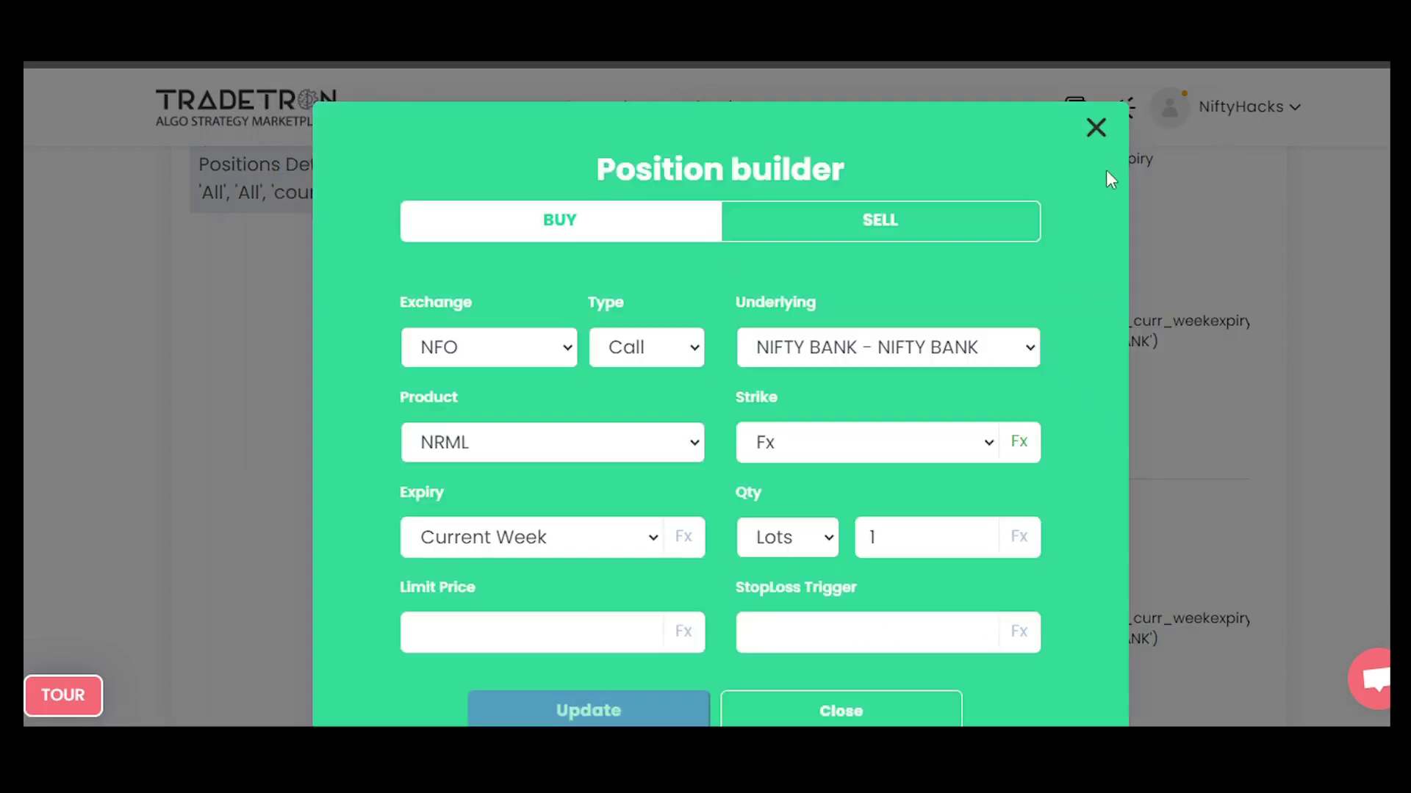
pyautogui.click(1095, 127)
pyautogui.click(666, 627)
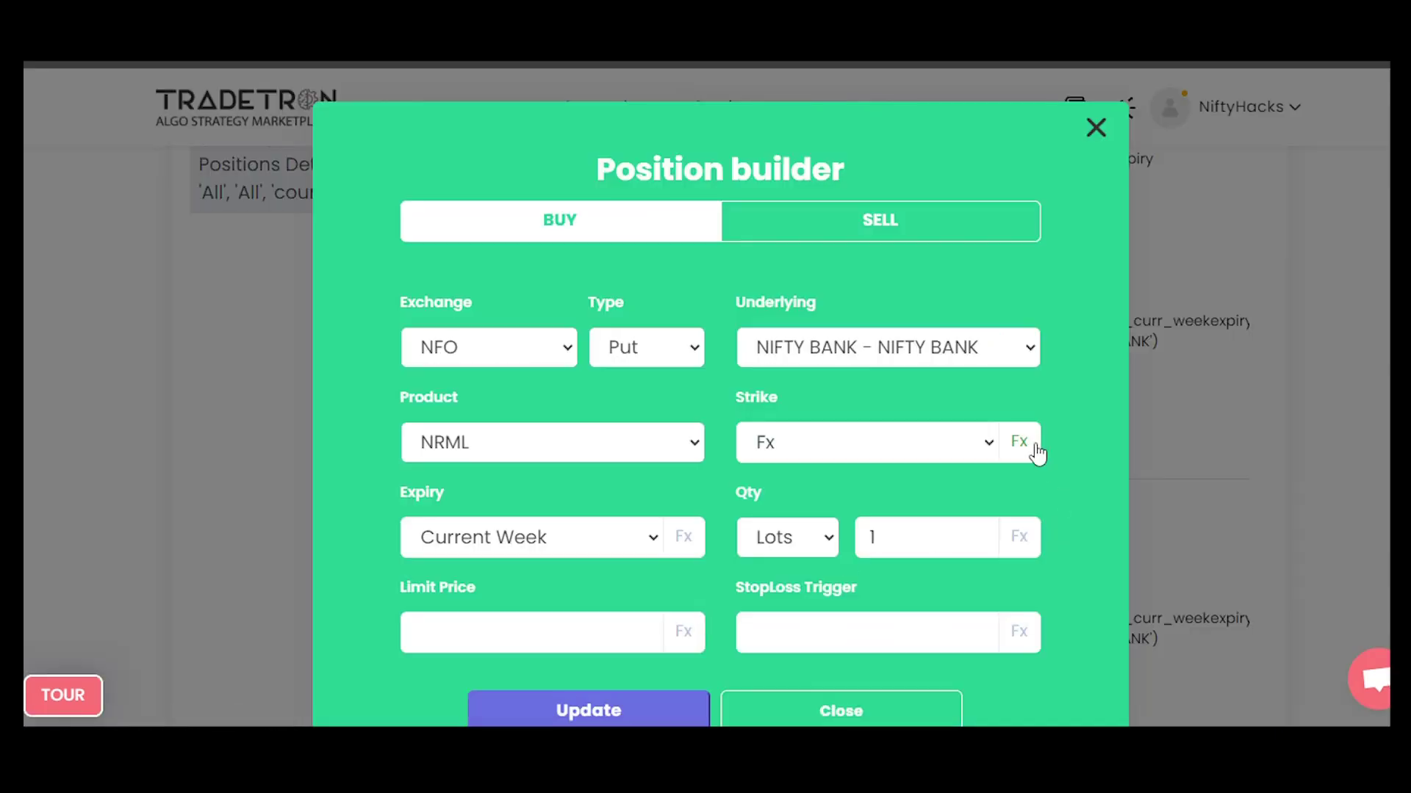
pyautogui.click(1032, 452)
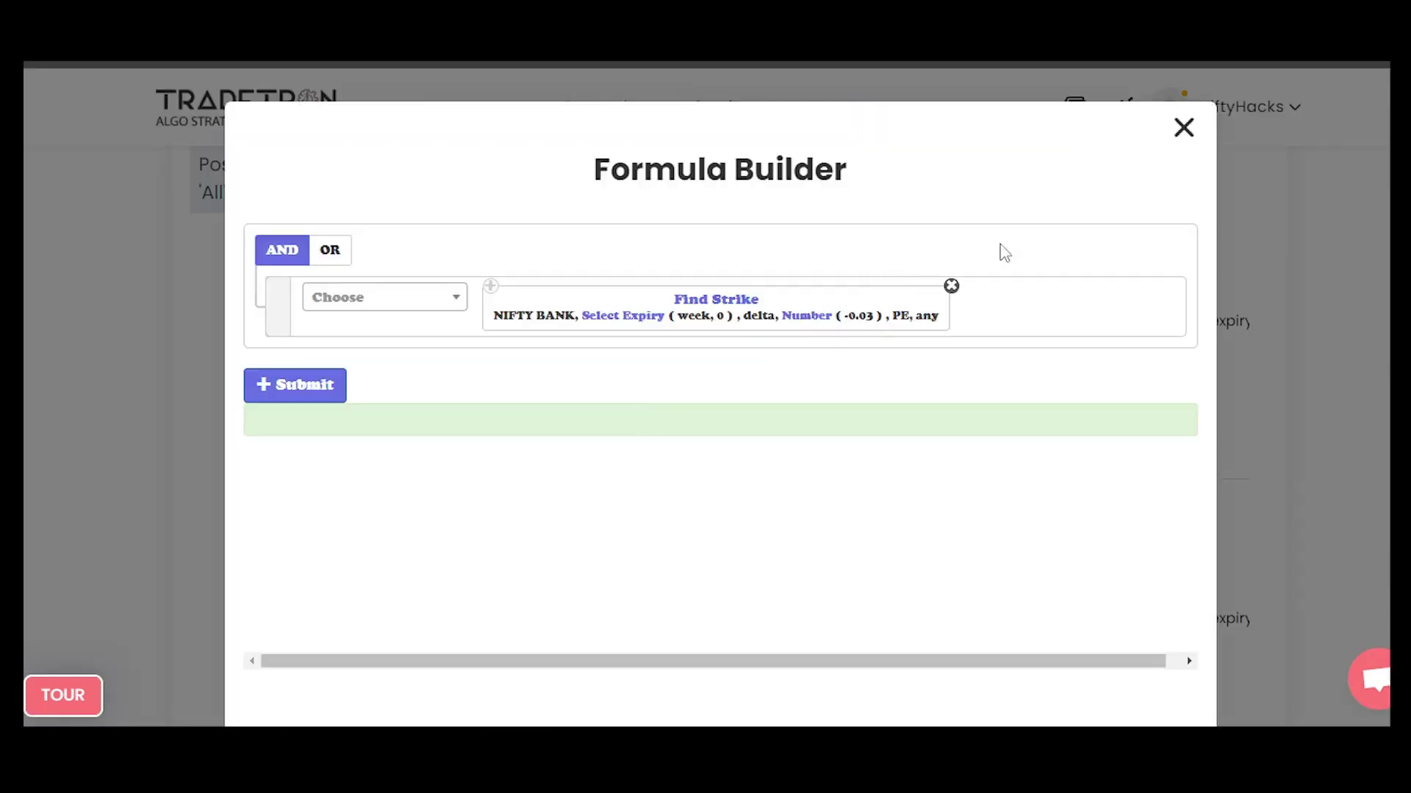
pyautogui.click(1181, 130)
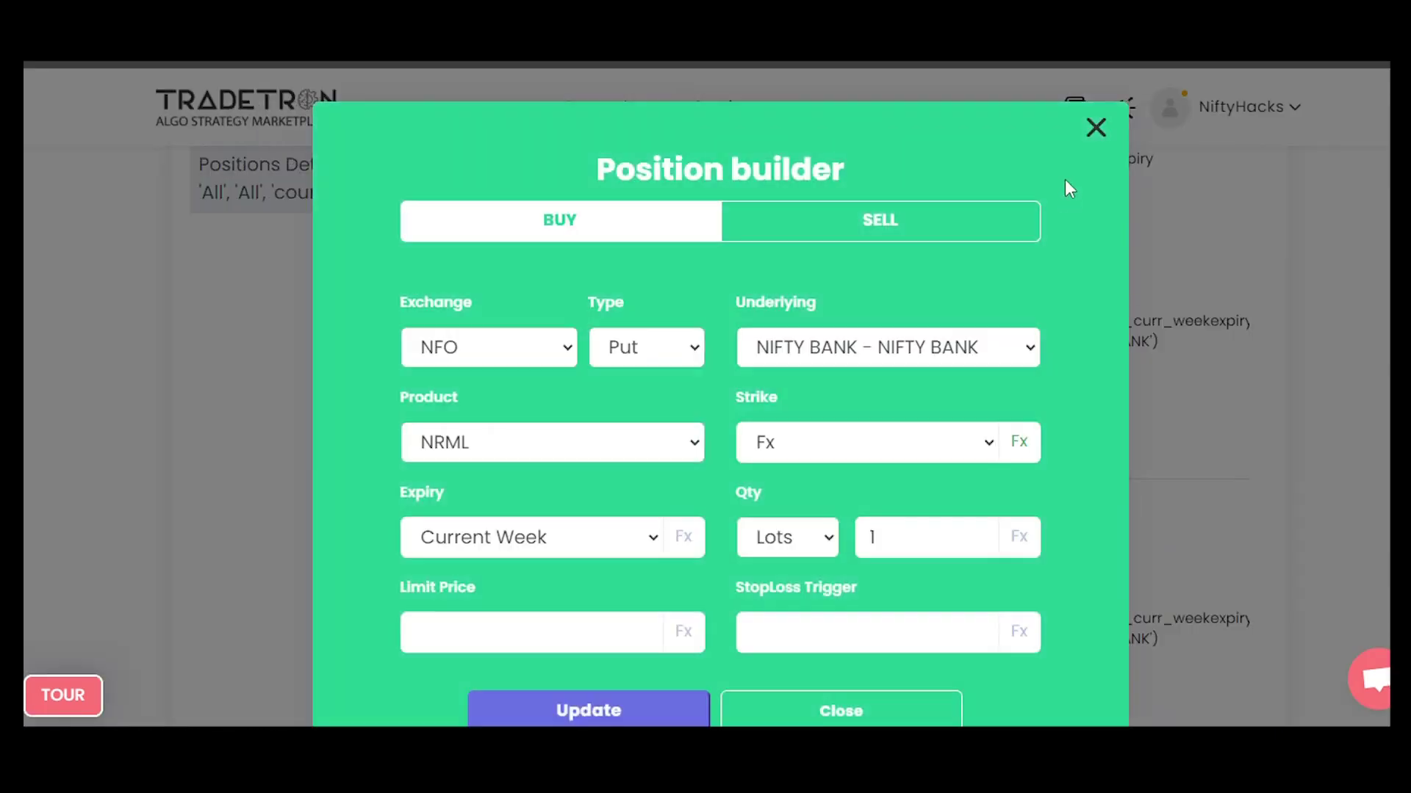
pyautogui.click(1095, 126)
# Open the Repair Once conditions and inspect the first Positions Detail keyword's parameters without changing them
pyautogui.scroll(-5, 1321, 349)
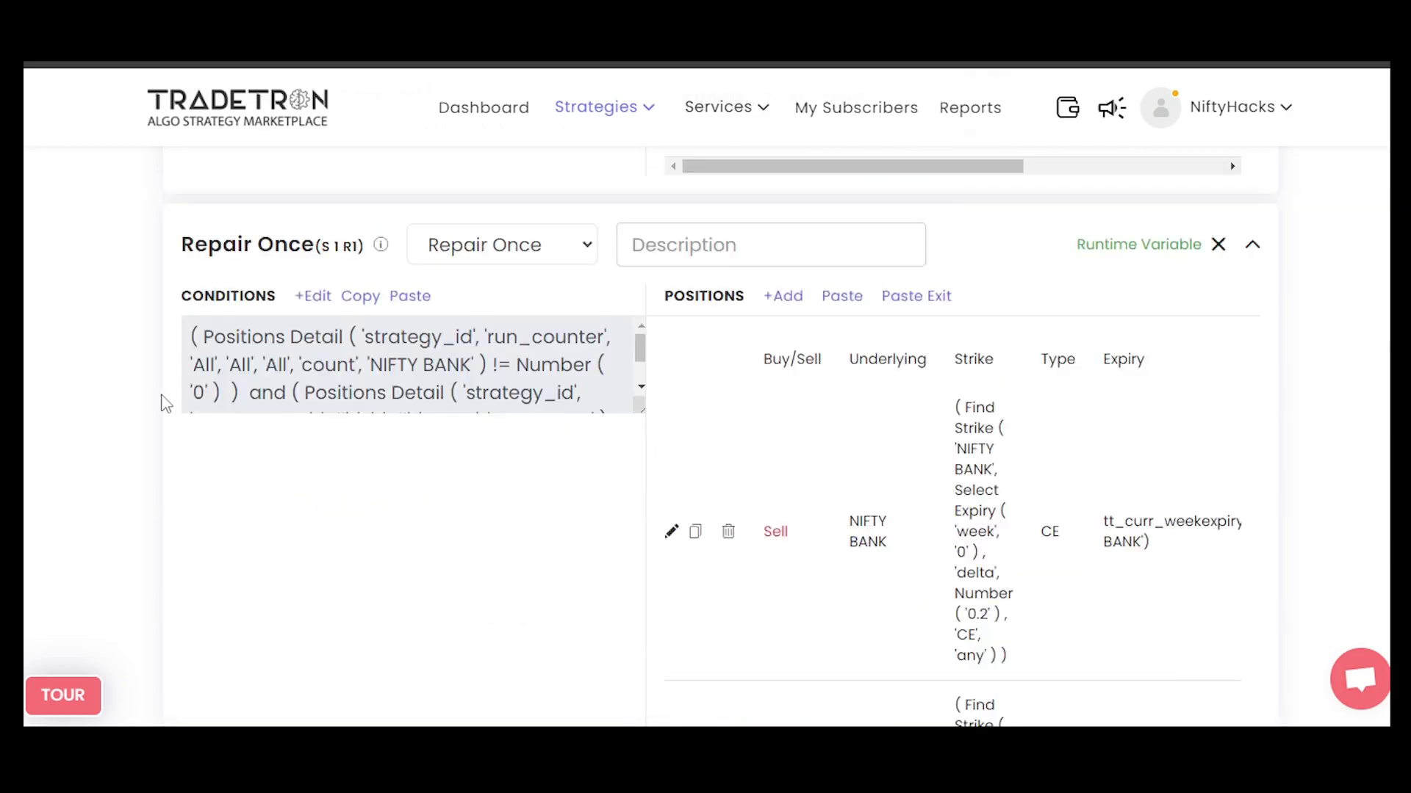
pyautogui.click(307, 297)
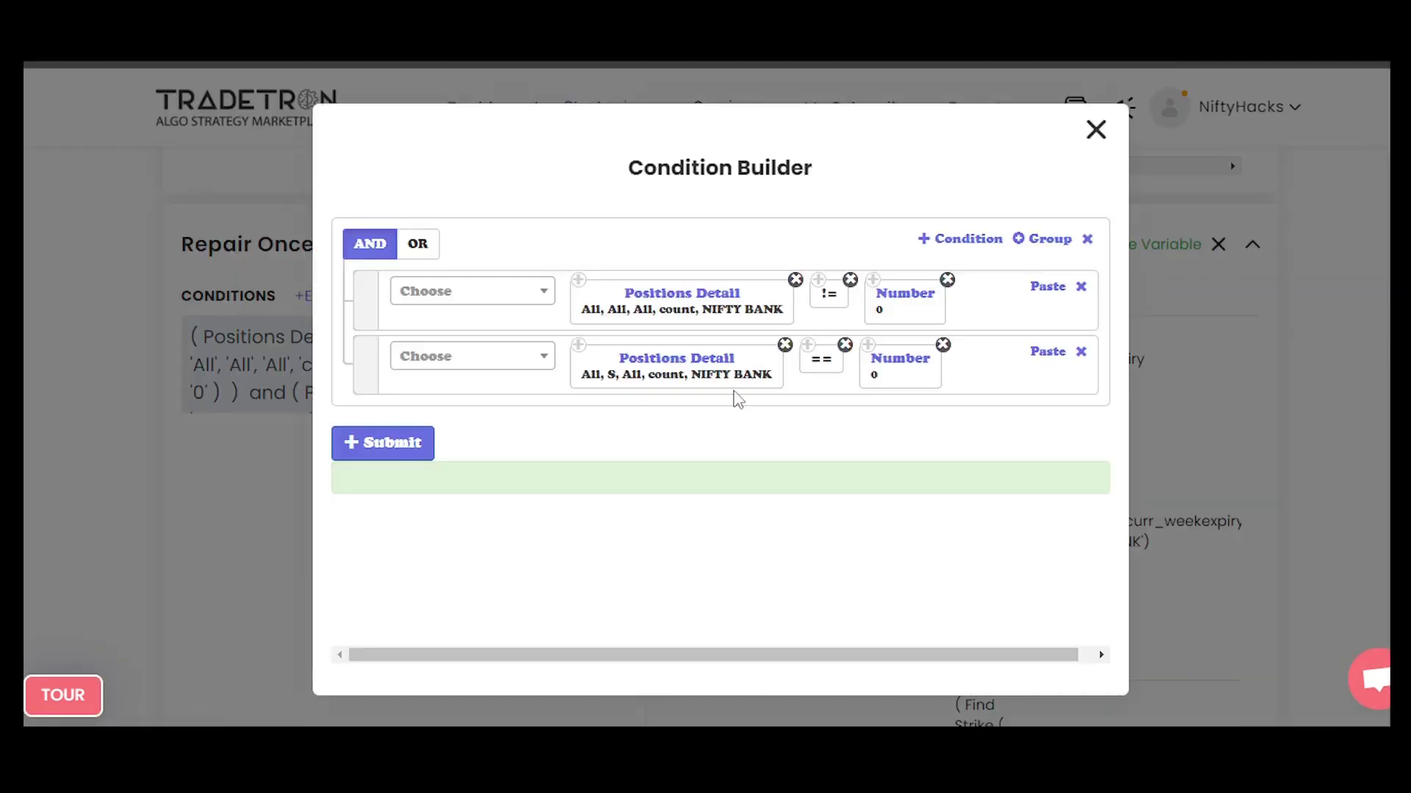
pyautogui.click(691, 307)
pyautogui.scroll(-3, 592, 535)
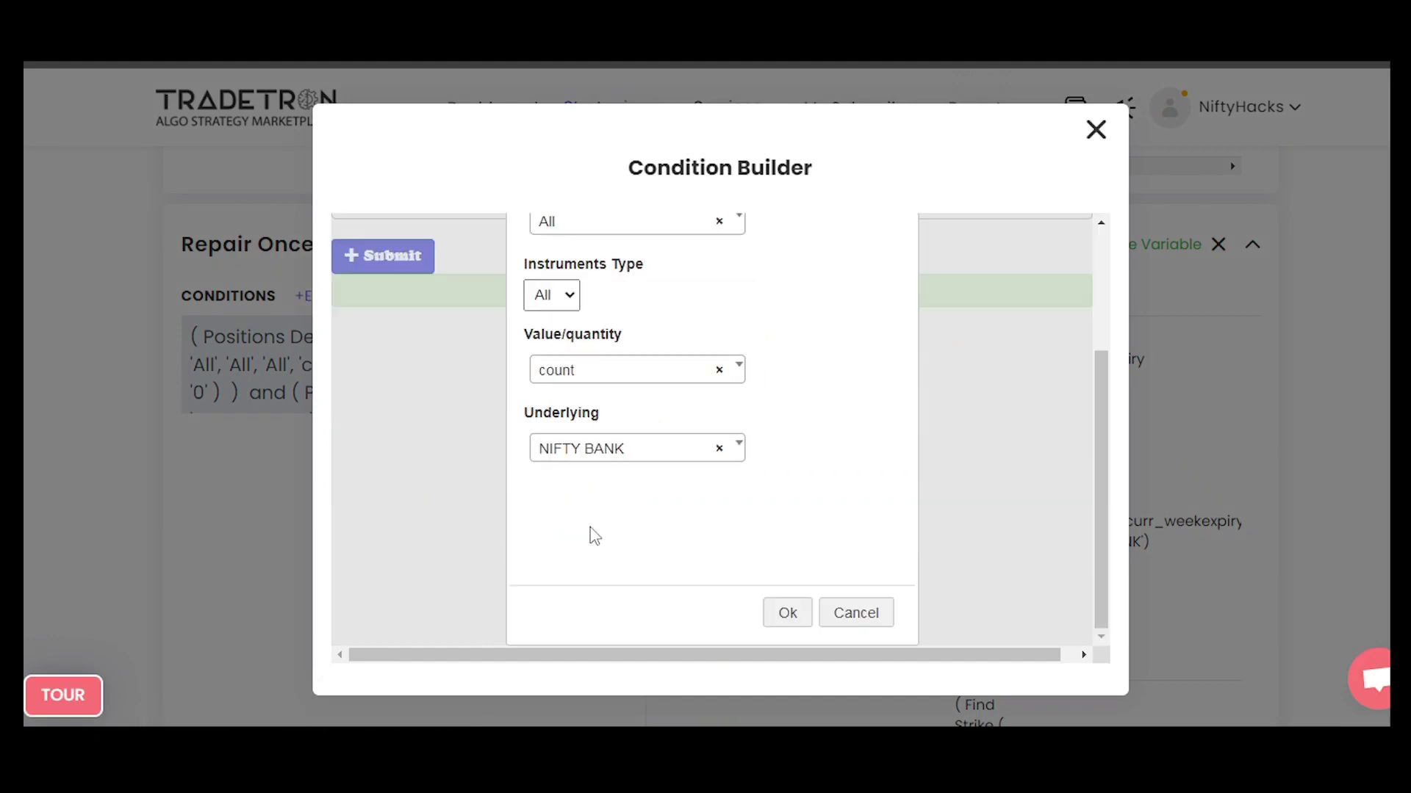
pyautogui.scroll(3, 780, 506)
pyautogui.scroll(-5, 780, 505)
pyautogui.click(856, 611)
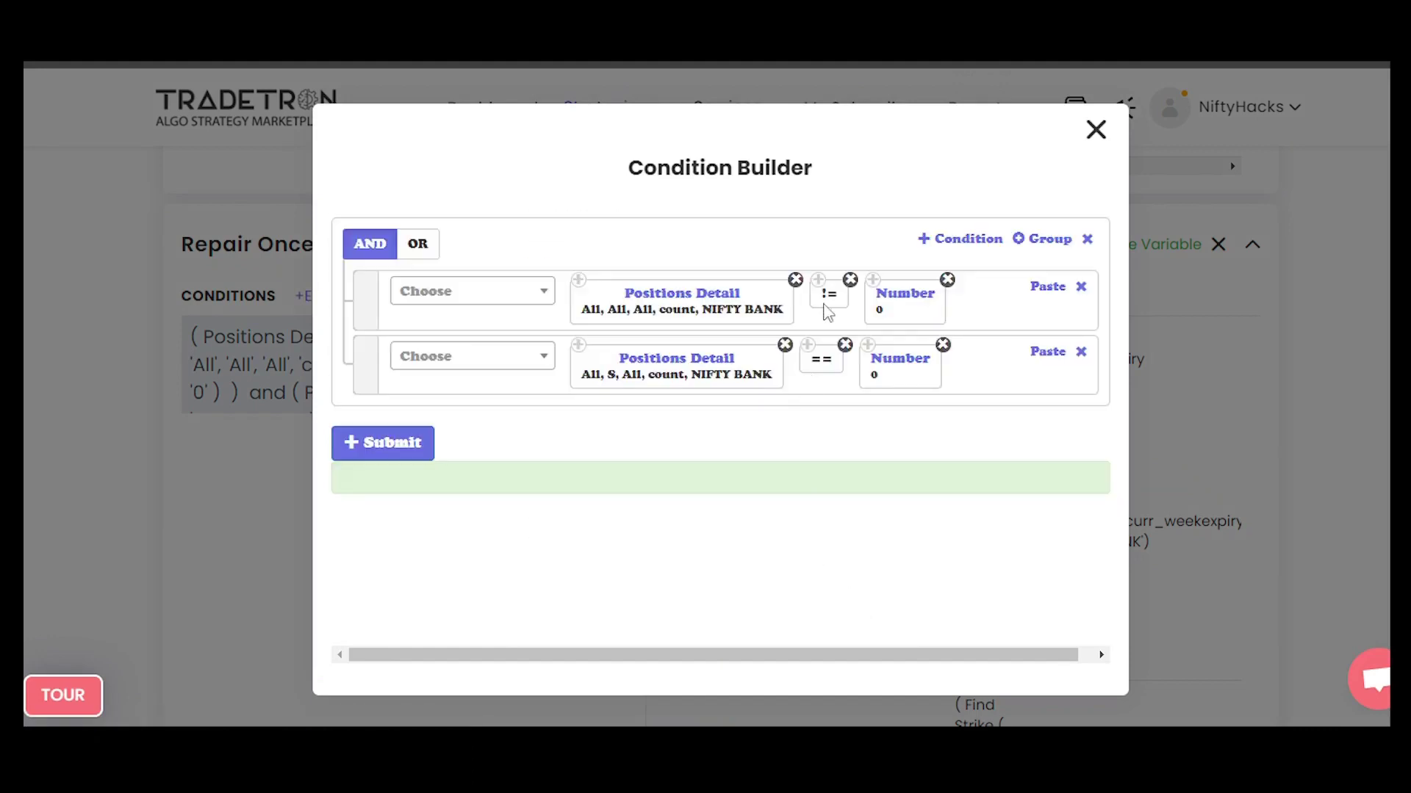
# Circle the != operator with a tick mark, and circle S, count and the == operator in the second condition with an arrow
pyautogui.moveTo(827, 252)
pyautogui.mouseDown()
pyautogui.moveTo(851, 314)
pyautogui.moveTo(834, 254)
pyautogui.mouseUp()
pyautogui.moveTo(757, 228); pyautogui.dragTo(818, 208)
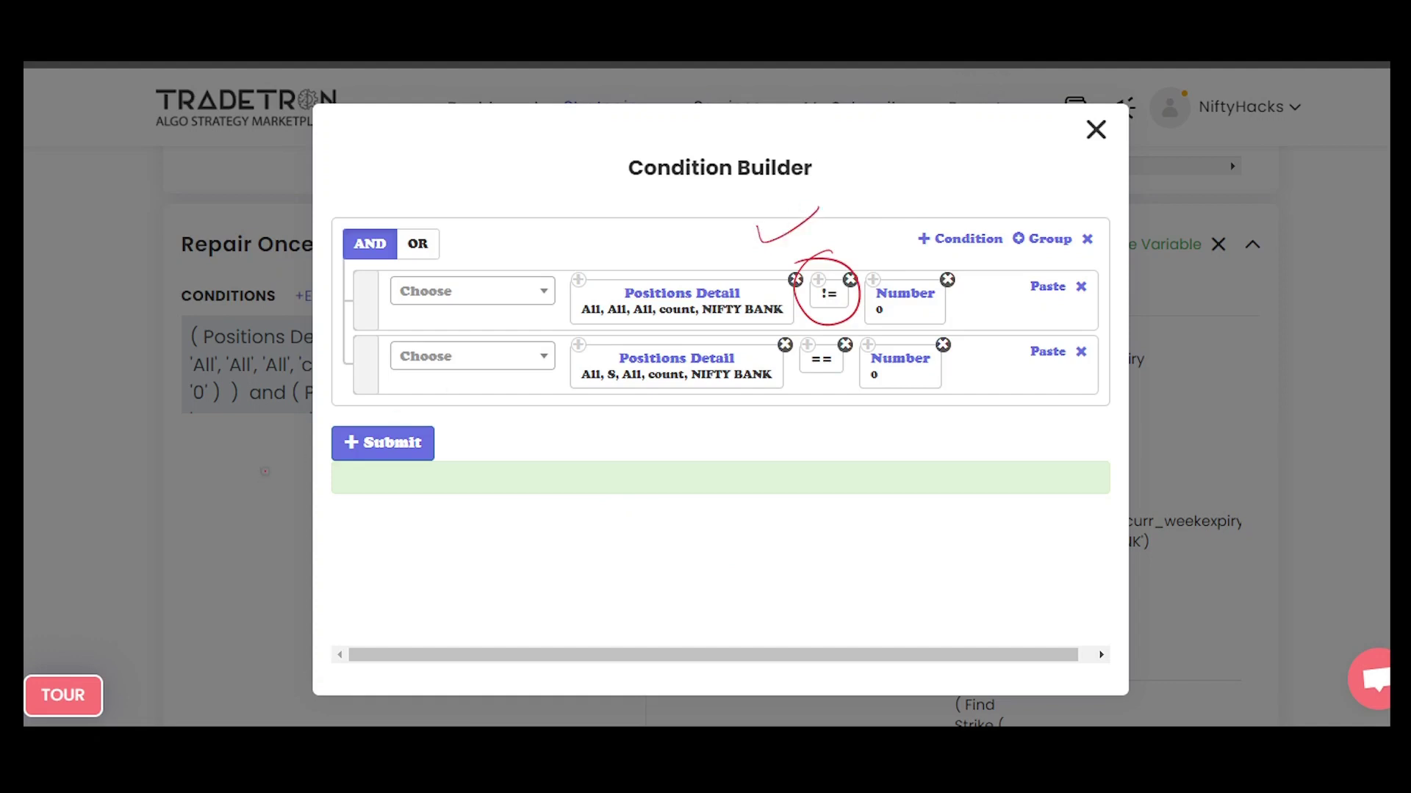
pyautogui.moveTo(612, 364)
pyautogui.mouseDown()
pyautogui.moveTo(604, 385)
pyautogui.moveTo(619, 390)
pyautogui.moveTo(645, 369)
pyautogui.mouseUp()
pyautogui.moveTo(812, 343); pyautogui.dragTo(837, 343)
pyautogui.moveTo(733, 409)
pyautogui.mouseDown()
pyautogui.moveTo(798, 380)
pyautogui.moveTo(796, 391)
pyautogui.mouseUp()
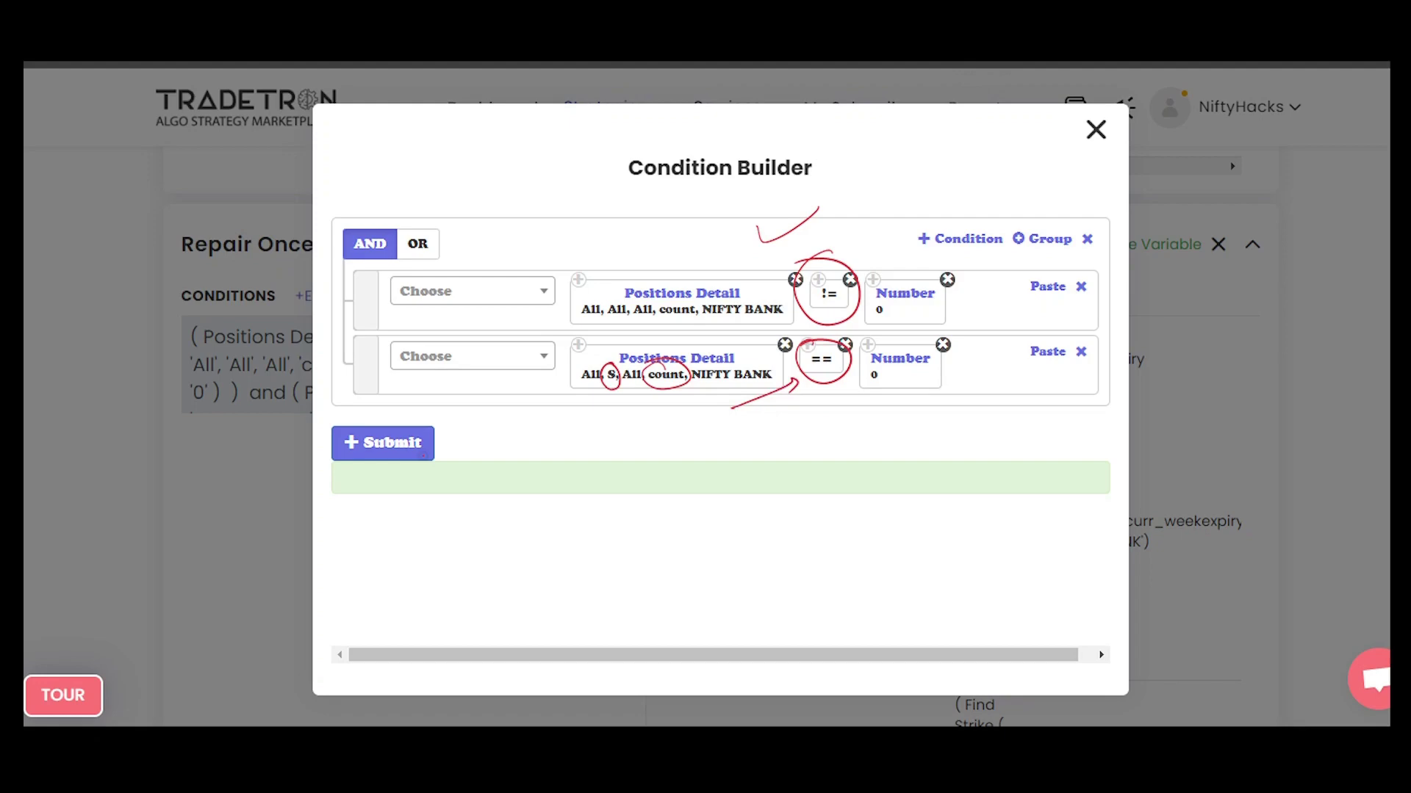
# Draw a brace around both repair conditions, clear all the annotations and close the condition builder unchanged
pyautogui.moveTo(557, 228)
pyautogui.mouseDown()
pyautogui.moveTo(535, 331)
pyautogui.moveTo(567, 445)
pyautogui.mouseUp()
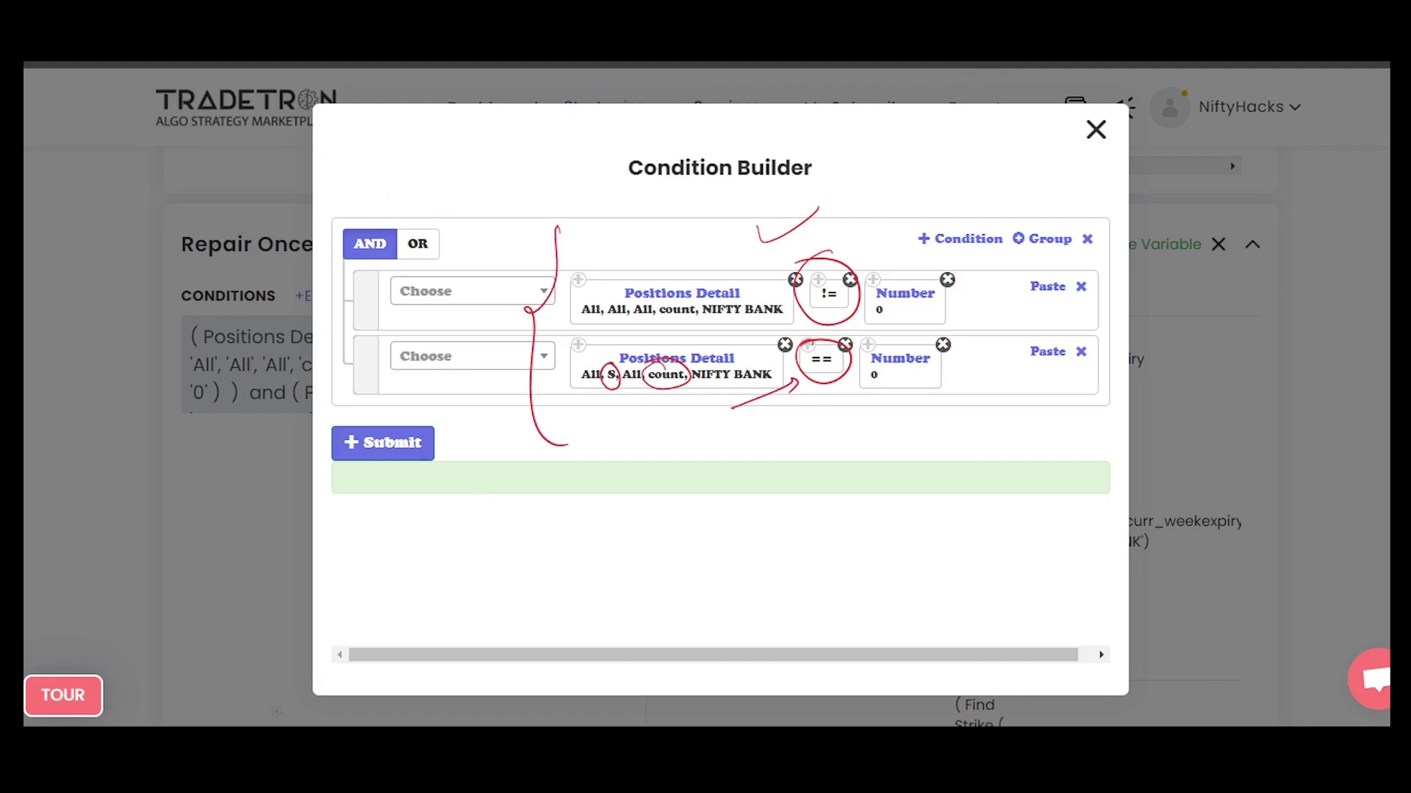
pyautogui.press('Escape')
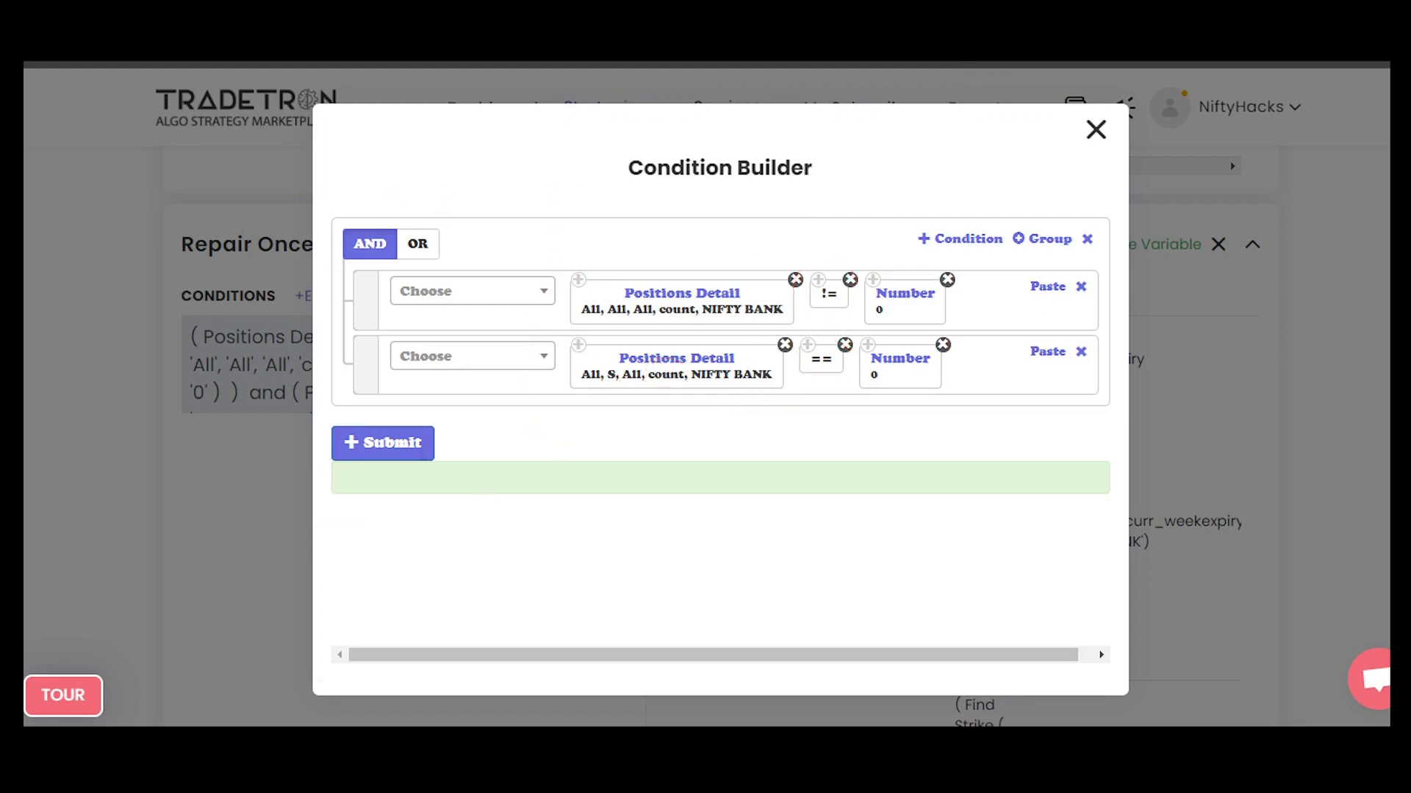
pyautogui.click(1095, 129)
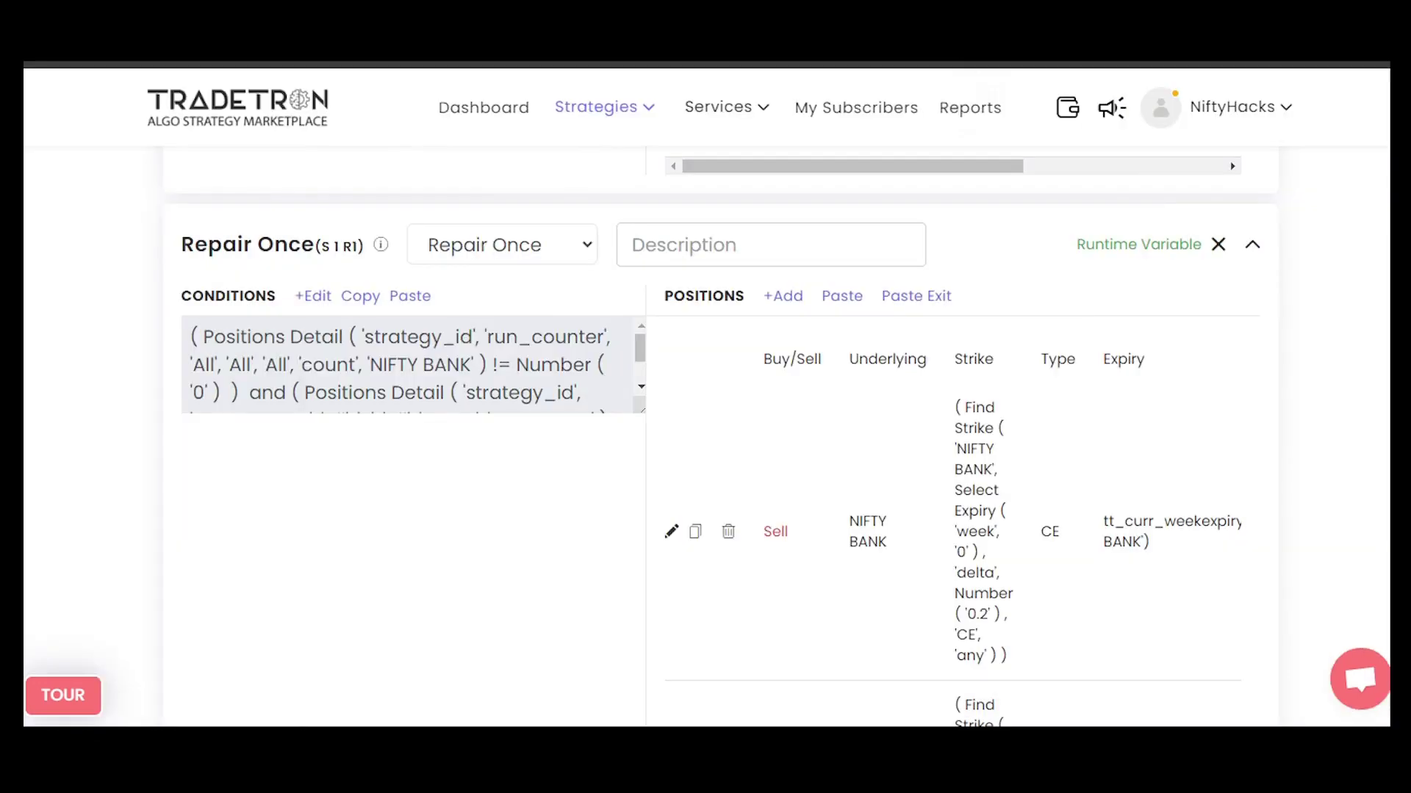
# Examine the Find Strike formulas of the sold call and put positions in Repair Once, closing both without changes
pyautogui.scroll(-1, 722, 436)
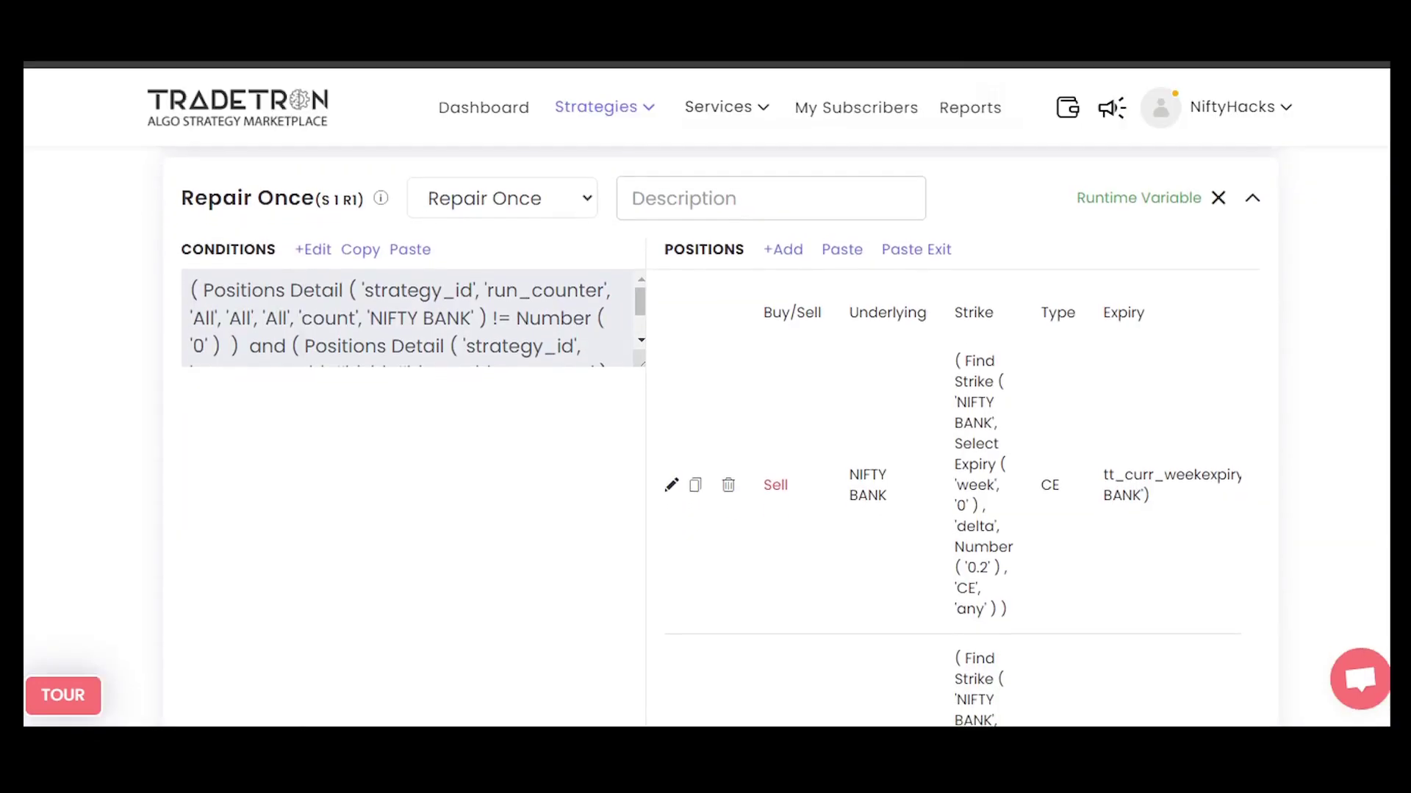
pyautogui.click(670, 485)
pyautogui.click(1019, 441)
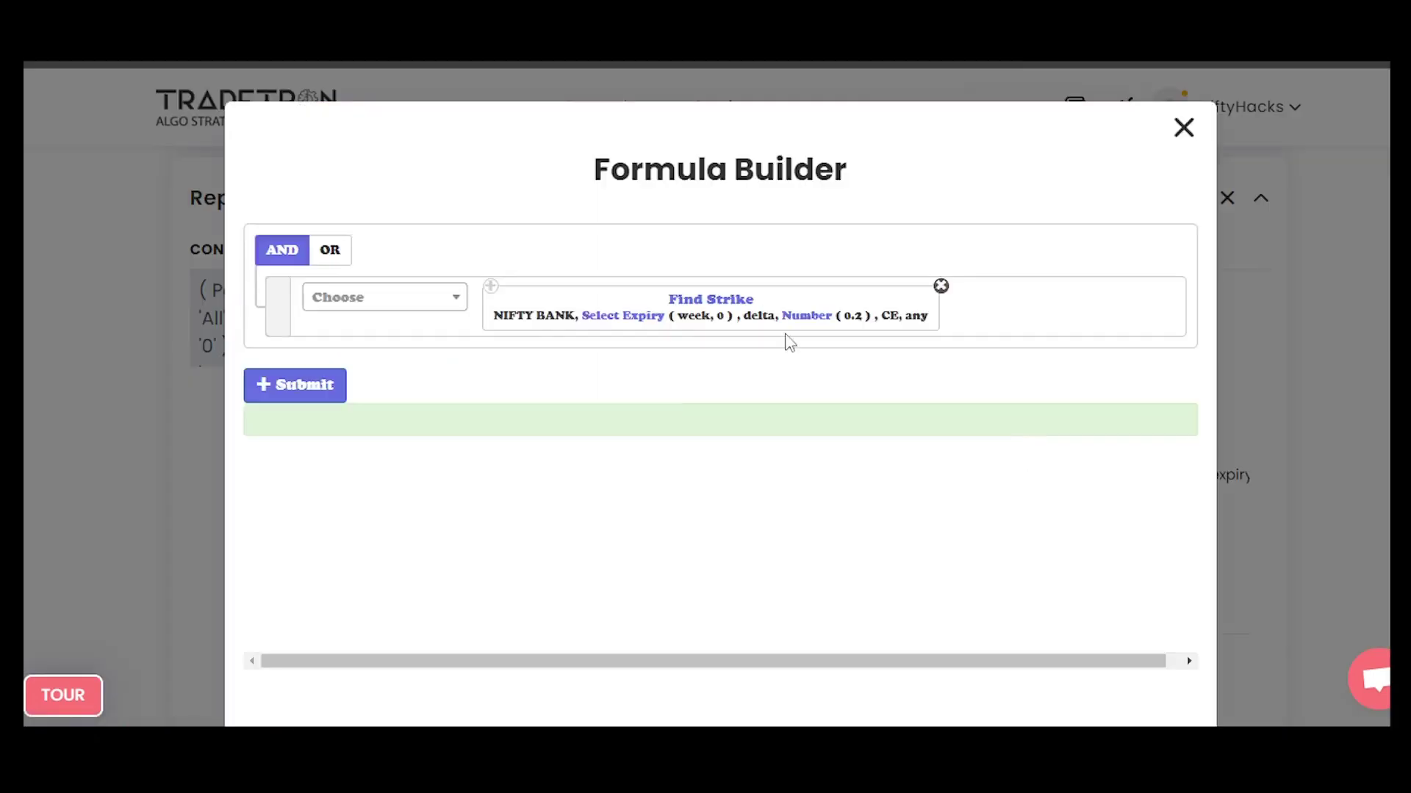
pyautogui.click(1183, 127)
pyautogui.click(1096, 129)
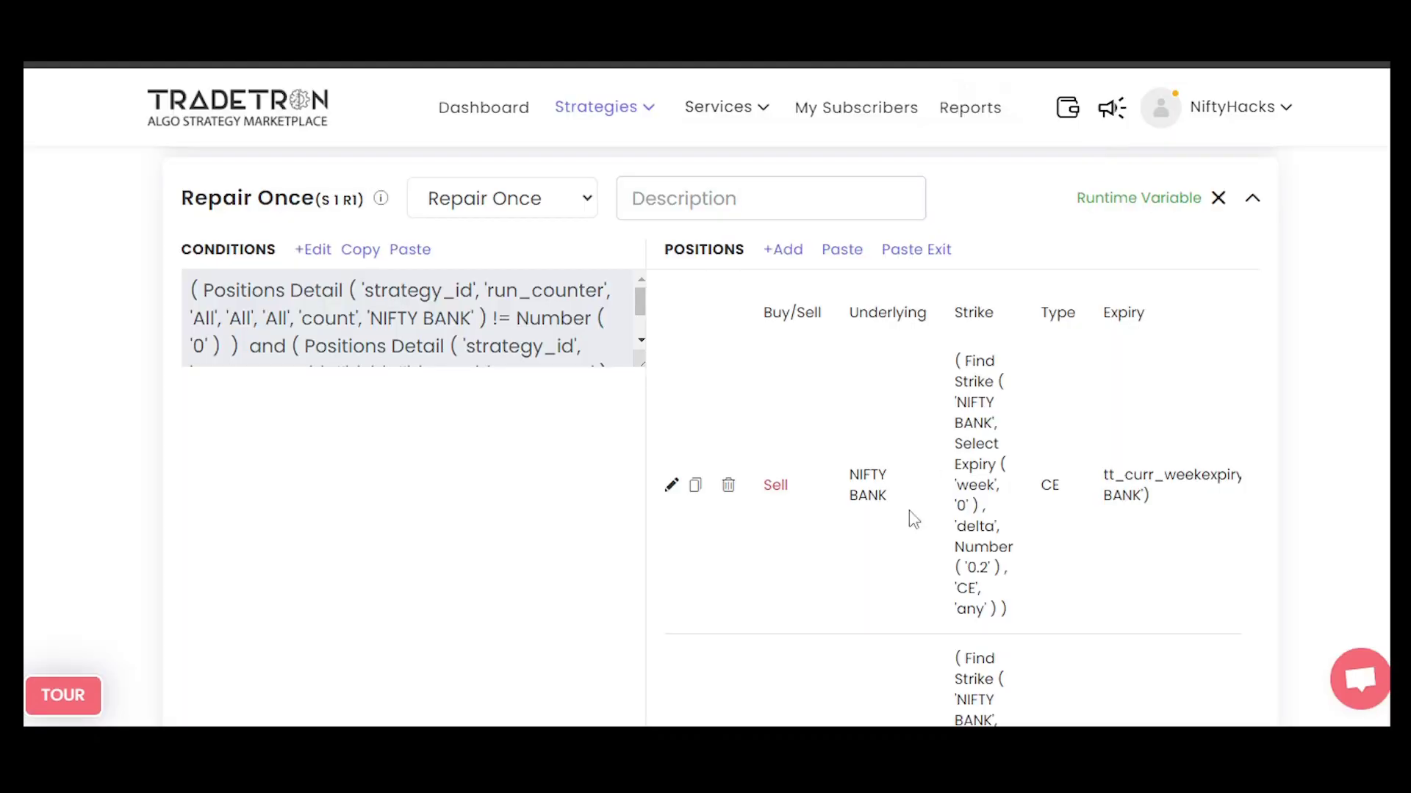
pyautogui.scroll(-3, 648, 577)
pyautogui.click(670, 573)
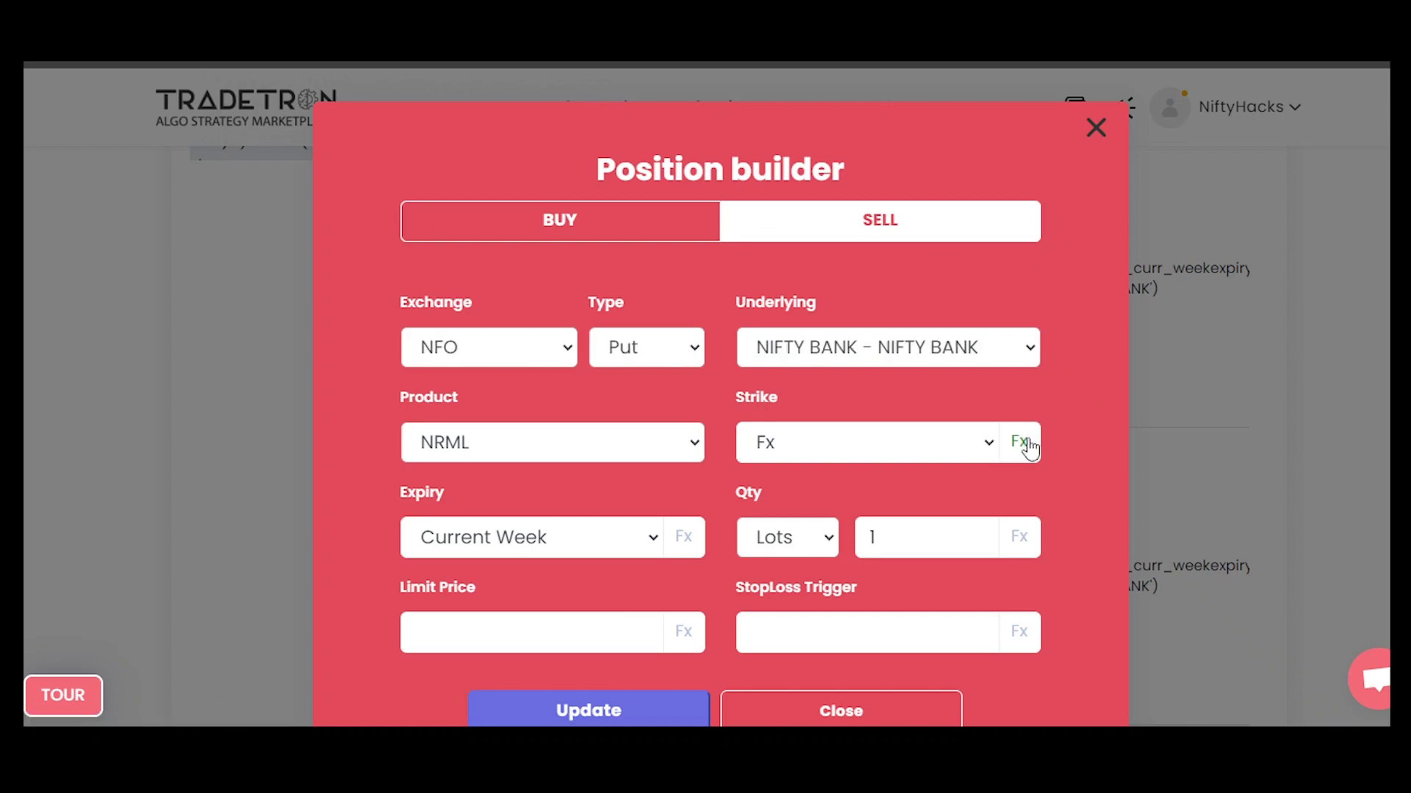
pyautogui.click(1019, 442)
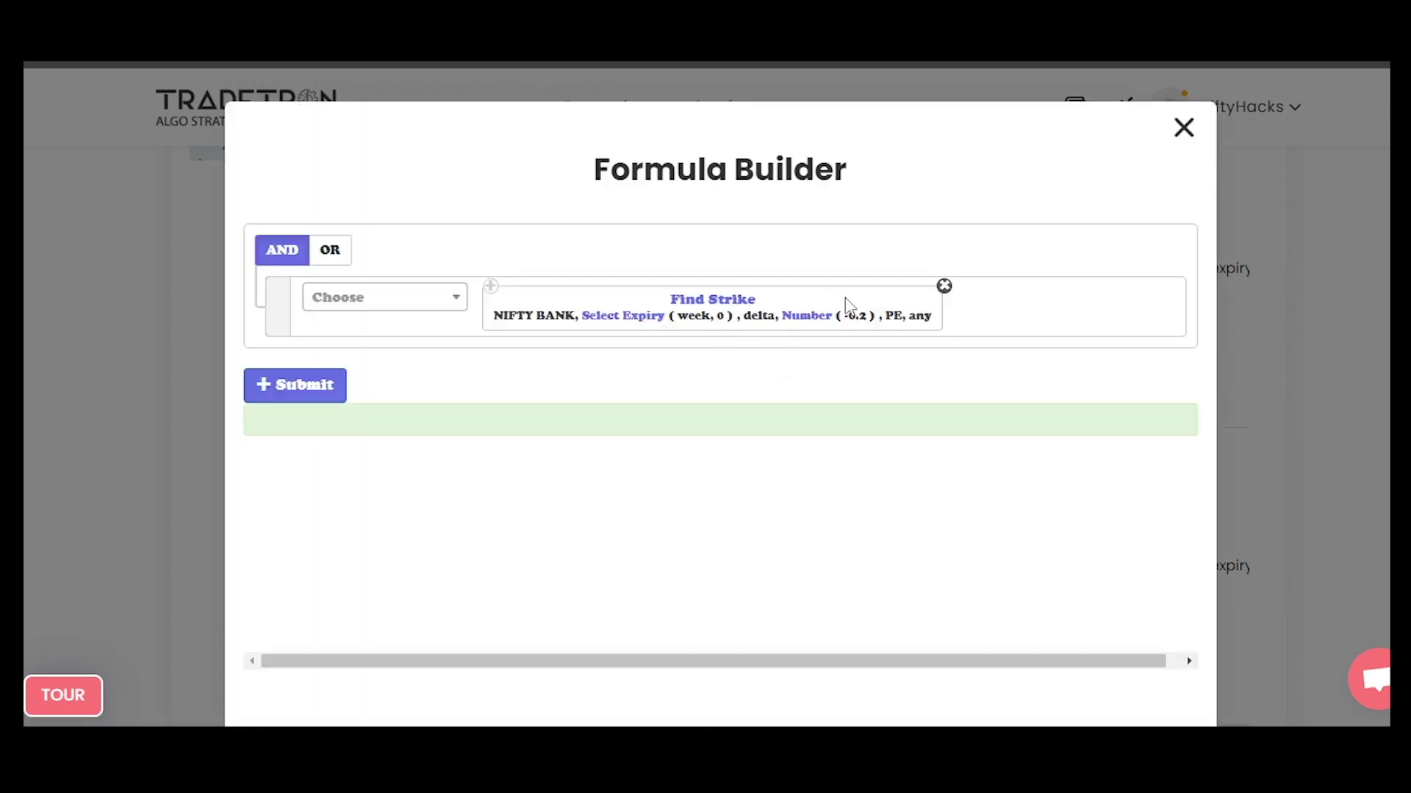
pyautogui.click(1184, 128)
pyautogui.click(1094, 131)
pyautogui.scroll(2, 369, 432)
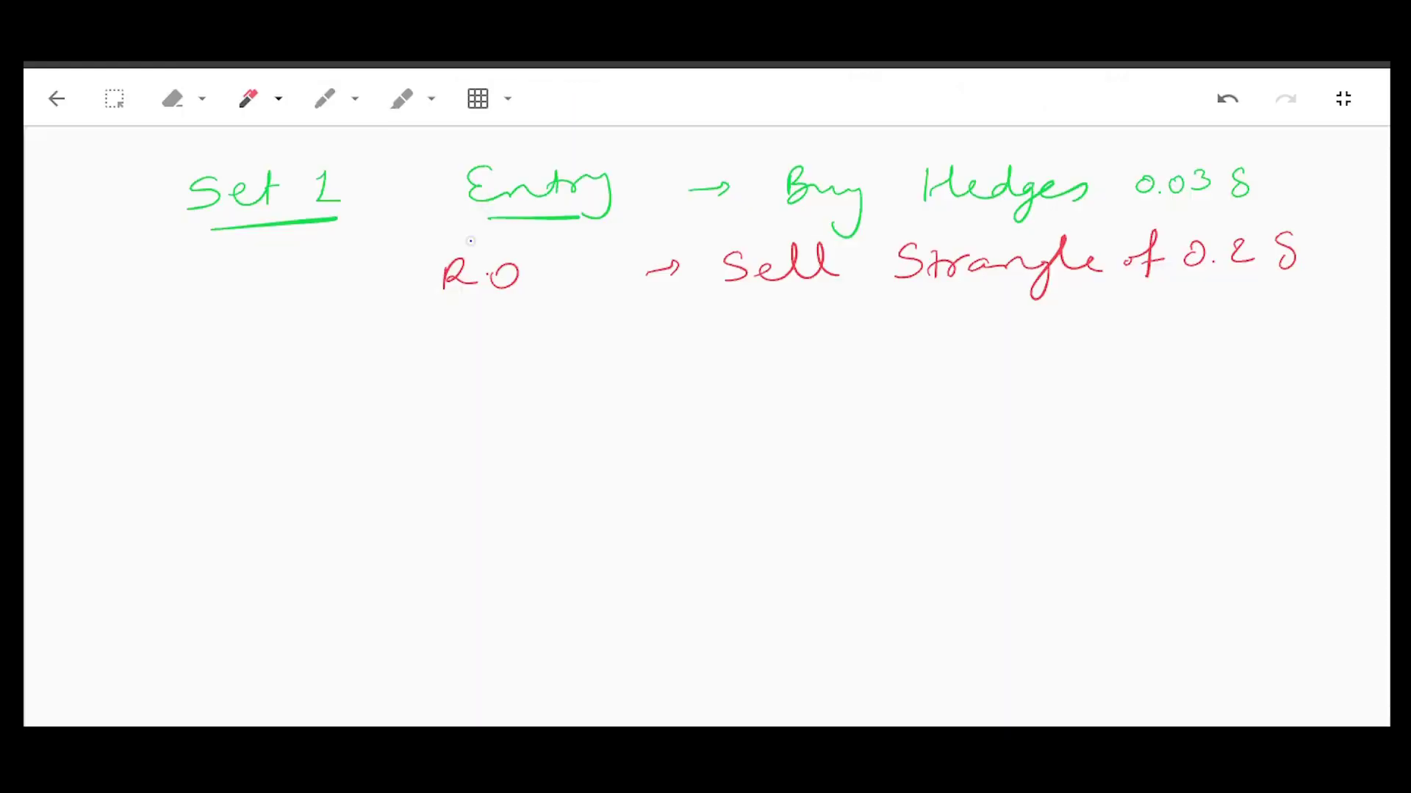
# Switch to the whiteboard and mark the Entry and R.O lines to emphasise buying hedges and selling the strangle
pyautogui.moveTo(357, 253)
pyautogui.mouseDown()
pyautogui.moveTo(441, 210)
pyautogui.moveTo(446, 235)
pyautogui.mouseUp()
pyautogui.moveTo(948, 222); pyautogui.dragTo(1056, 223)
pyautogui.moveTo(367, 306); pyautogui.dragTo(514, 290)
pyautogui.moveTo(744, 300); pyautogui.dragTo(850, 293)
pyautogui.moveTo(945, 292); pyautogui.dragTo(1239, 294)
pyautogui.moveTo(1315, 239); pyautogui.dragTo(1290, 281)
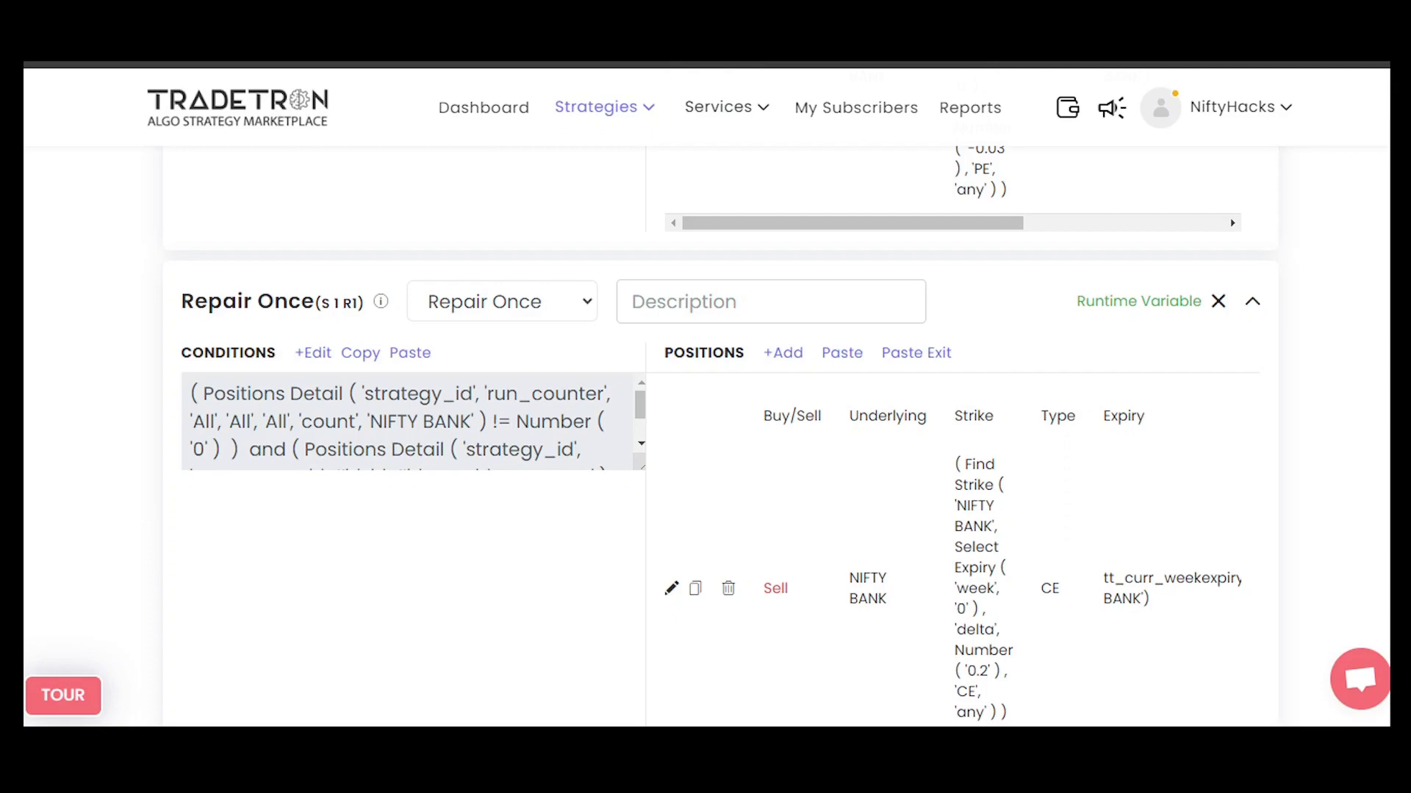
# Open Repair Once's runtime variables and look through the list of names and formulas
pyautogui.click(1138, 301)
pyautogui.scroll(-4, 720, 397)
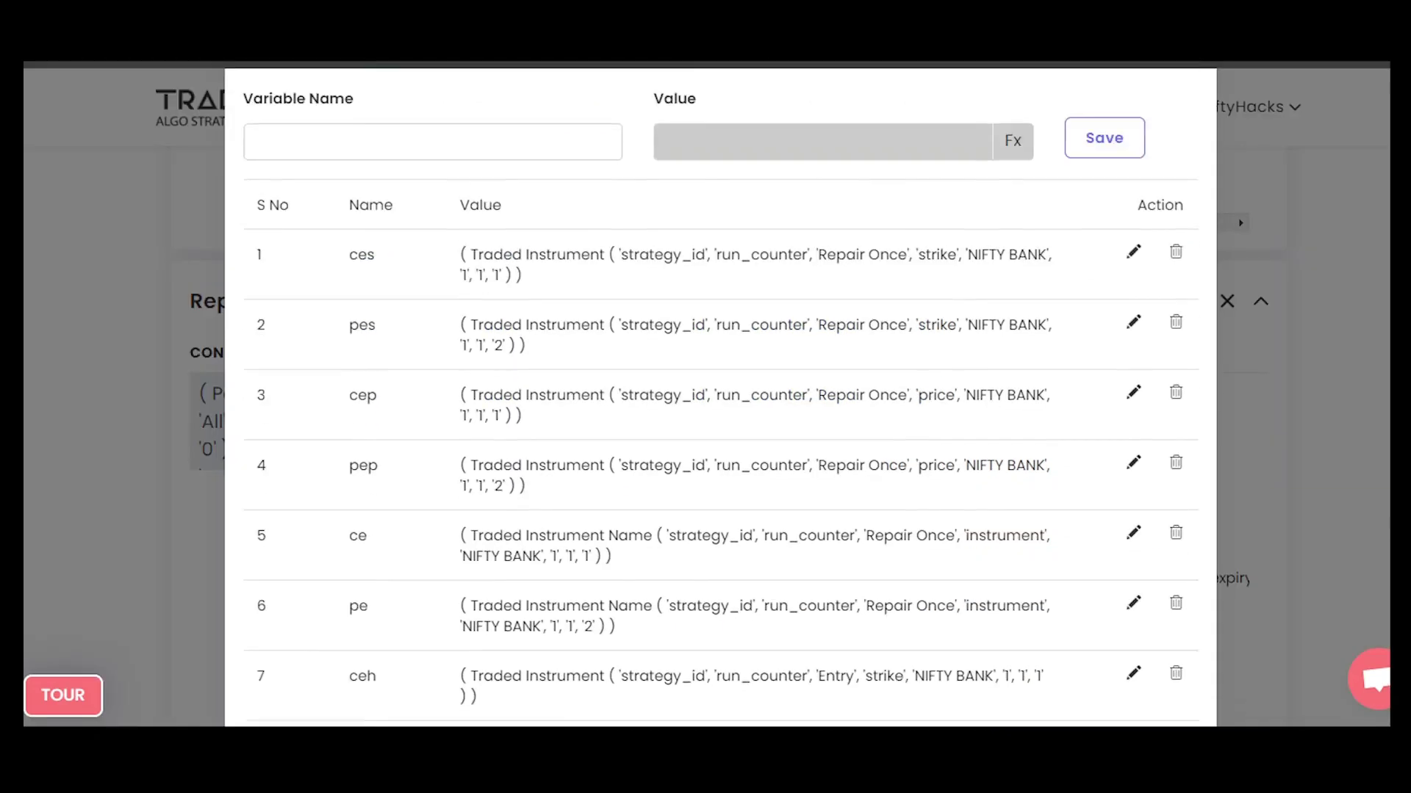
pyautogui.scroll(4, 720, 397)
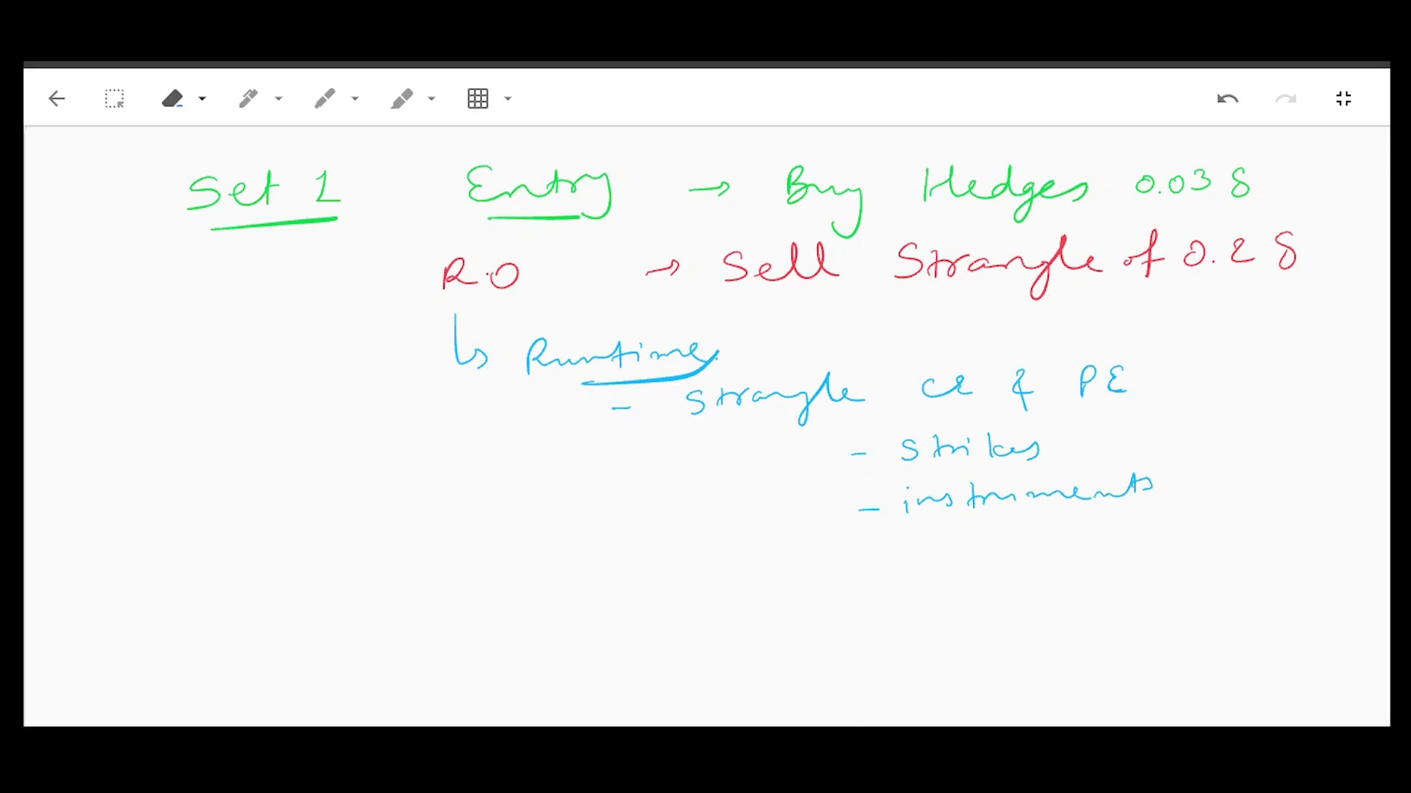
# Handwrite "Entry Price" as a dashed item below "instruments" in the whiteboard's Runtime list
pyautogui.moveTo(867, 555); pyautogui.dragTo(880, 554)
pyautogui.moveTo(927, 528); pyautogui.dragTo(1000, 543)
pyautogui.moveTo(1045, 549); pyautogui.dragTo(1129, 540)
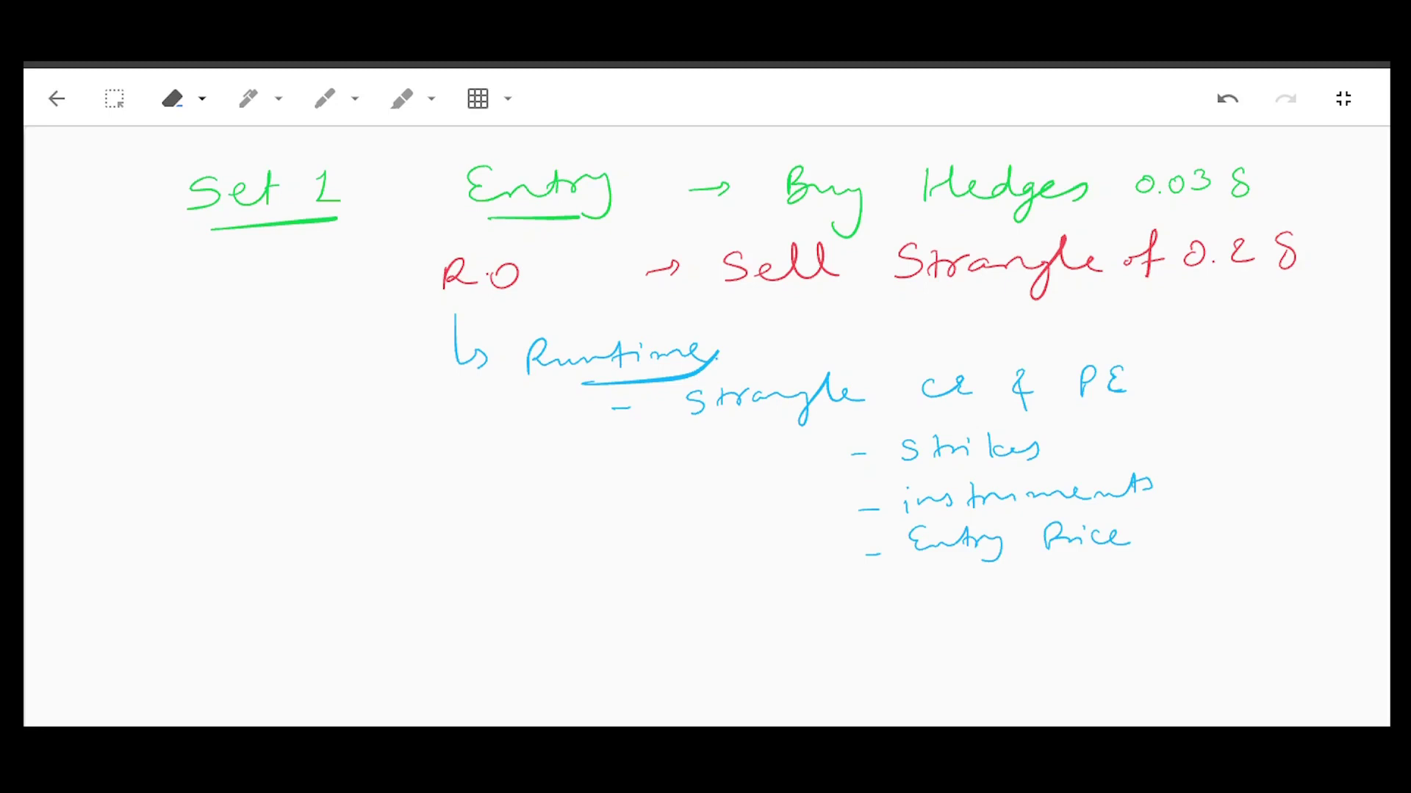
# Draw an arrow from Set 1 to R.O and handwrite "Hedge leg strikes" below Entry Price
pyautogui.moveTo(297, 236)
pyautogui.mouseDown()
pyautogui.moveTo(361, 284)
pyautogui.moveTo(433, 284)
pyautogui.mouseUp()
pyautogui.moveTo(413, 272); pyautogui.dragTo(426, 295)
pyautogui.moveTo(918, 584); pyautogui.dragTo(1032, 587)
pyautogui.moveTo(1062, 564); pyautogui.dragTo(1124, 591)
pyautogui.moveTo(1153, 581); pyautogui.dragTo(1264, 574)
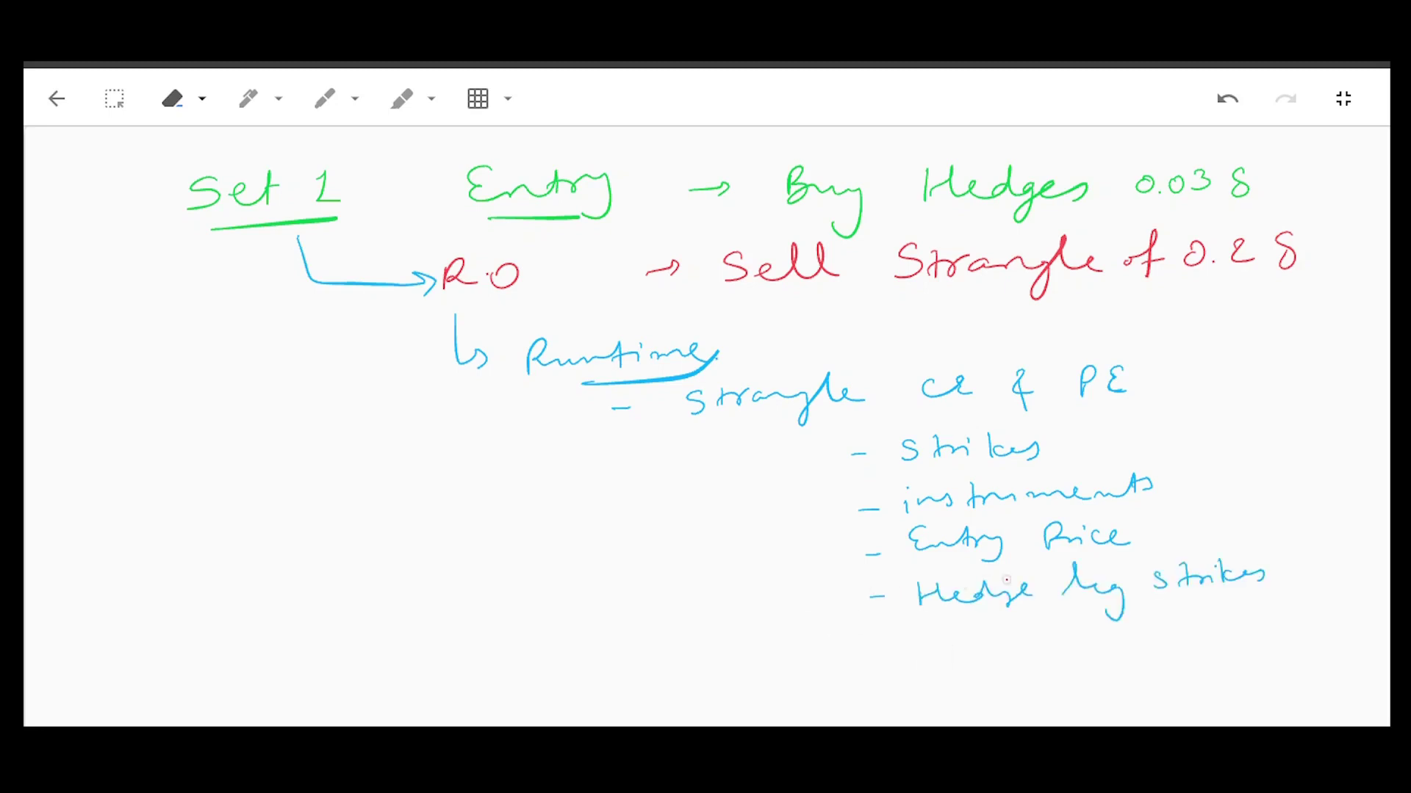
# Bracket the runtime items from strikes to Hedge leg strikes and add emphasis strokes beside them and near R.O
pyautogui.moveTo(816, 456)
pyautogui.mouseDown()
pyautogui.moveTo(753, 503)
pyautogui.moveTo(841, 597)
pyautogui.mouseUp()
pyautogui.moveTo(800, 439); pyautogui.dragTo(812, 475)
pyautogui.moveTo(887, 430)
pyautogui.mouseDown()
pyautogui.moveTo(952, 422)
pyautogui.moveTo(896, 482)
pyautogui.moveTo(900, 438)
pyautogui.mouseUp()
pyautogui.moveTo(904, 571)
pyautogui.mouseDown()
pyautogui.moveTo(1129, 553)
pyautogui.moveTo(1275, 610)
pyautogui.moveTo(893, 573)
pyautogui.mouseUp()
pyautogui.moveTo(683, 519); pyautogui.dragTo(765, 511)
pyautogui.moveTo(473, 229)
pyautogui.mouseDown()
pyautogui.moveTo(557, 294)
pyautogui.moveTo(426, 241)
pyautogui.mouseUp()
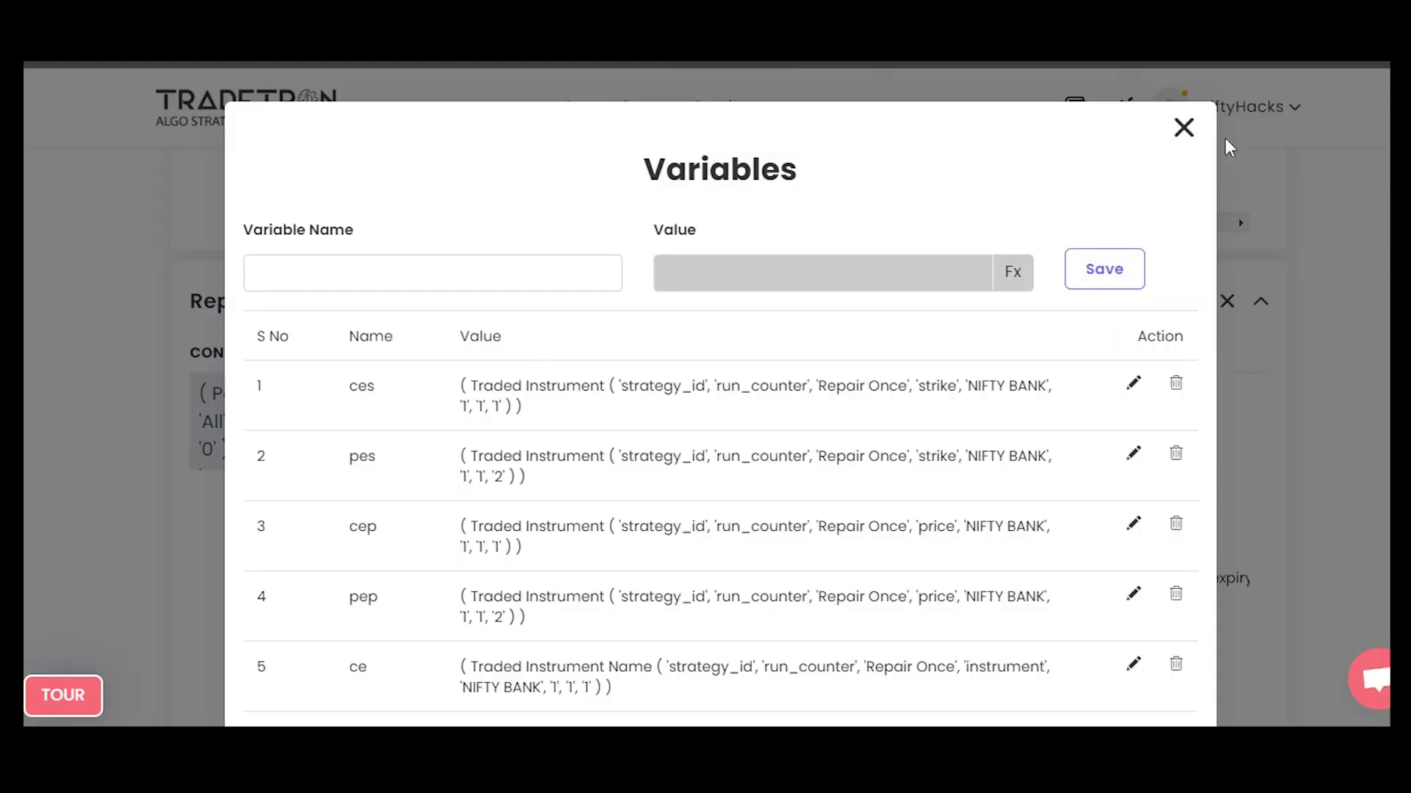
# Reopen Repair Once's runtime variables and show the Variable Name field and the empty formula builder for a new variable
pyautogui.click(1183, 127)
pyautogui.click(1114, 302)
pyautogui.click(292, 277)
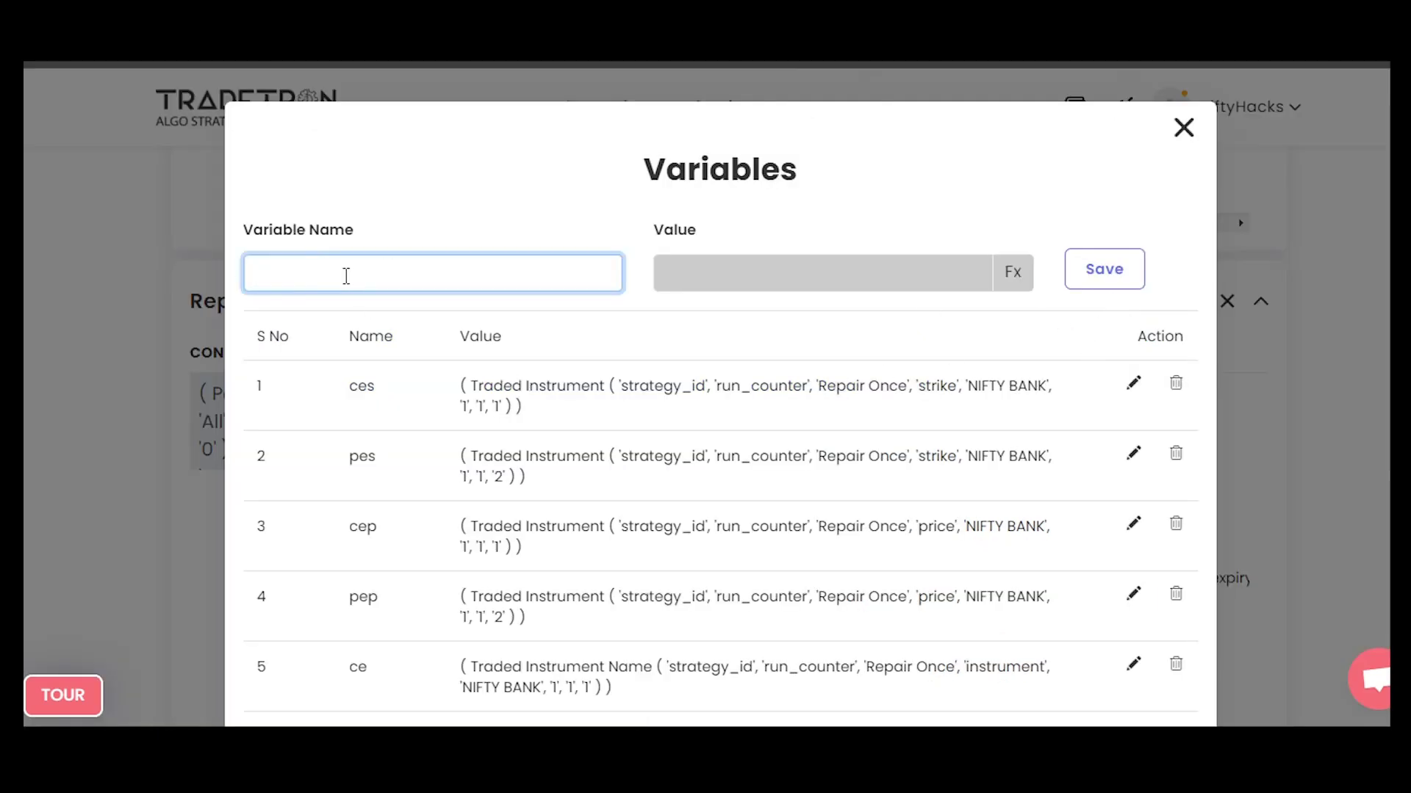
pyautogui.click(1012, 284)
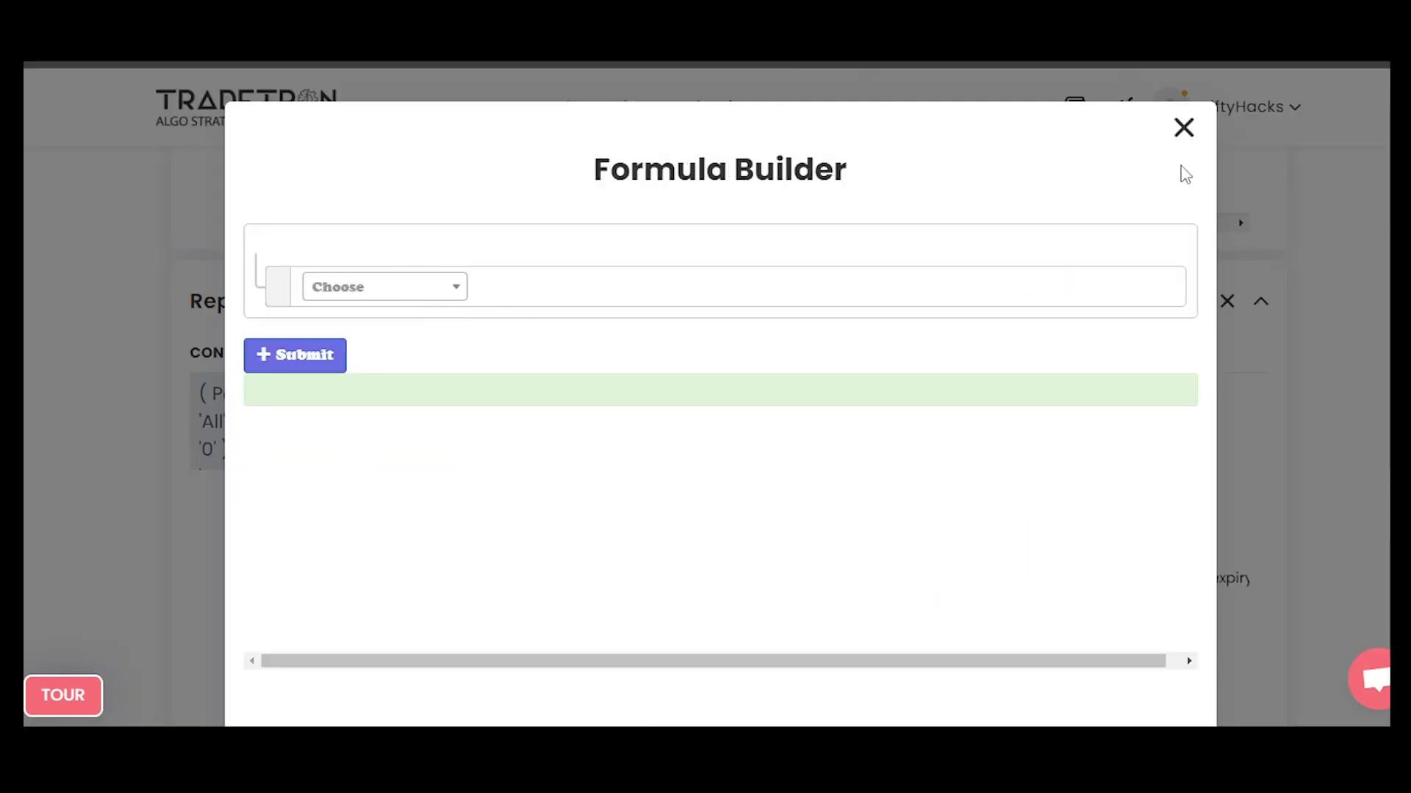
pyautogui.click(1183, 136)
# Highlight the variable names ces and pes in the Variables list
pyautogui.moveTo(377, 392); pyautogui.dragTo(352, 397)
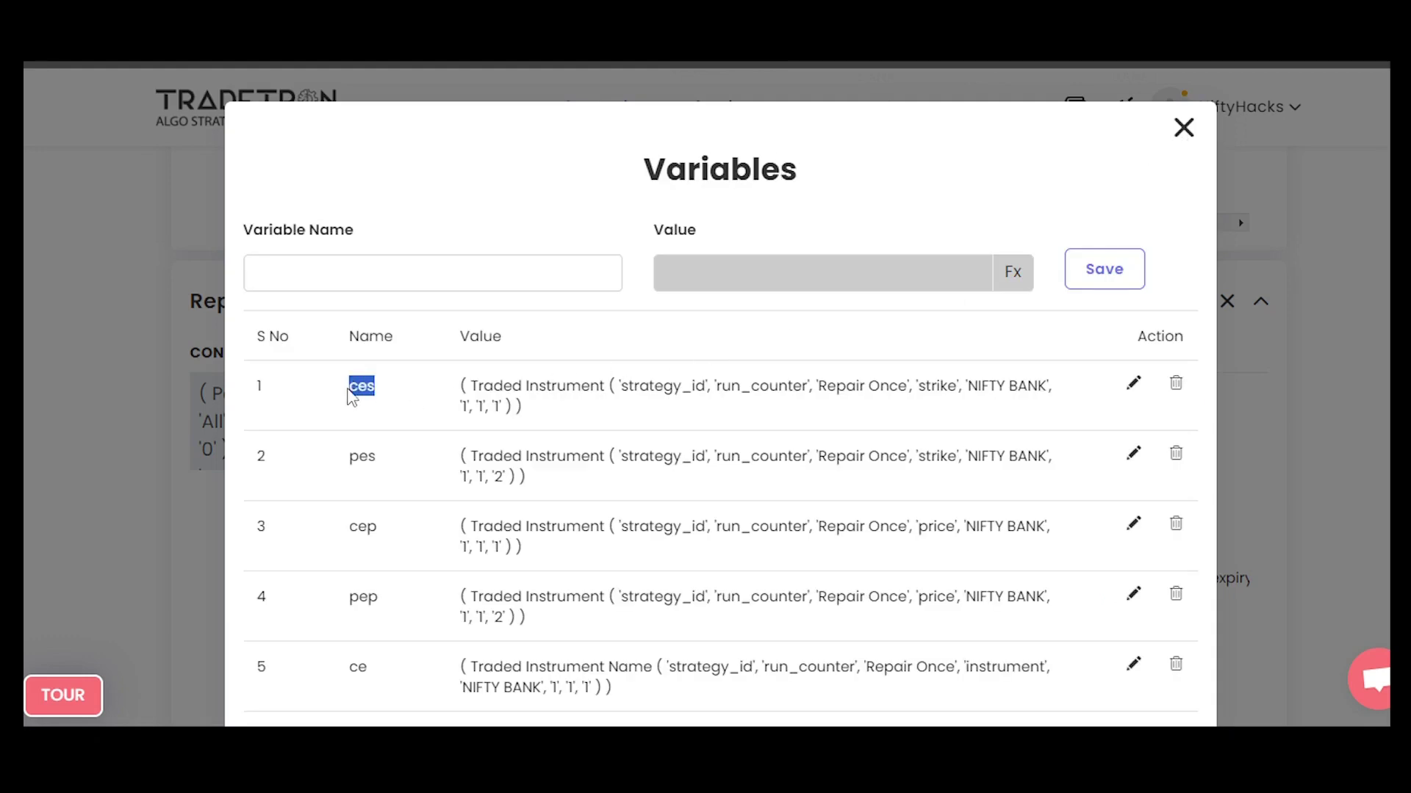
pyautogui.moveTo(377, 452); pyautogui.dragTo(336, 470)
pyautogui.click(852, 451)
# Examine the Traded Instrument keyword parameters in the ces variable's formula, including its set, condition and leg numbers
pyautogui.click(1134, 385)
pyautogui.click(1008, 273)
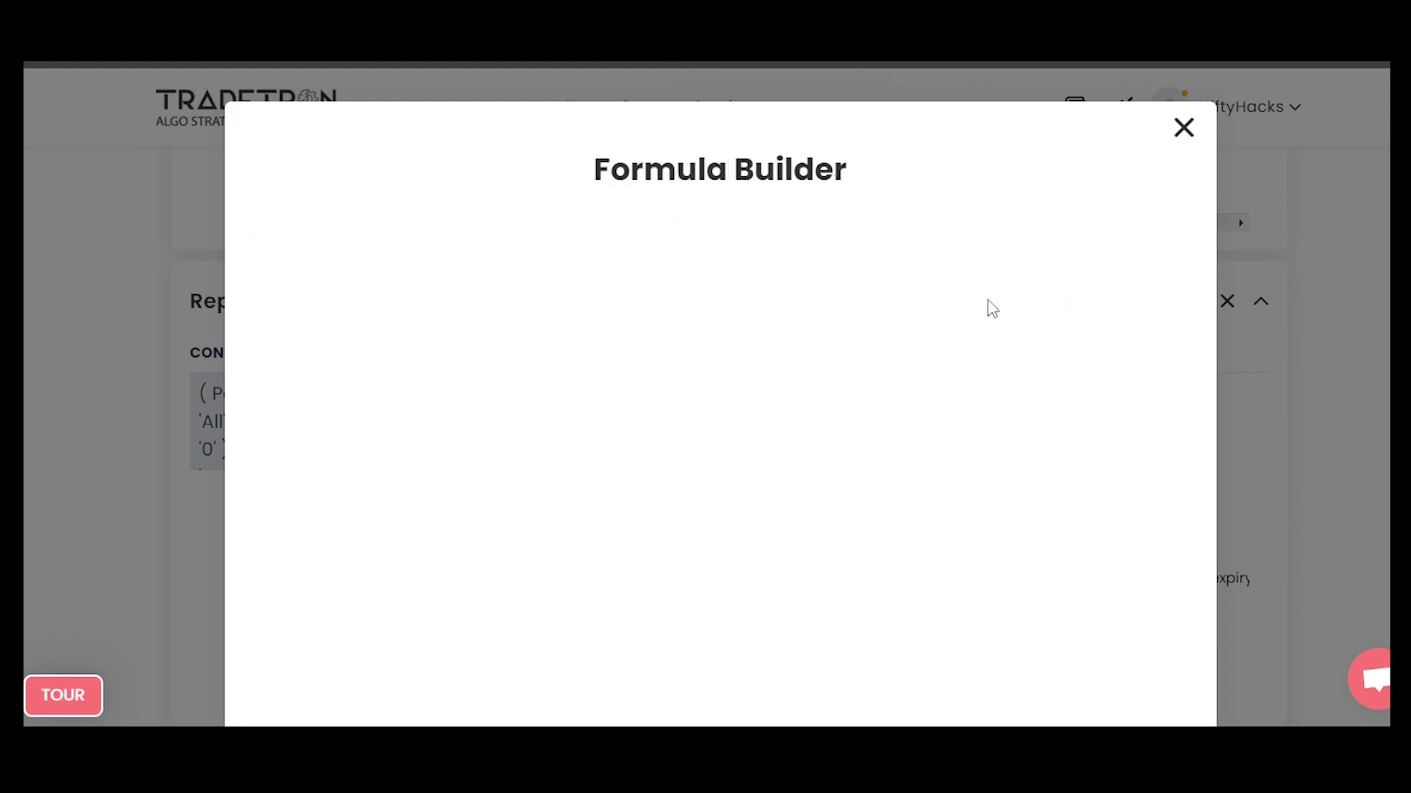
pyautogui.click(614, 315)
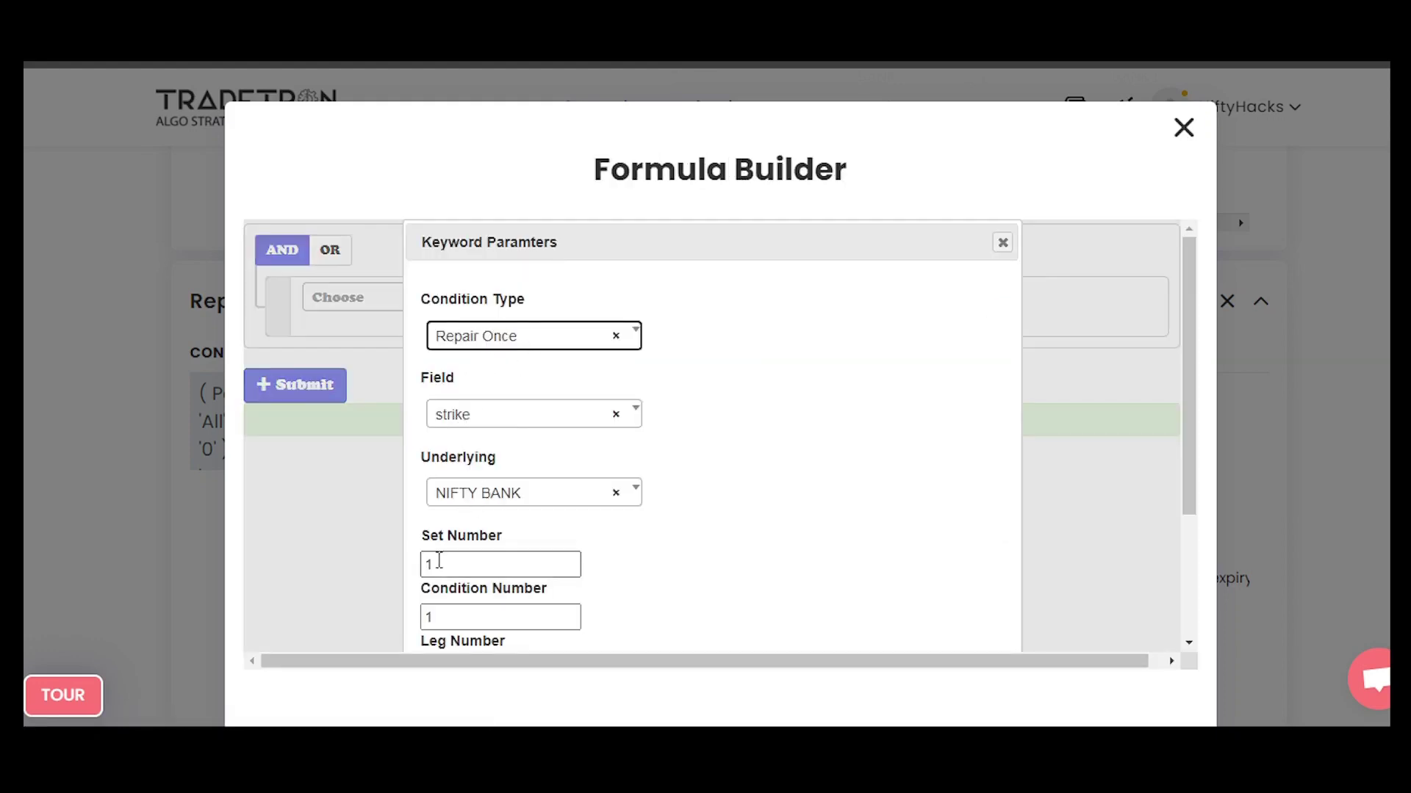
pyautogui.scroll(-2, 439, 561)
pyautogui.scroll(2, 909, 504)
pyautogui.click(1002, 242)
pyautogui.click(1183, 128)
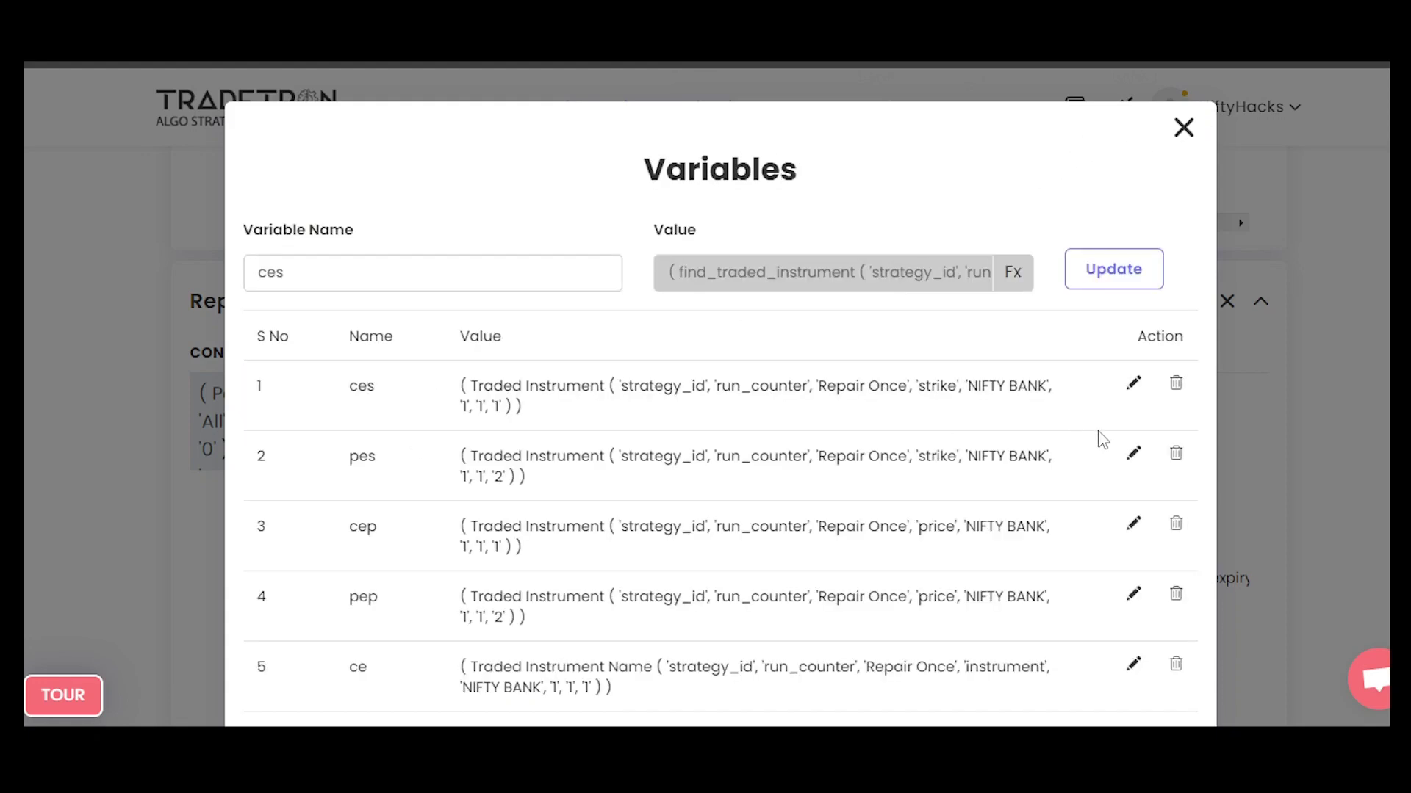
# Examine the Traded Instrument parameters in the pes variable's formula through to the Leg Number, leaving them unedited
pyautogui.click(1132, 452)
pyautogui.click(377, 268)
pyautogui.click(1012, 273)
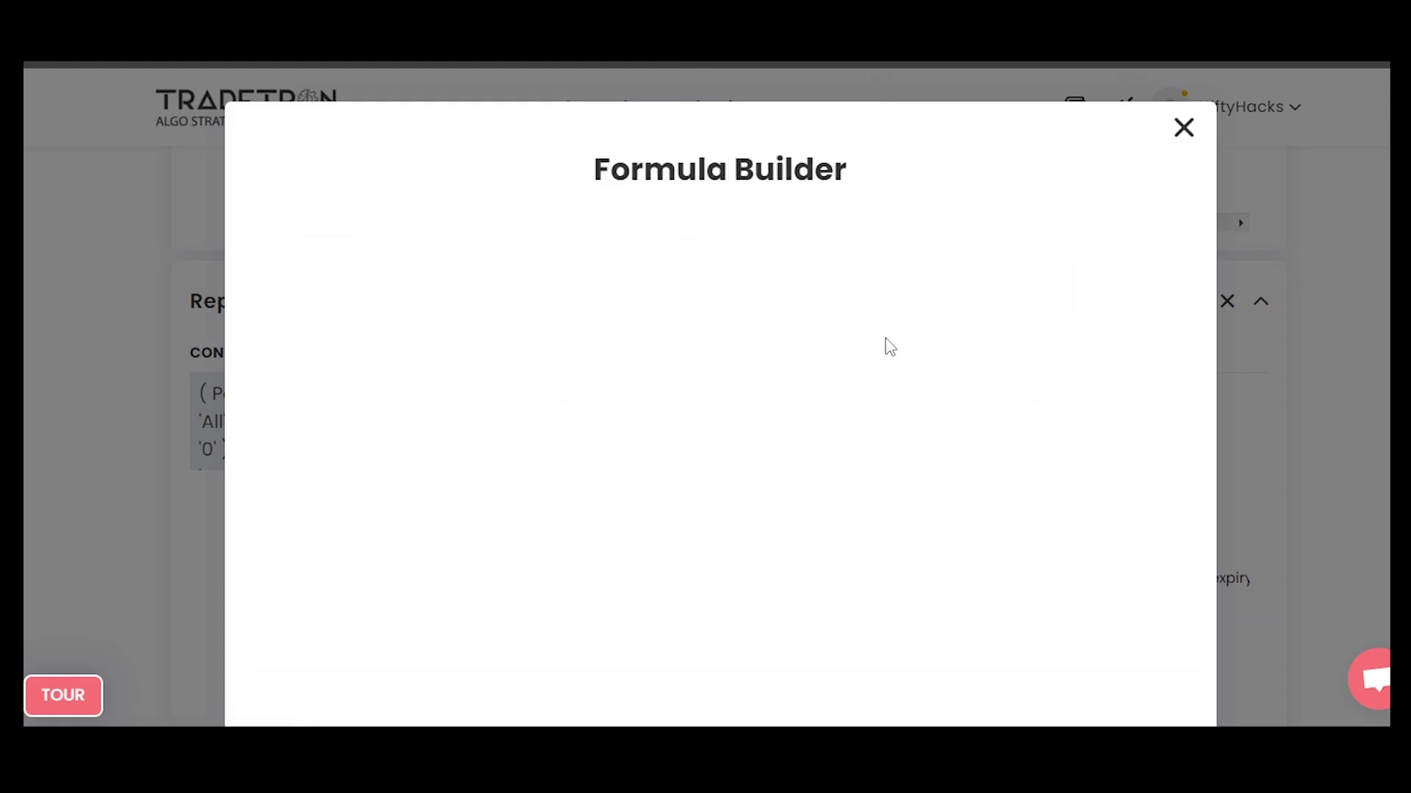
pyautogui.click(622, 308)
pyautogui.scroll(-2, 551, 519)
pyautogui.scroll(2, 445, 510)
pyautogui.scroll(-2, 905, 422)
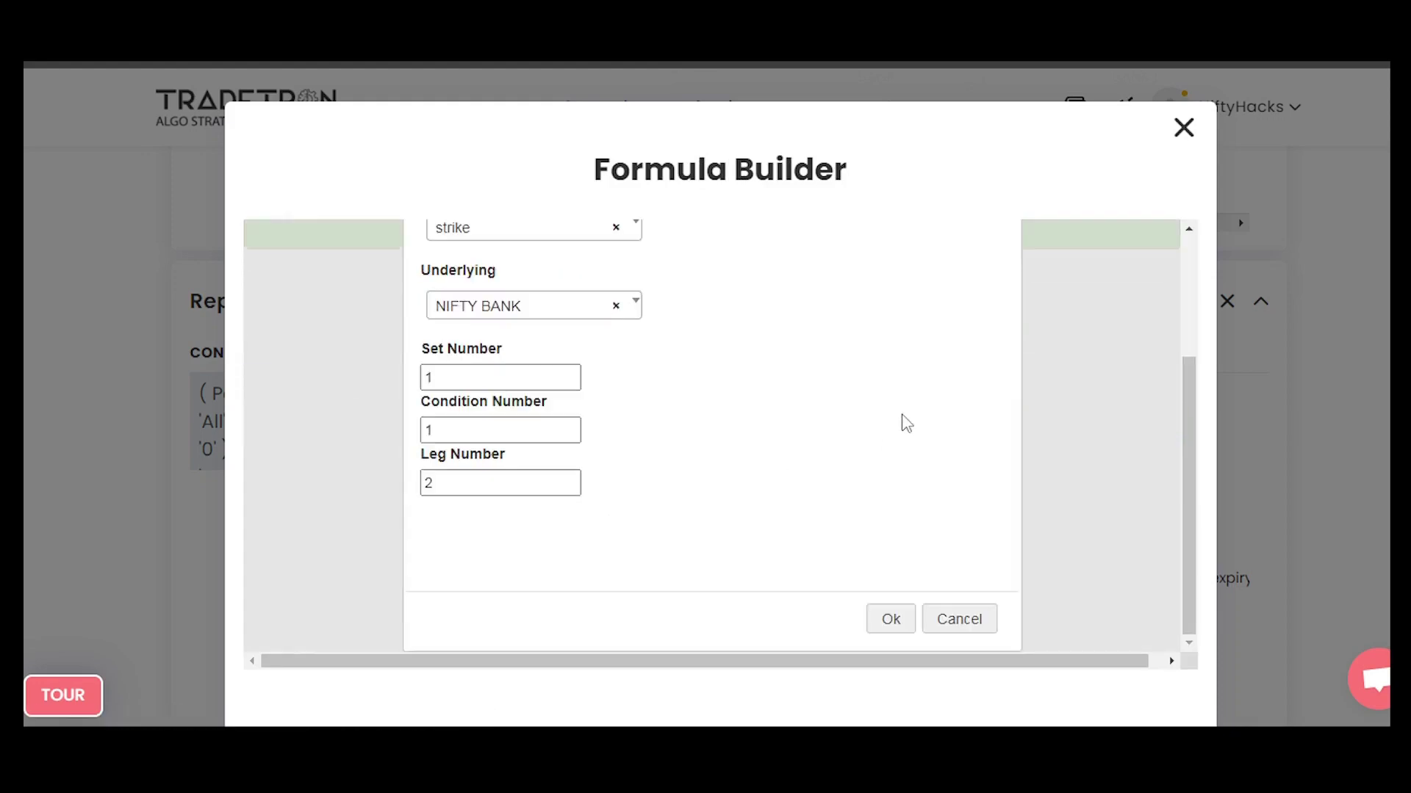
pyautogui.click(957, 621)
pyautogui.click(1184, 129)
# Highlight the variable name cep and inspect the Traded Instrument keyword parameters in its formula
pyautogui.moveTo(393, 526); pyautogui.dragTo(344, 529)
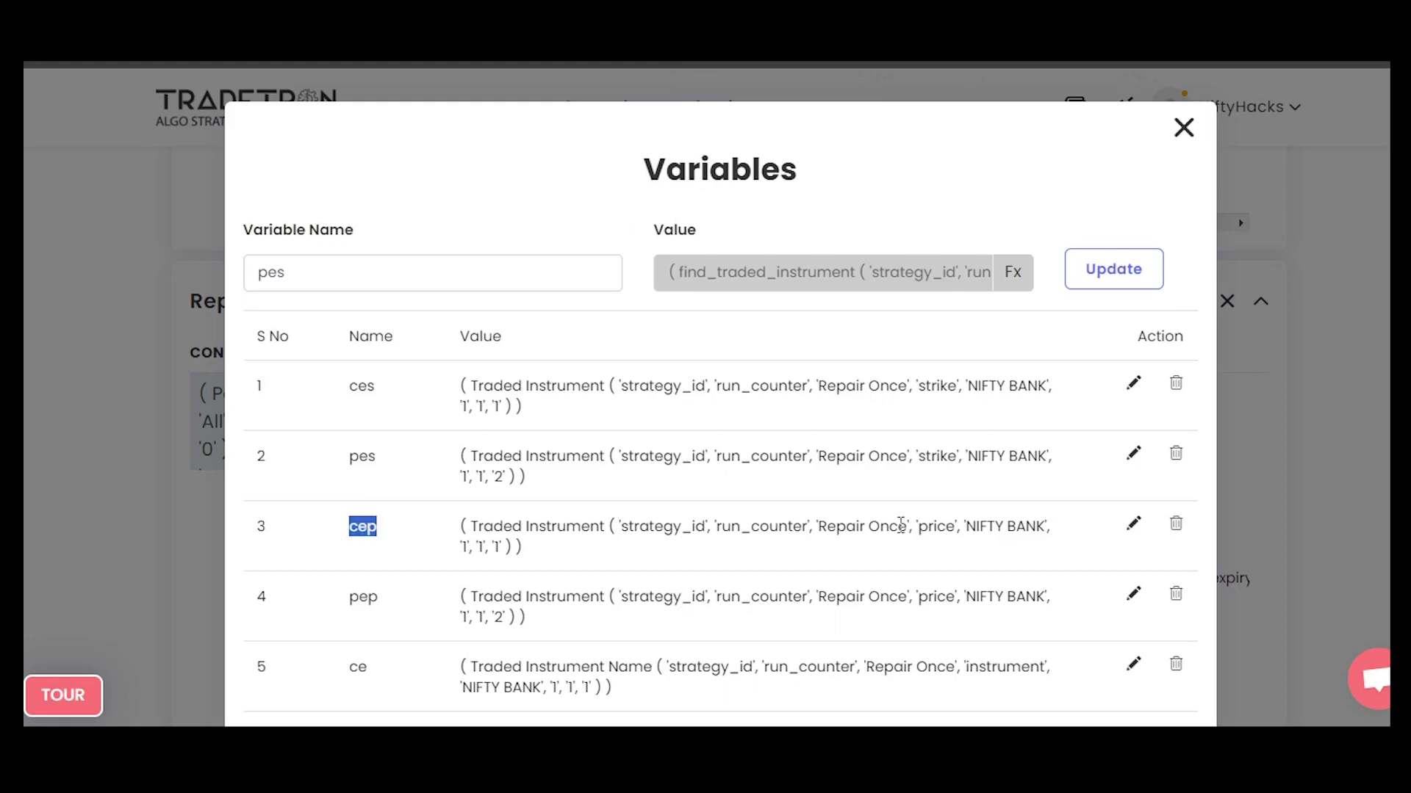
pyautogui.click(1133, 523)
pyautogui.click(1013, 273)
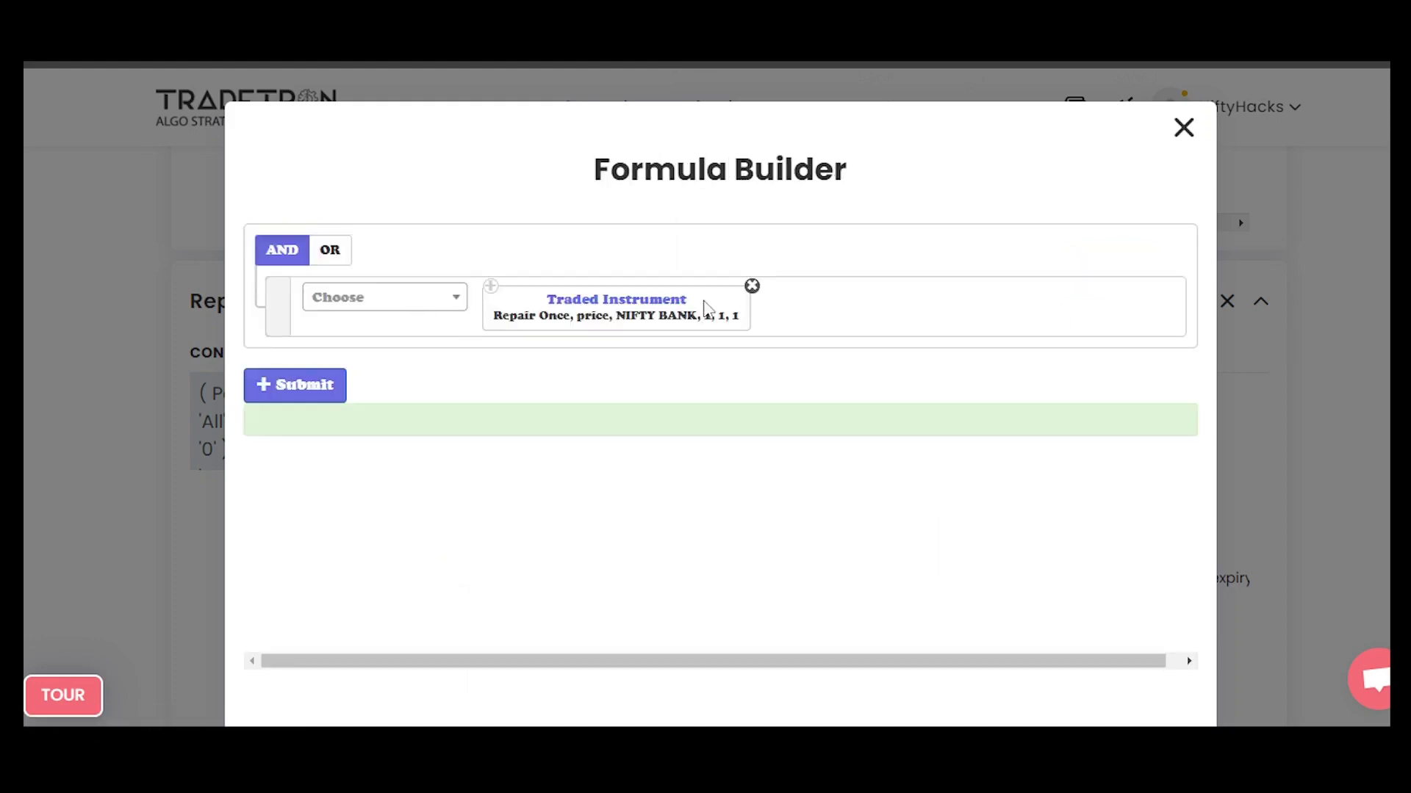
pyautogui.click(582, 316)
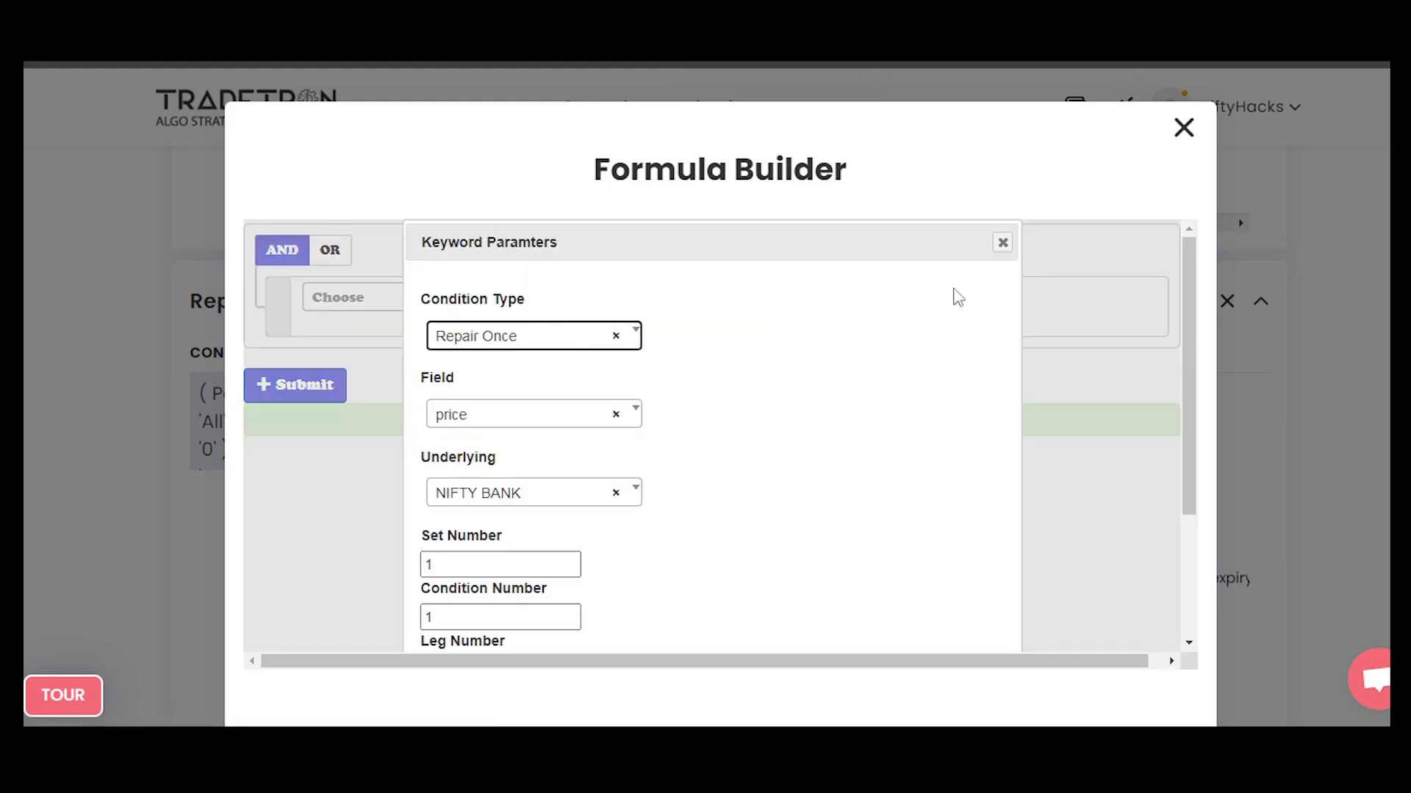
pyautogui.click(1003, 242)
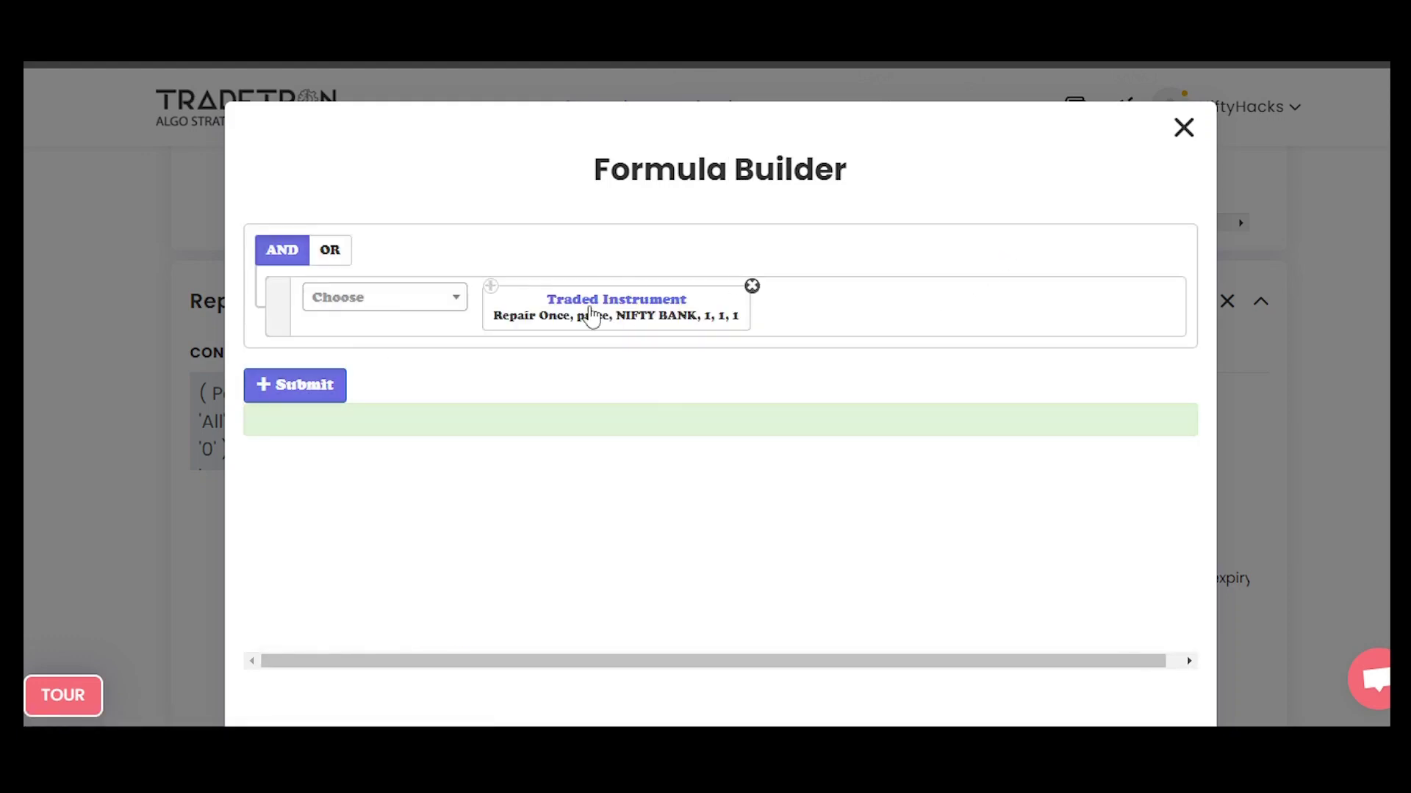
pyautogui.click(1182, 129)
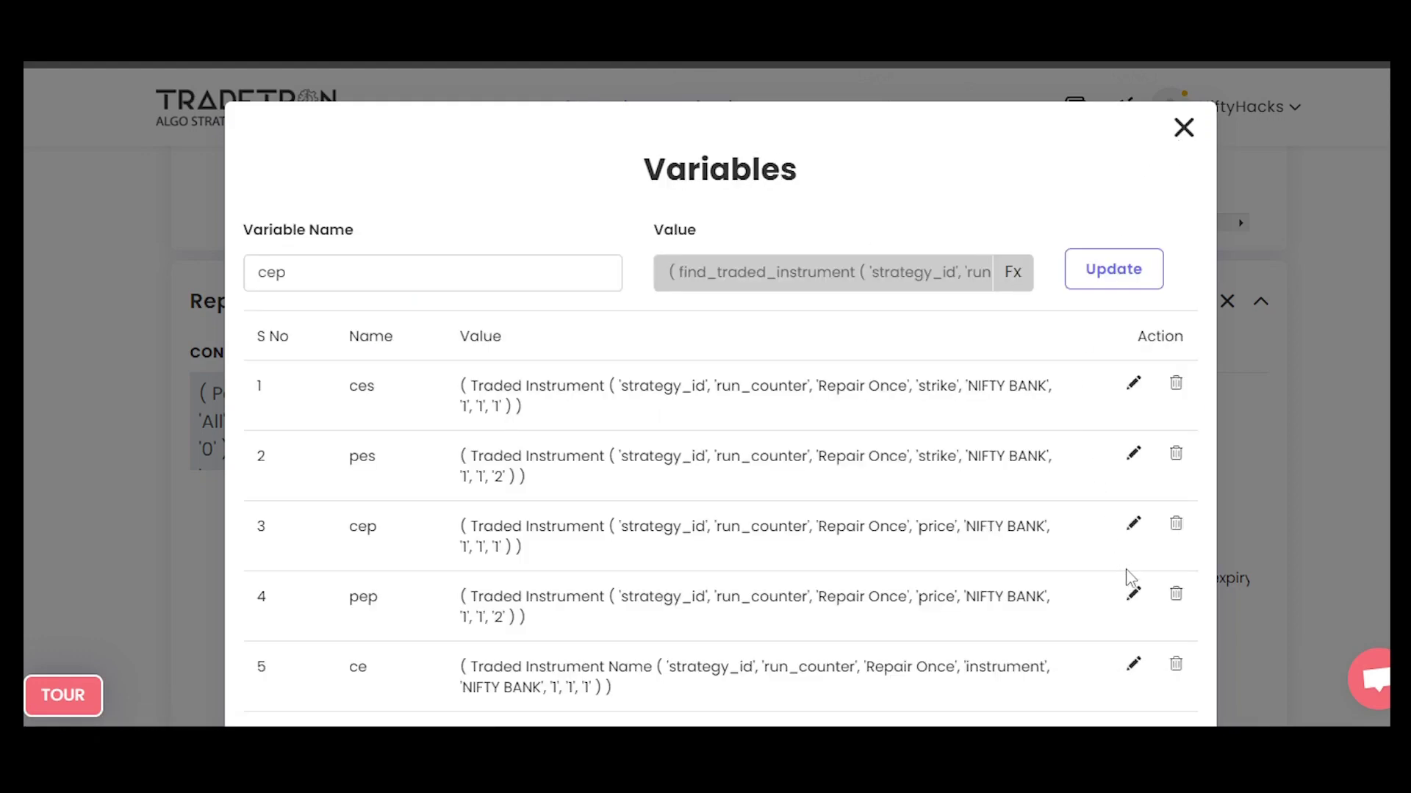
# Point out the ce and pe variables and inspect the Traded Instrument Name parameters in ce's formula
pyautogui.scroll(-3, 1127, 595)
pyautogui.moveTo(461, 460); pyautogui.dragTo(711, 461)
pyautogui.click(366, 529)
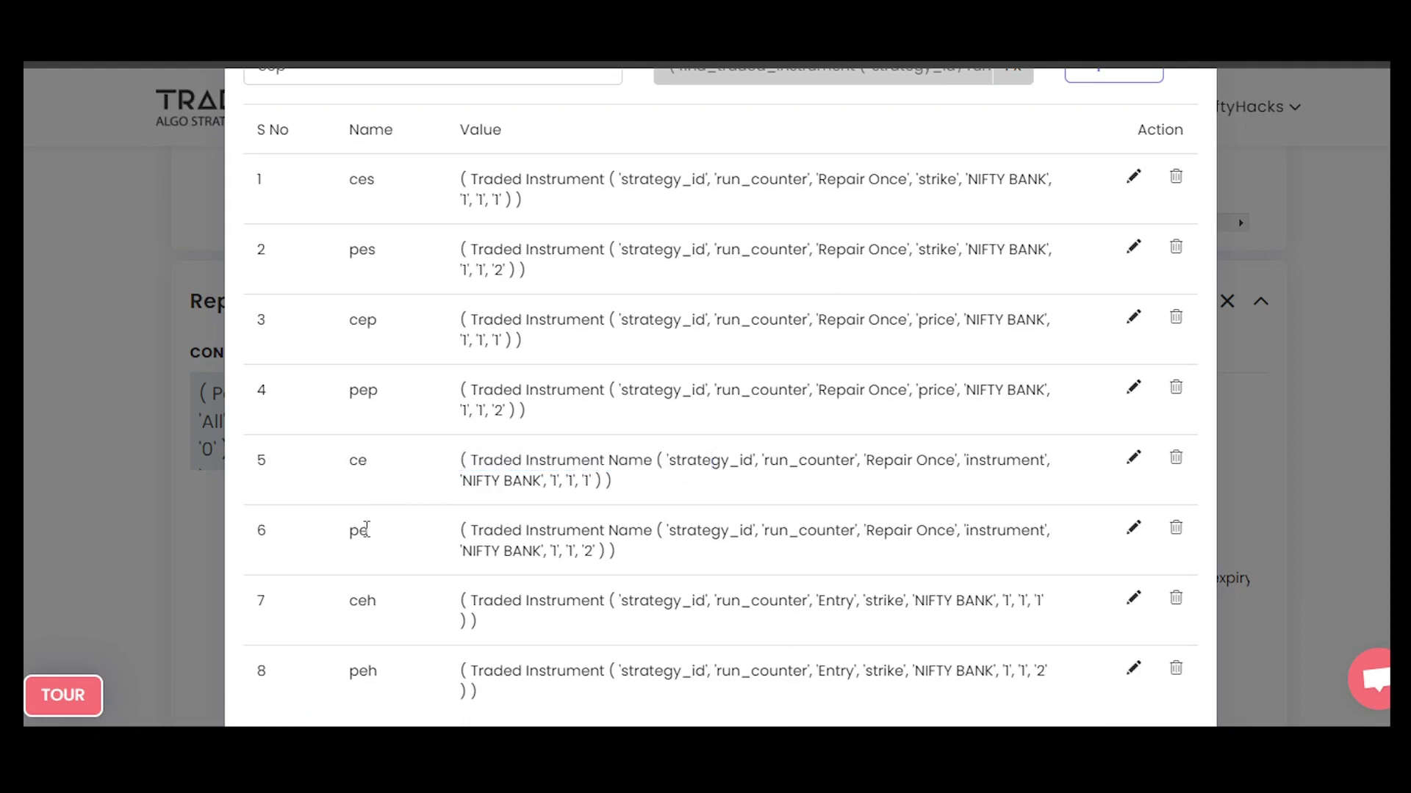
pyautogui.click(1133, 458)
pyautogui.click(1013, 180)
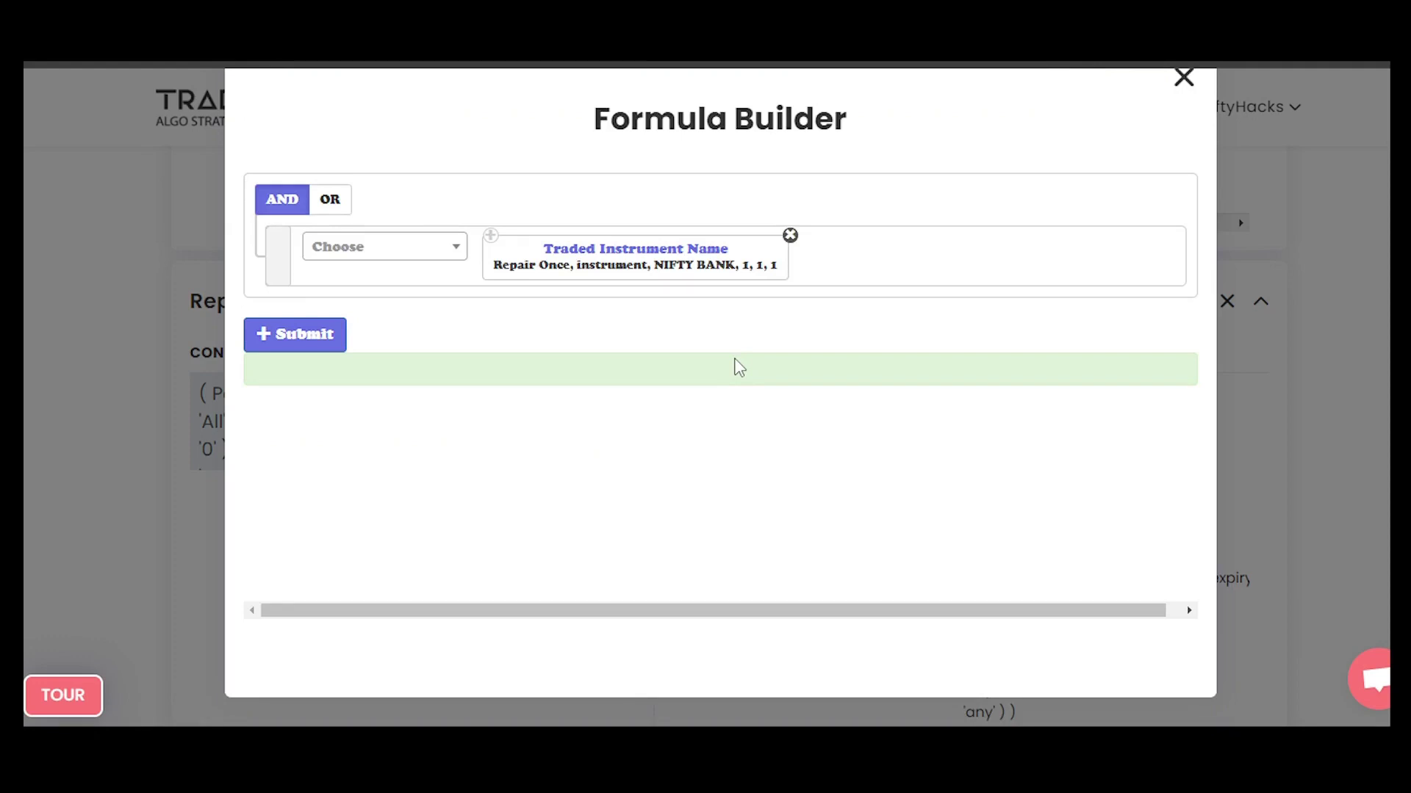
pyautogui.click(609, 265)
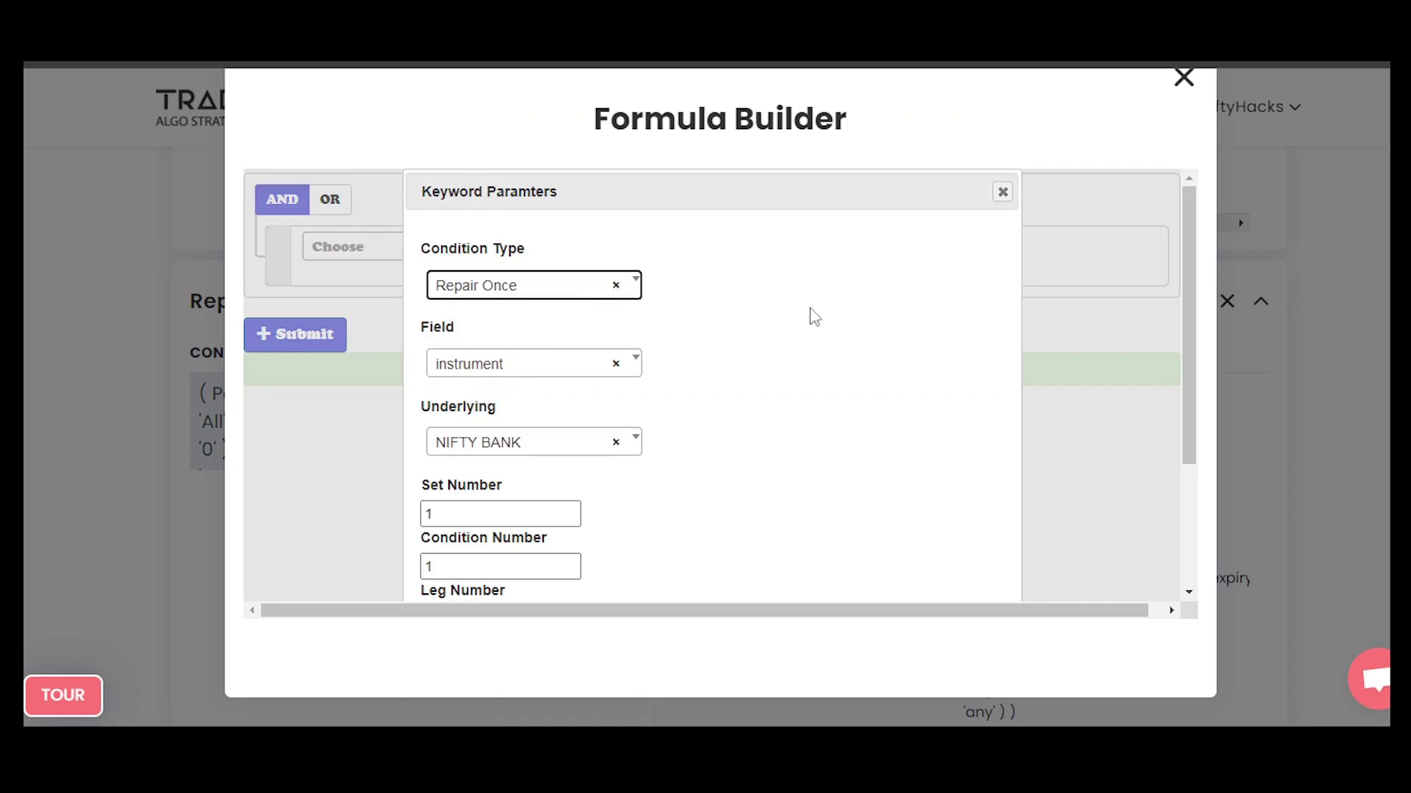
pyautogui.click(1004, 192)
pyautogui.scroll(1, 1027, 277)
pyautogui.click(1179, 129)
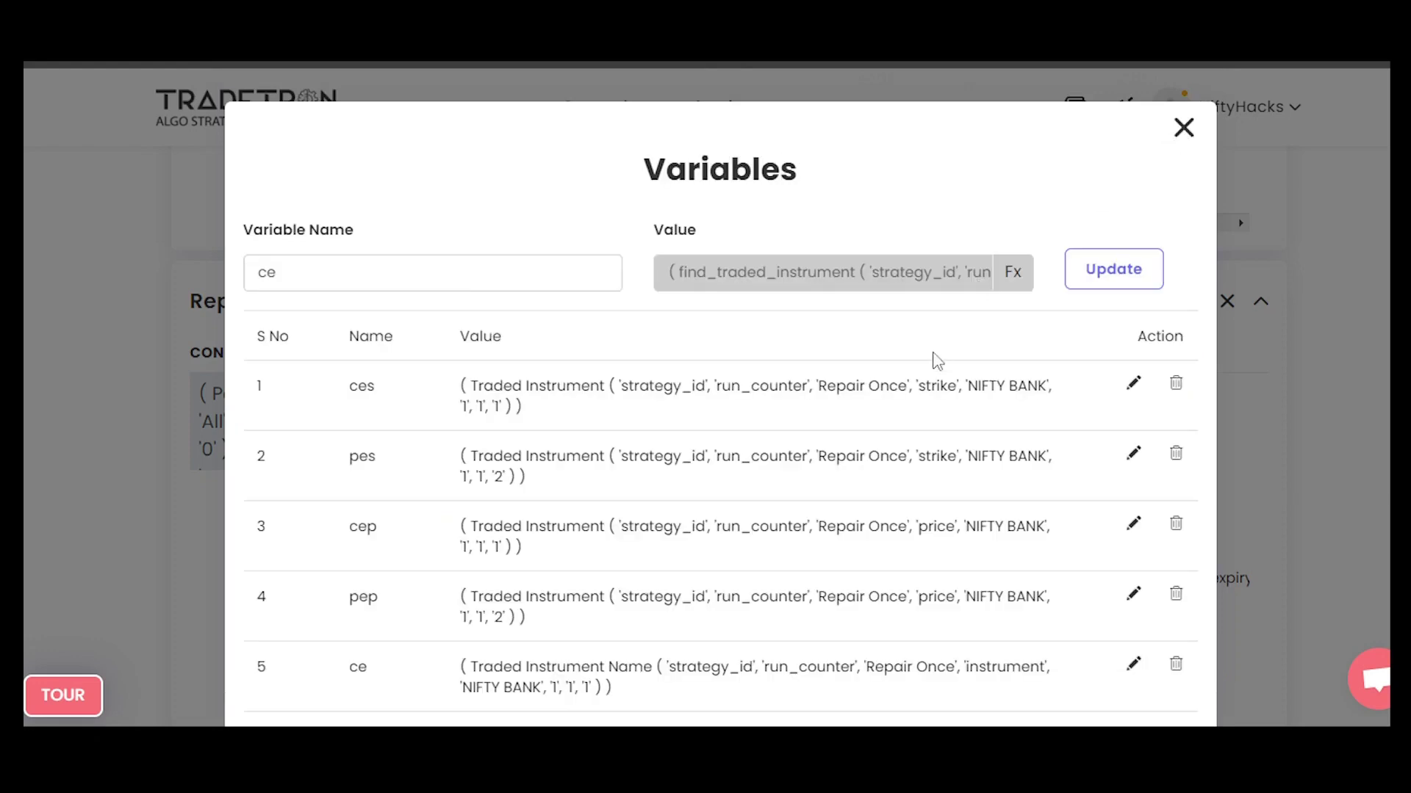
# Highlight part of the ce variable's formula and the variable names ceh and peh in the list
pyautogui.scroll(-4, 794, 492)
pyautogui.moveTo(504, 462); pyautogui.dragTo(661, 466)
pyautogui.click(661, 466)
pyautogui.doubleClick(356, 519)
pyautogui.doubleClick(362, 579)
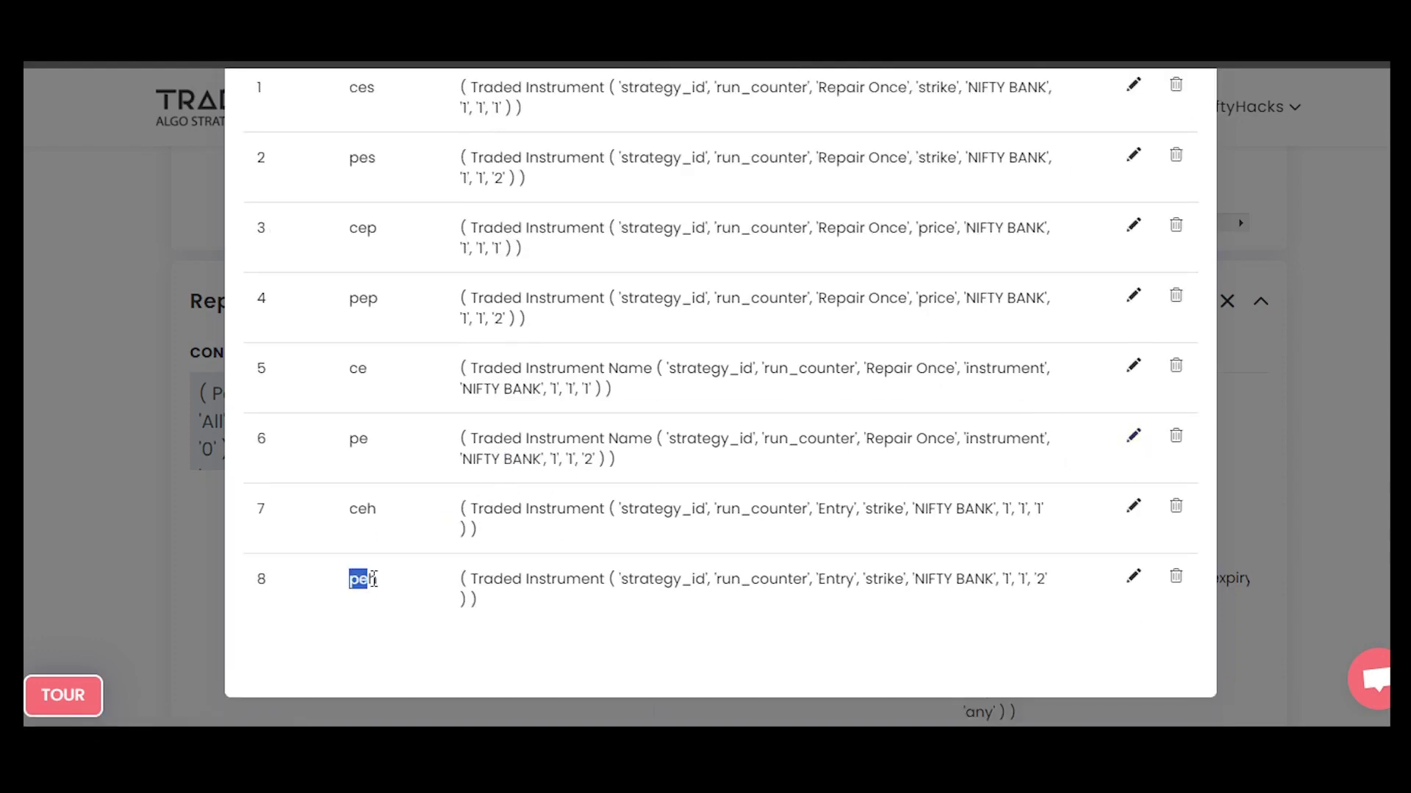
pyautogui.click(373, 575)
# Highlight the ceh variable and inspect its Traded Instrument keyword parameters, from Condition Type down to Leg Number
pyautogui.moveTo(367, 508); pyautogui.dragTo(382, 510)
pyautogui.click(1133, 507)
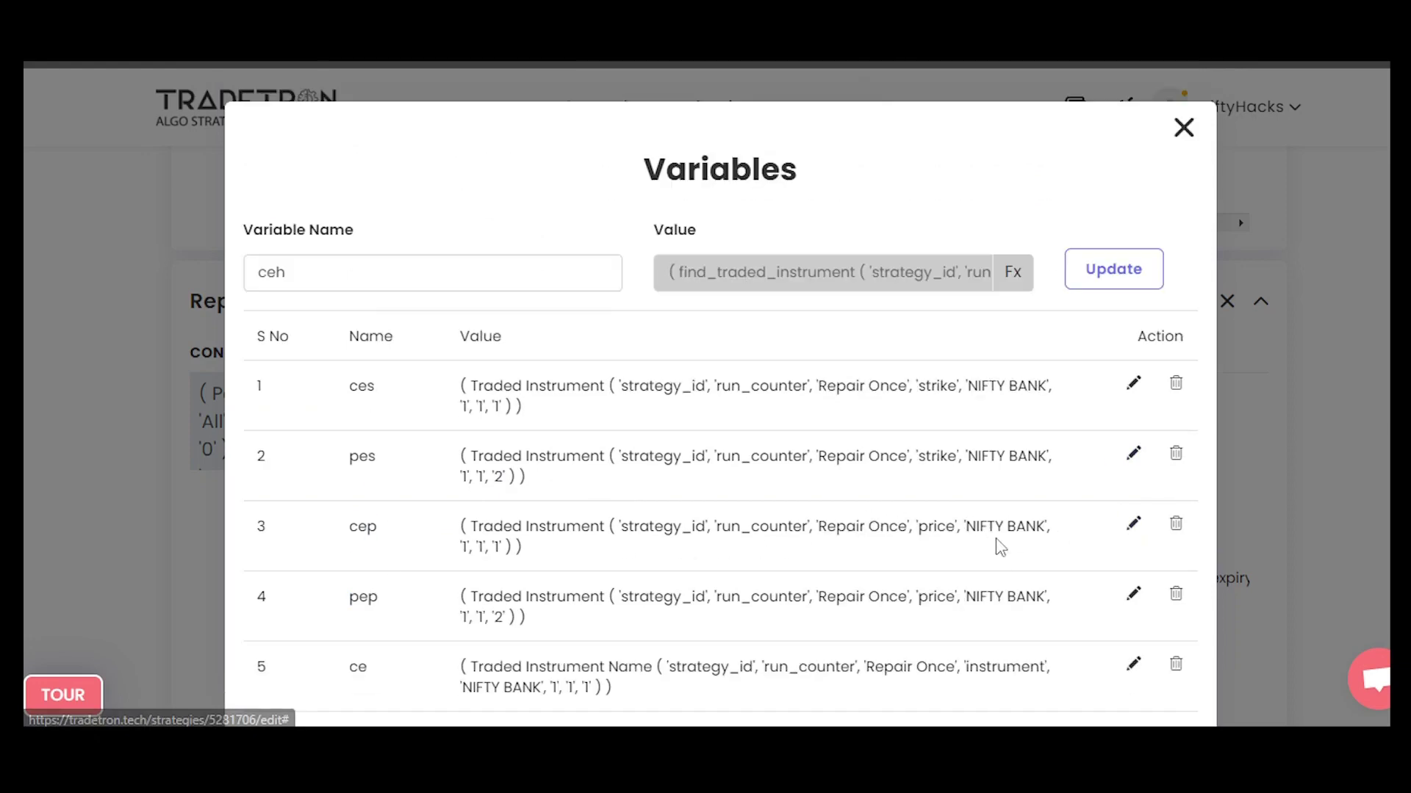
pyautogui.click(1012, 278)
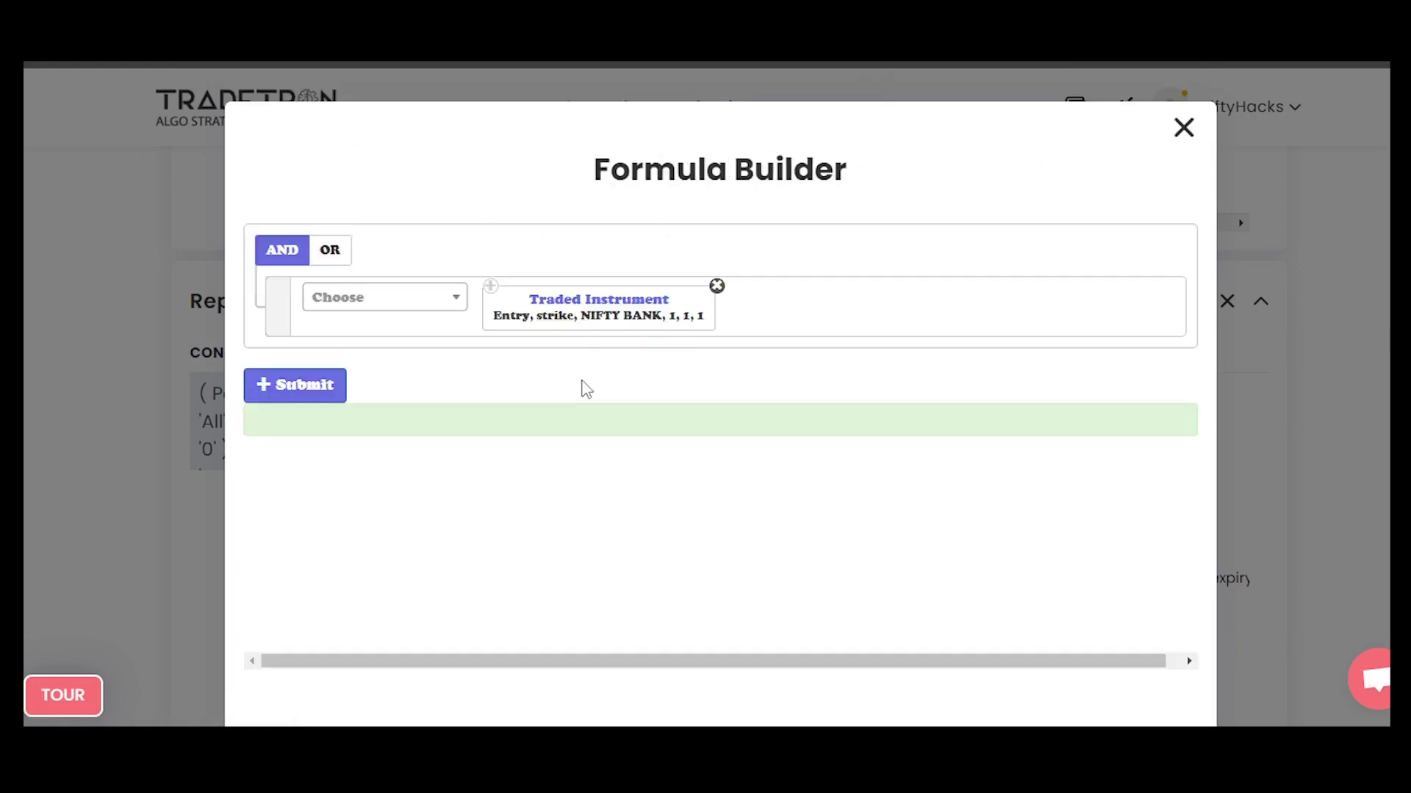
pyautogui.click(570, 317)
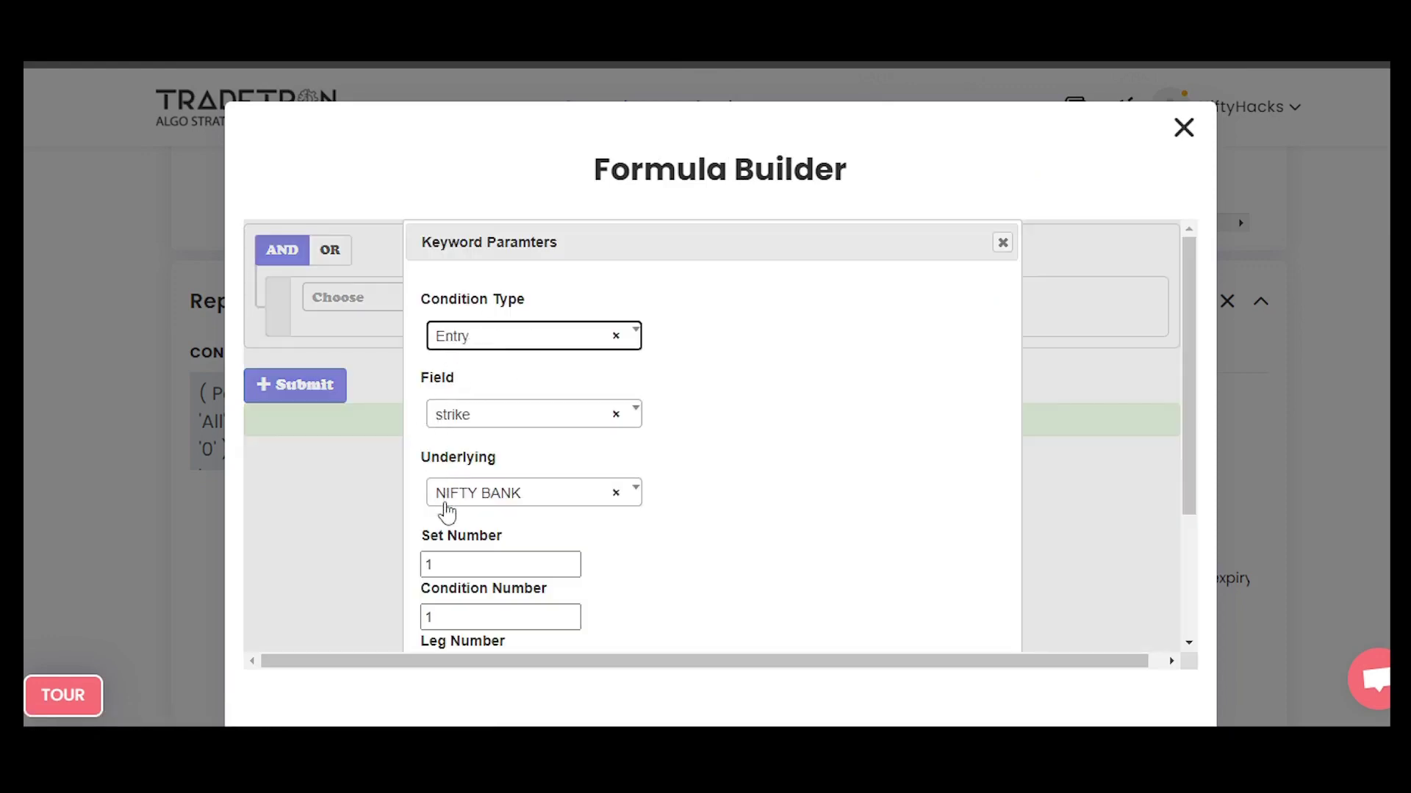
pyautogui.scroll(-3, 457, 621)
pyautogui.click(984, 624)
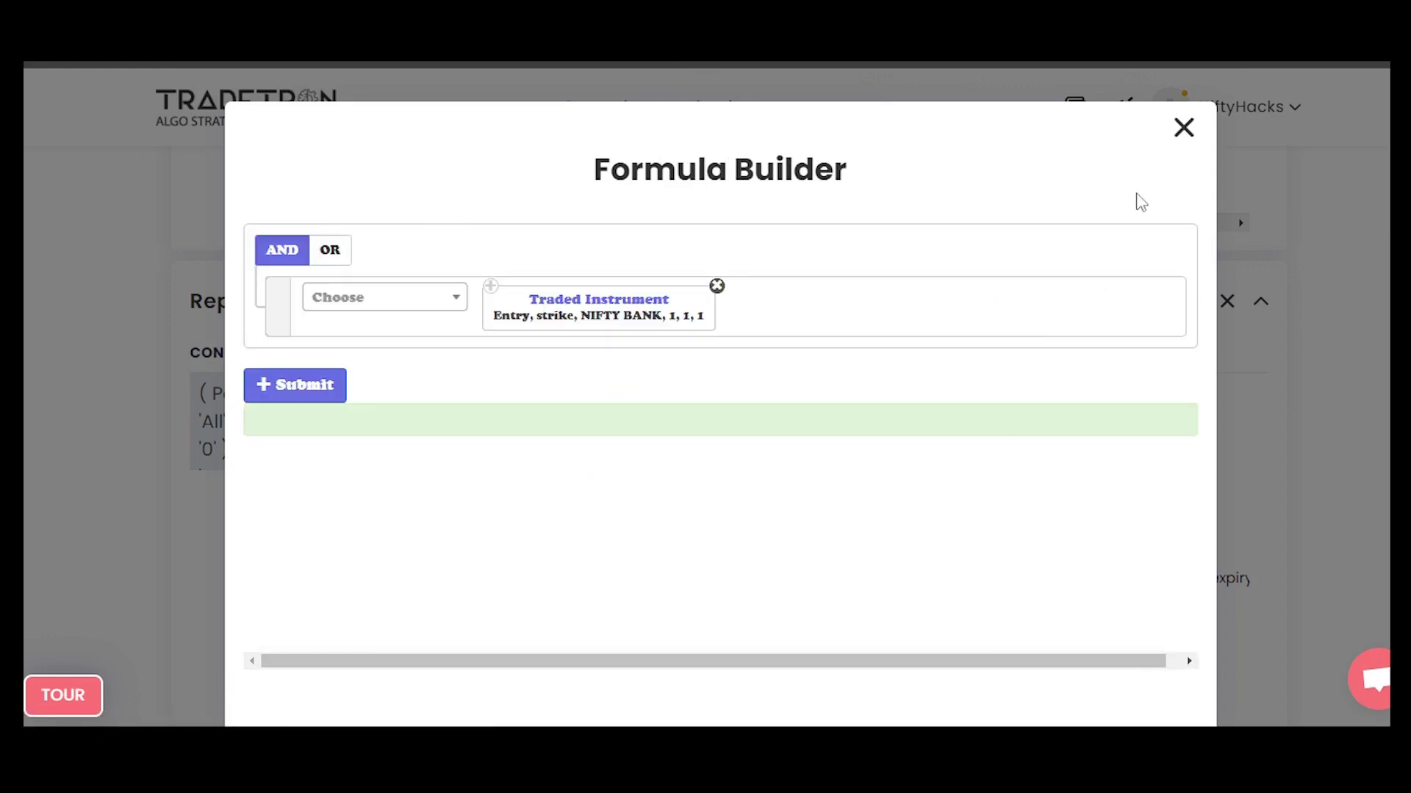
pyautogui.click(1182, 129)
# Highlight the trailing set, condition and leg numbers and the name of the peh variable, leaving the Variables list
pyautogui.scroll(-4, 862, 408)
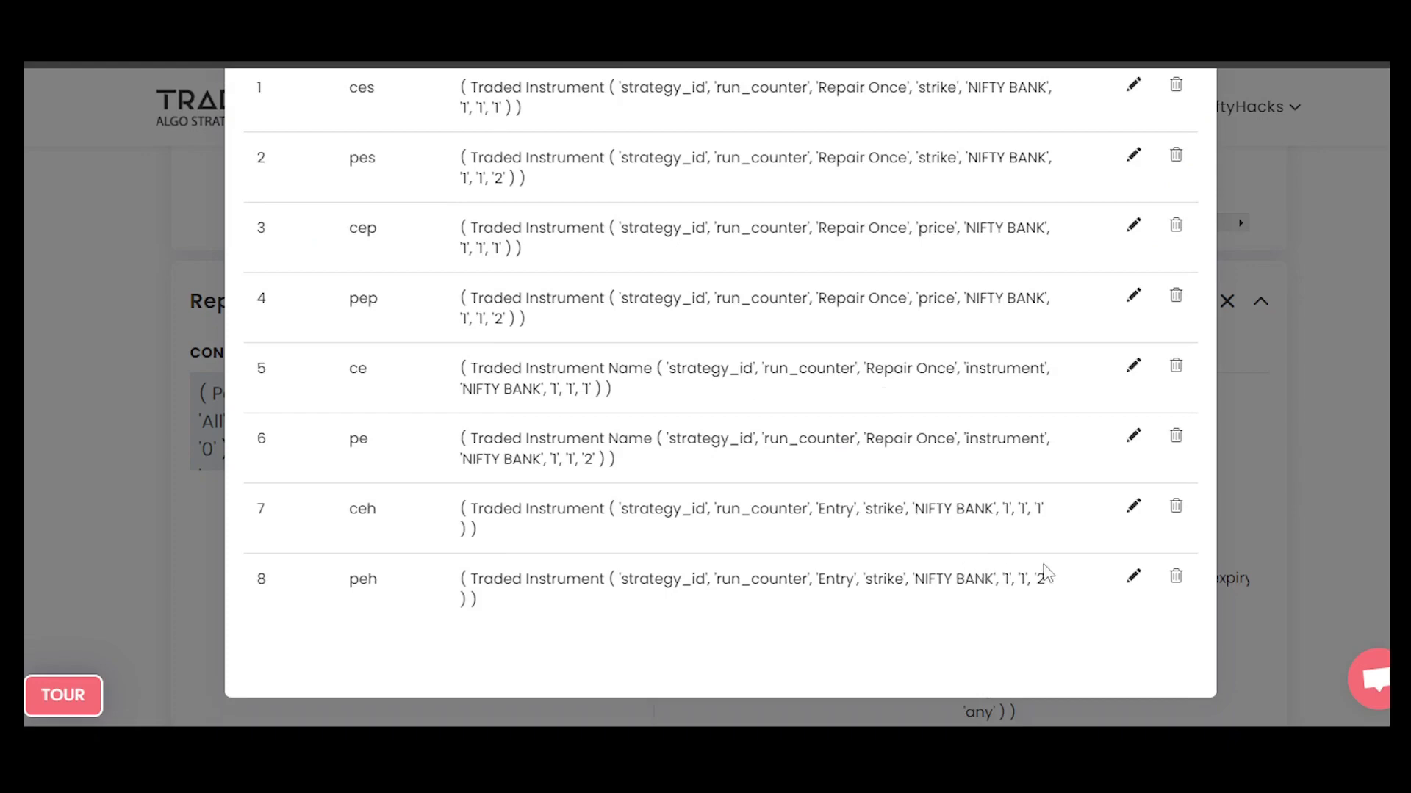
pyautogui.moveTo(1001, 579); pyautogui.dragTo(1051, 579)
pyautogui.doubleClick(360, 584)
pyautogui.scroll(4, 1014, 444)
pyautogui.click(1185, 132)
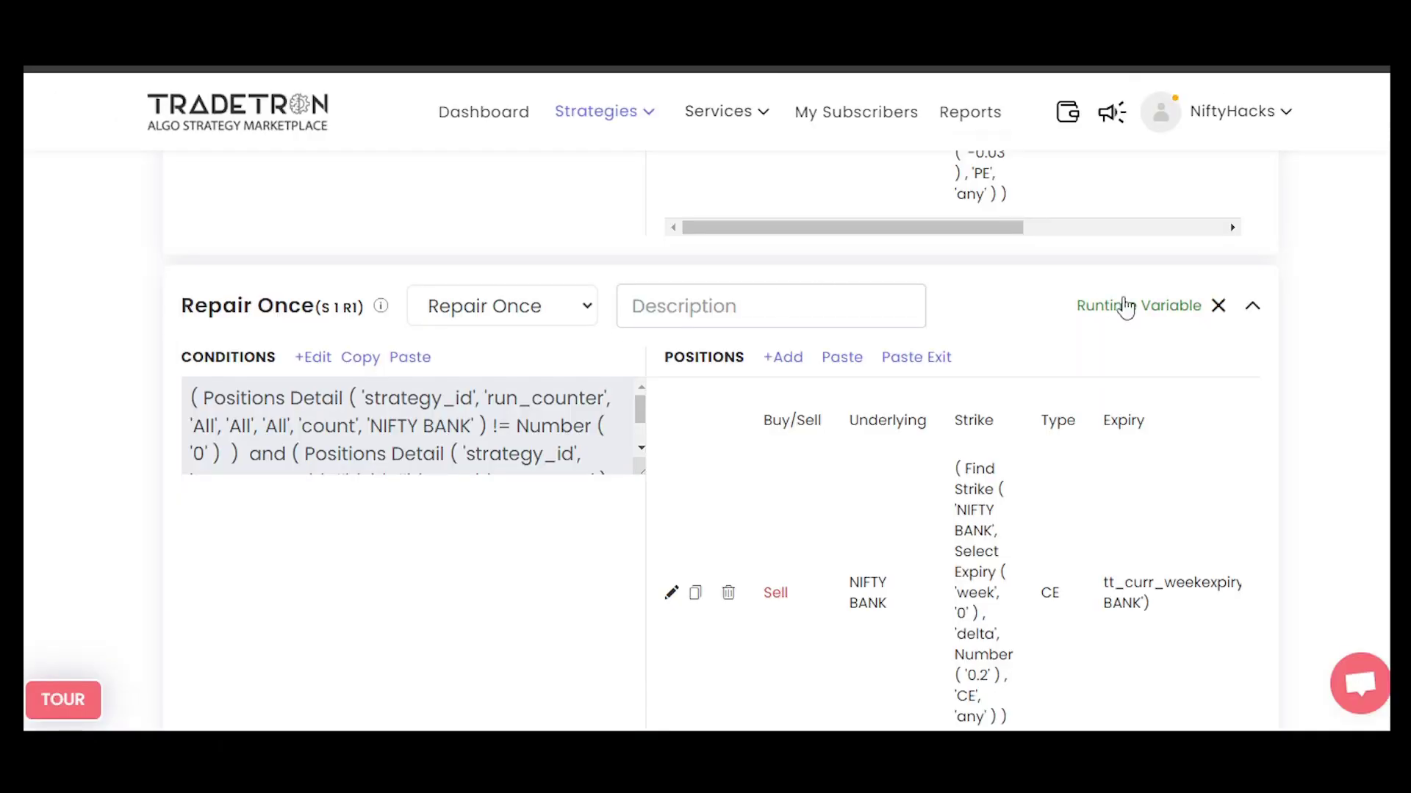
# Reopen Repair Once's runtime variables and highlight the ces and pes names and the strike fields in their formulas
pyautogui.click(1124, 306)
pyautogui.doubleClick(376, 392)
pyautogui.doubleClick(366, 461)
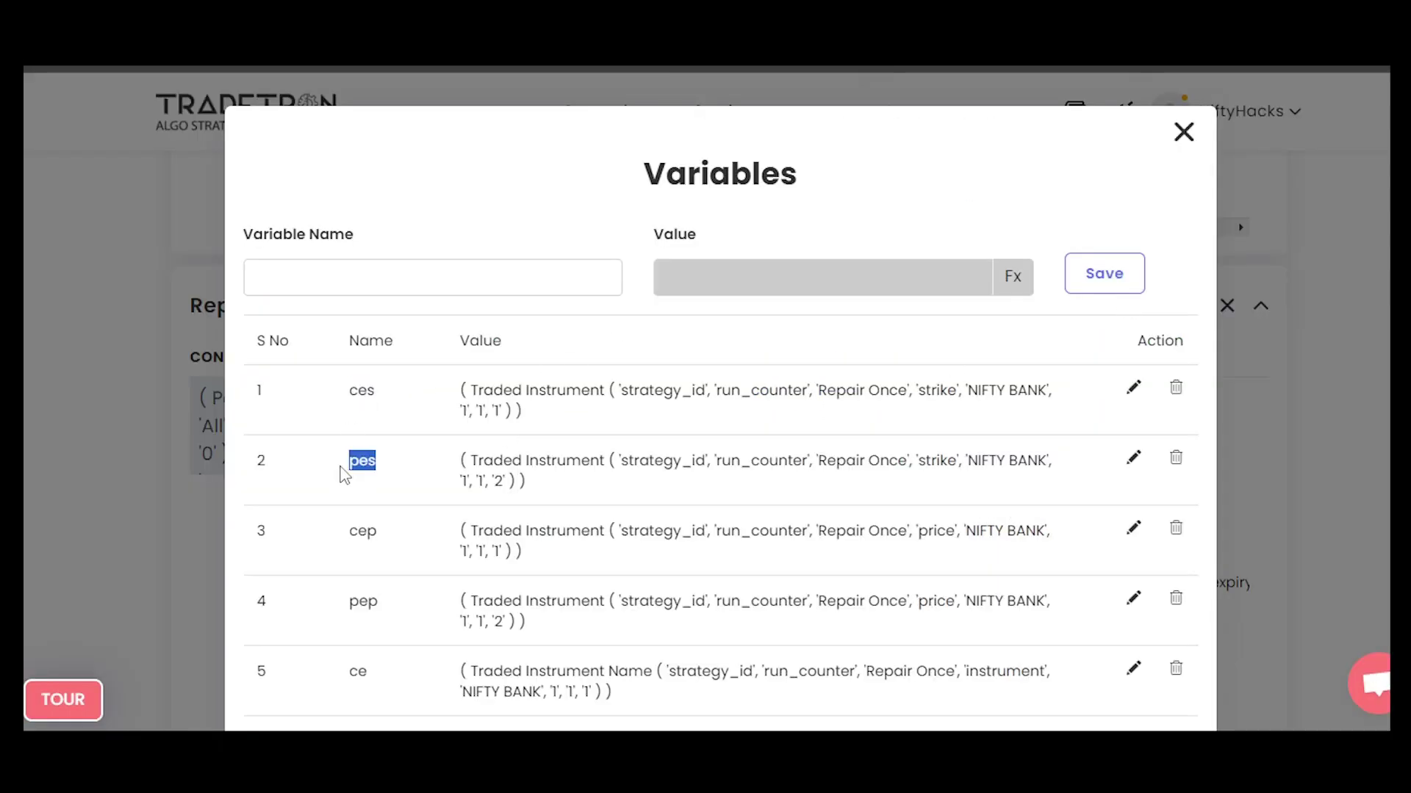
pyautogui.moveTo(870, 390); pyautogui.dragTo(965, 390)
pyautogui.moveTo(856, 461); pyautogui.dragTo(964, 461)
pyautogui.click(1183, 132)
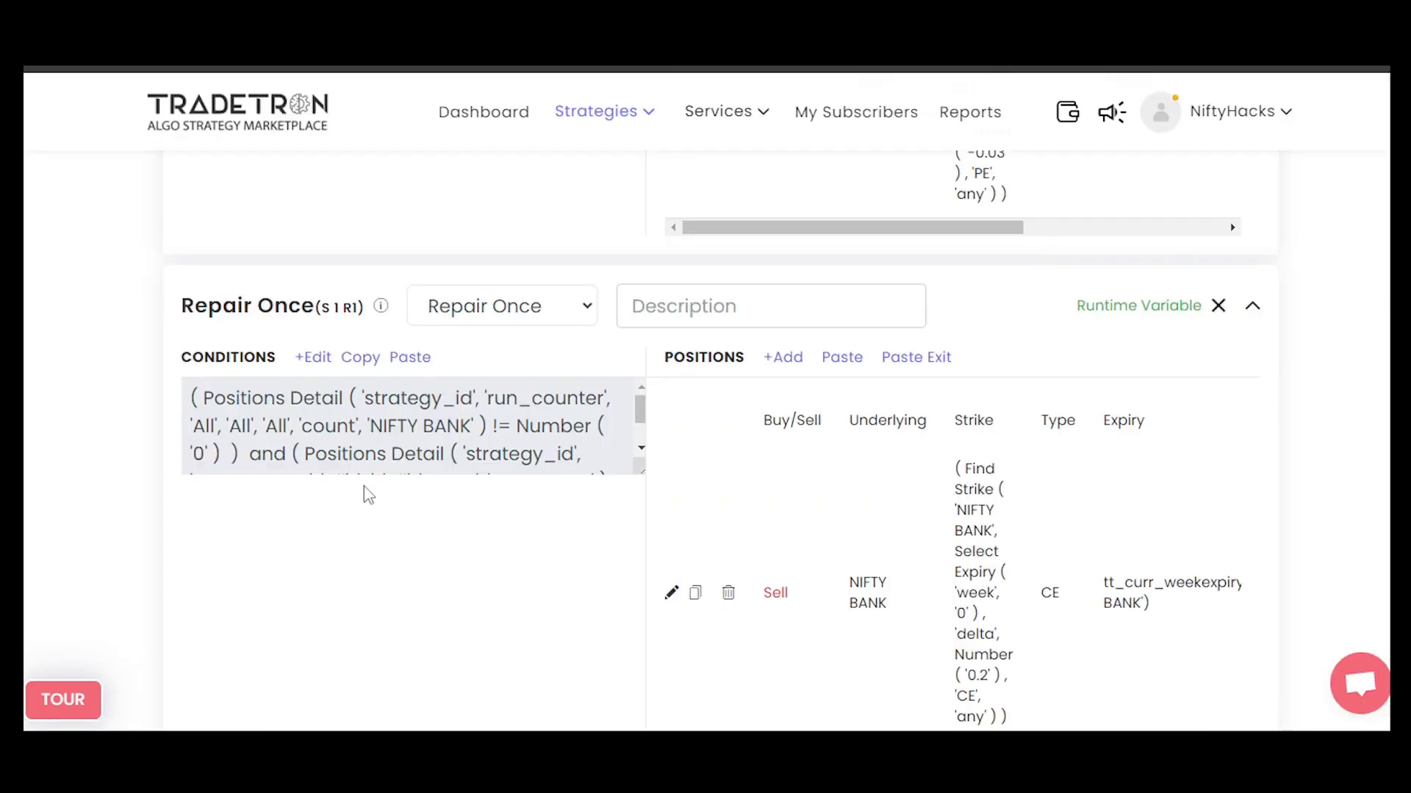
# Look over the first Repair Continuous condition in the Condition Builder and compare its block with the surrounding repair blocks
pyautogui.scroll(-10, 443, 567)
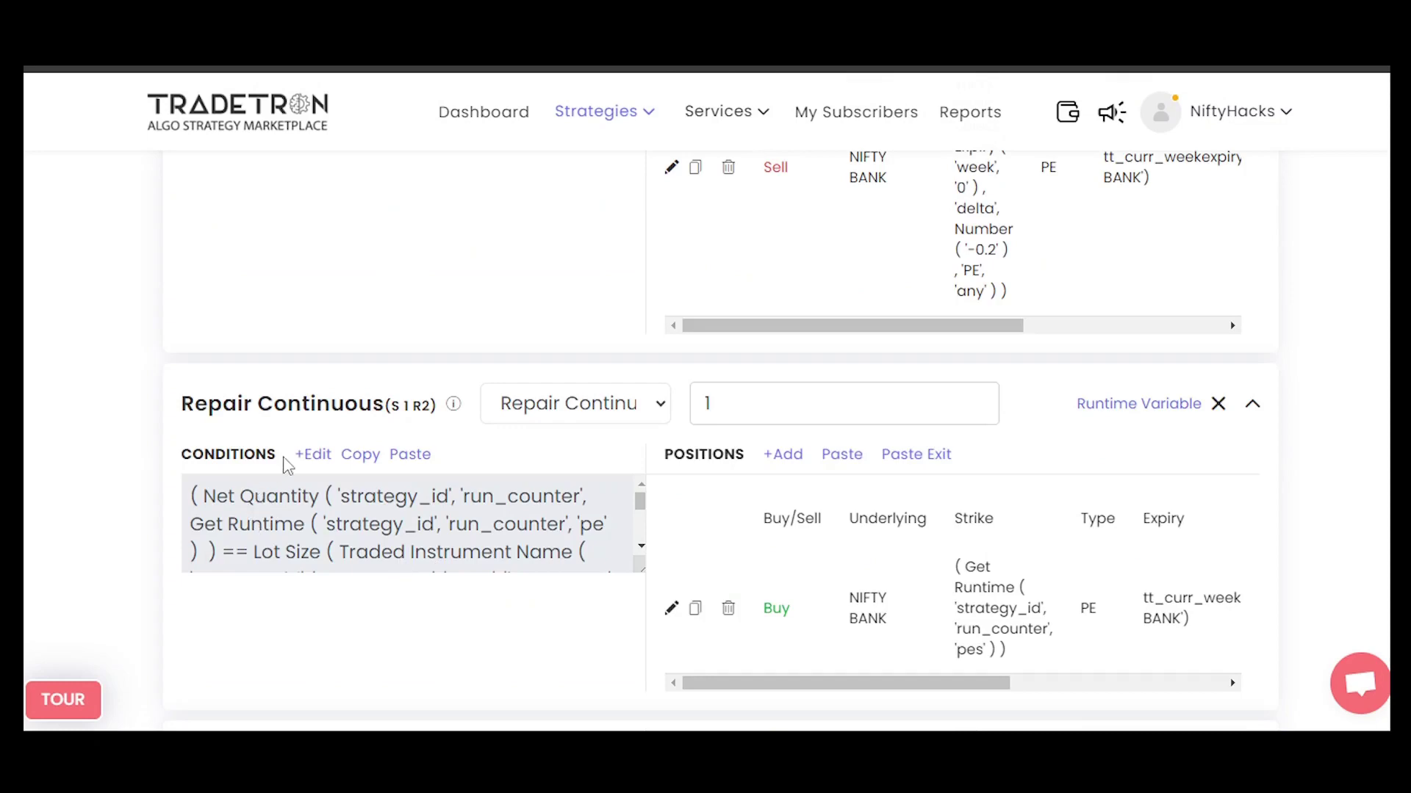
pyautogui.click(320, 455)
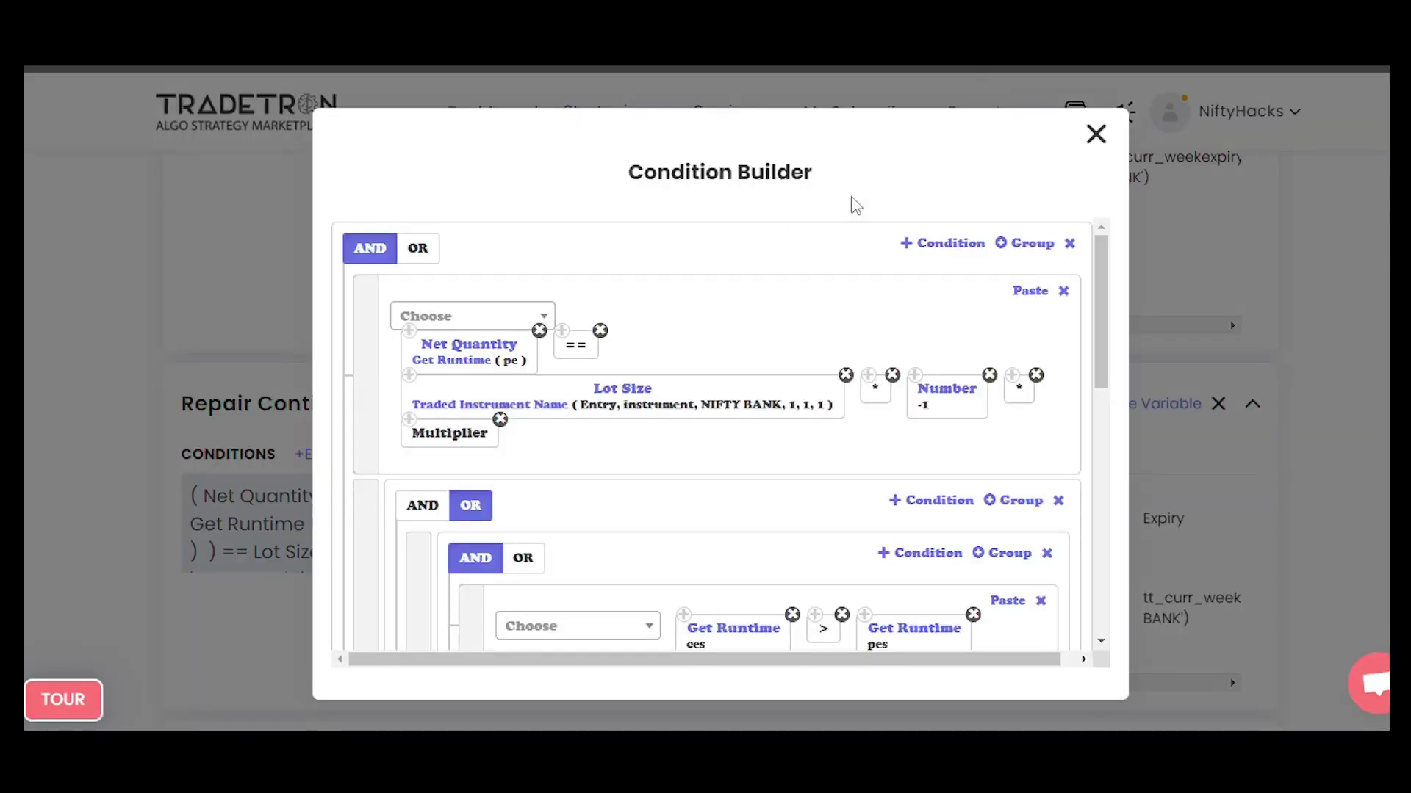
pyautogui.click(1096, 134)
pyautogui.scroll(10, 409, 368)
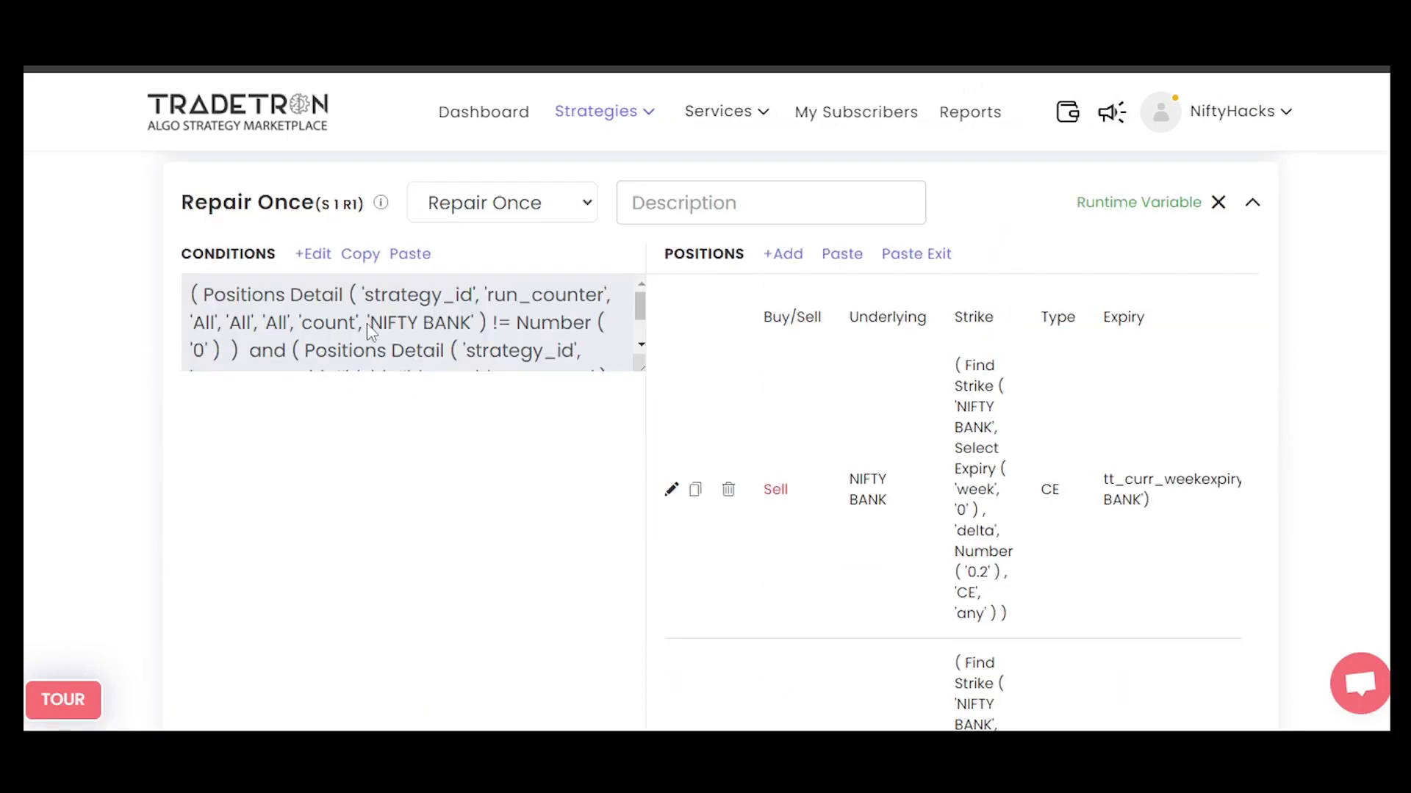
pyautogui.scroll(-8, 394, 495)
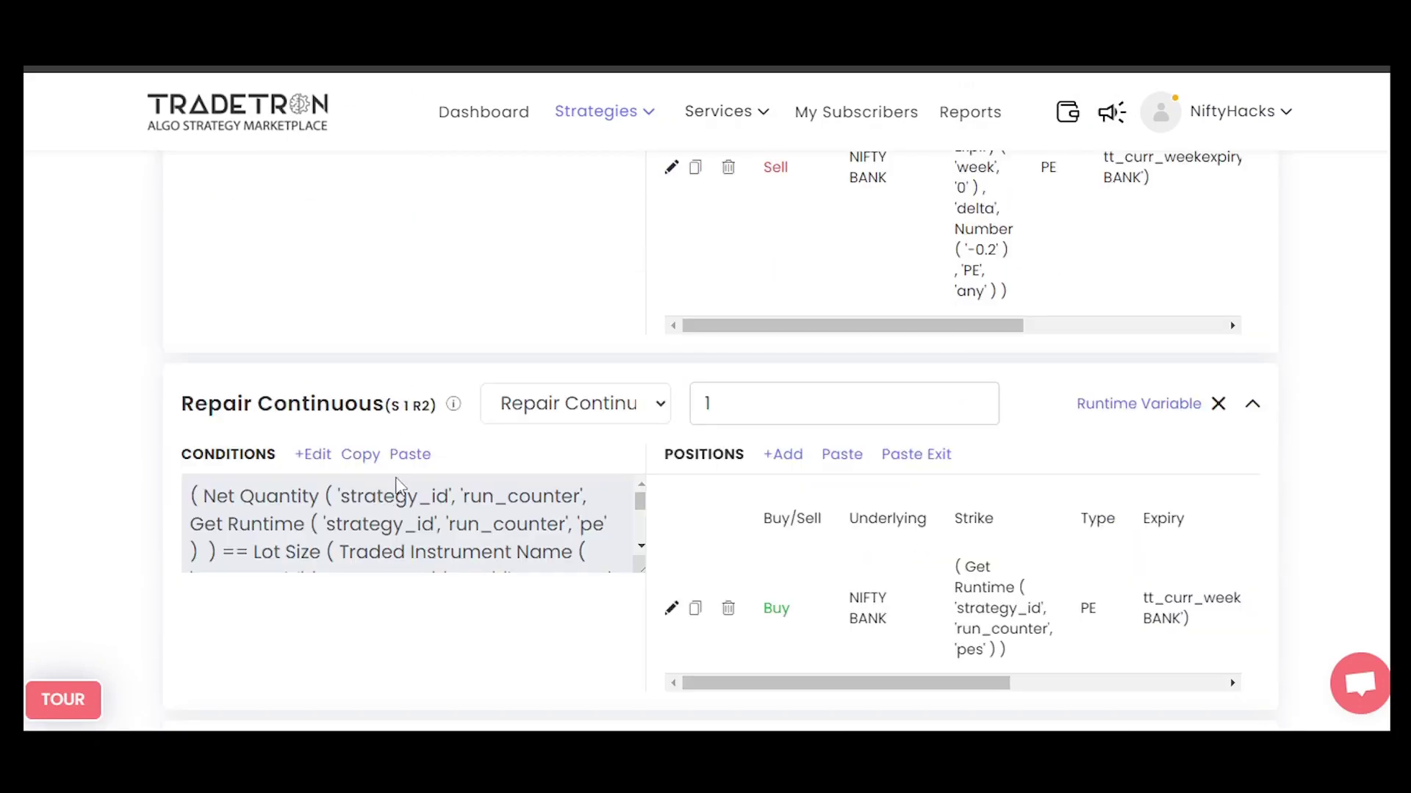
pyautogui.scroll(-3, 568, 426)
pyautogui.scroll(-12, 568, 426)
pyautogui.scroll(15, 571, 413)
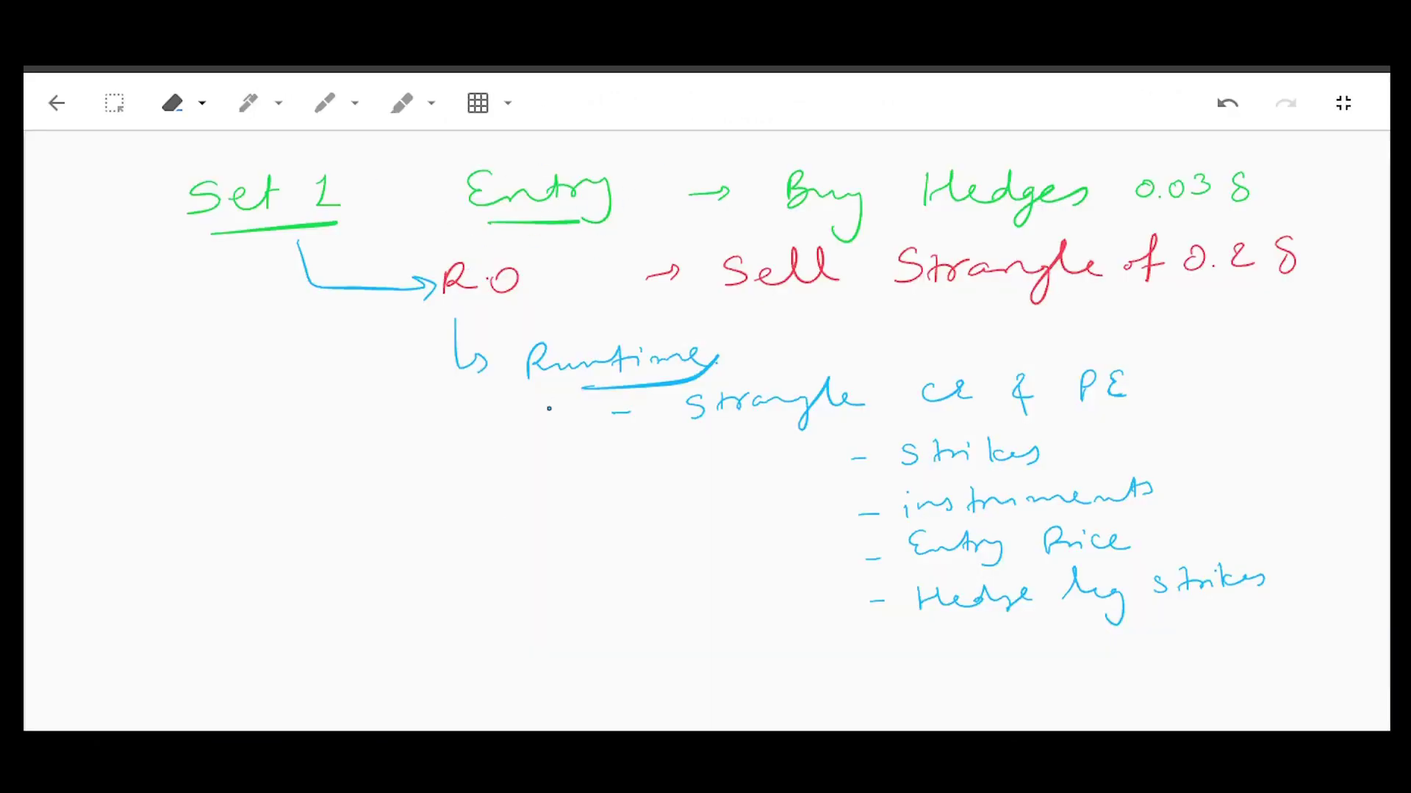
# On the whiteboard, handwrite a circled yellow "RC" below the runtime notes and add a short underlined note beside it
pyautogui.click(249, 103)
pyautogui.moveTo(529, 151); pyautogui.dragTo(425, 179)
pyautogui.click(248, 103)
pyautogui.moveTo(488, 242)
pyautogui.mouseDown()
pyautogui.moveTo(428, 257)
pyautogui.moveTo(555, 290)
pyautogui.moveTo(470, 243)
pyautogui.mouseUp()
pyautogui.scroll(-5, 547, 490)
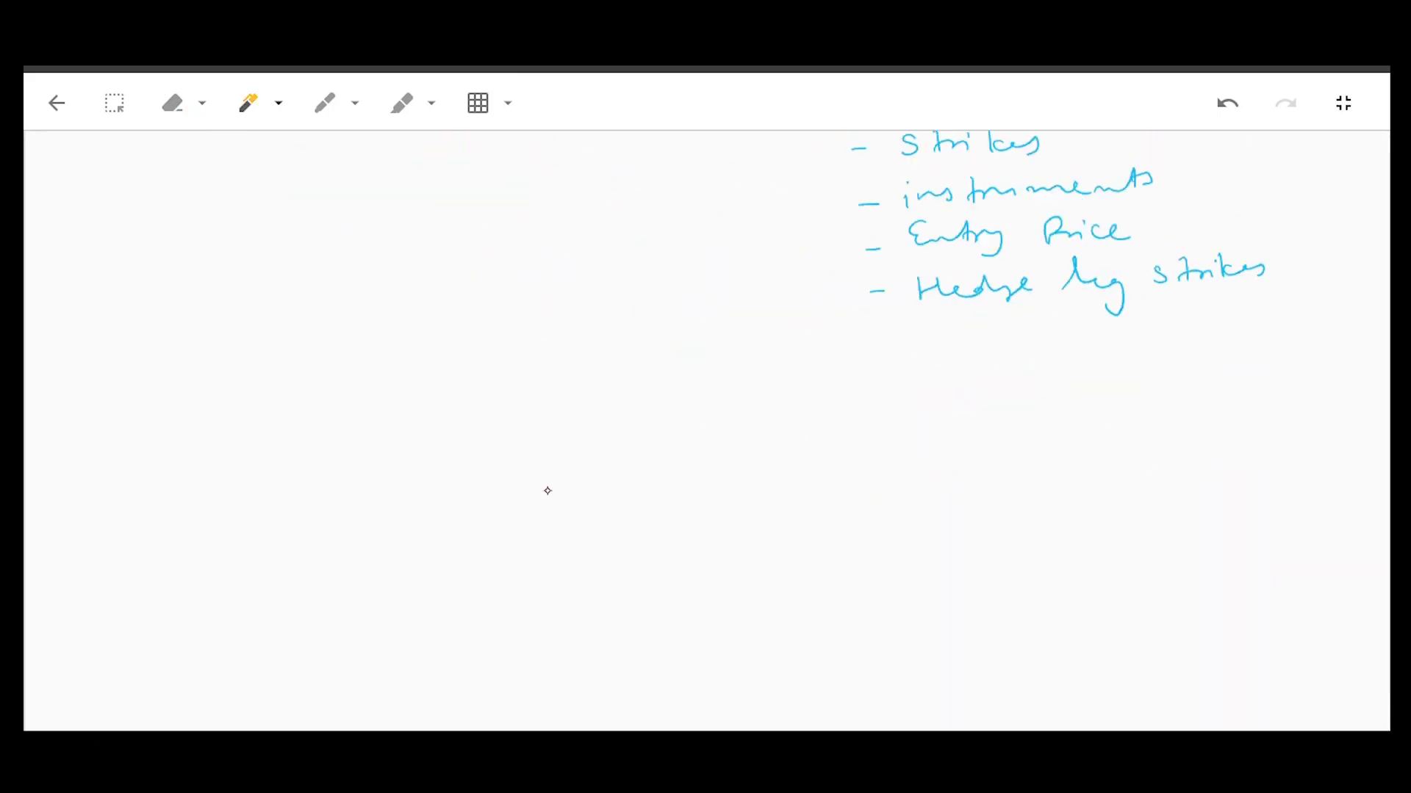
pyautogui.moveTo(214, 332)
pyautogui.mouseDown()
pyautogui.moveTo(249, 371)
pyautogui.moveTo(283, 370)
pyautogui.mouseUp()
pyautogui.moveTo(279, 305)
pyautogui.mouseDown()
pyautogui.moveTo(155, 344)
pyautogui.moveTo(236, 310)
pyautogui.mouseUp()
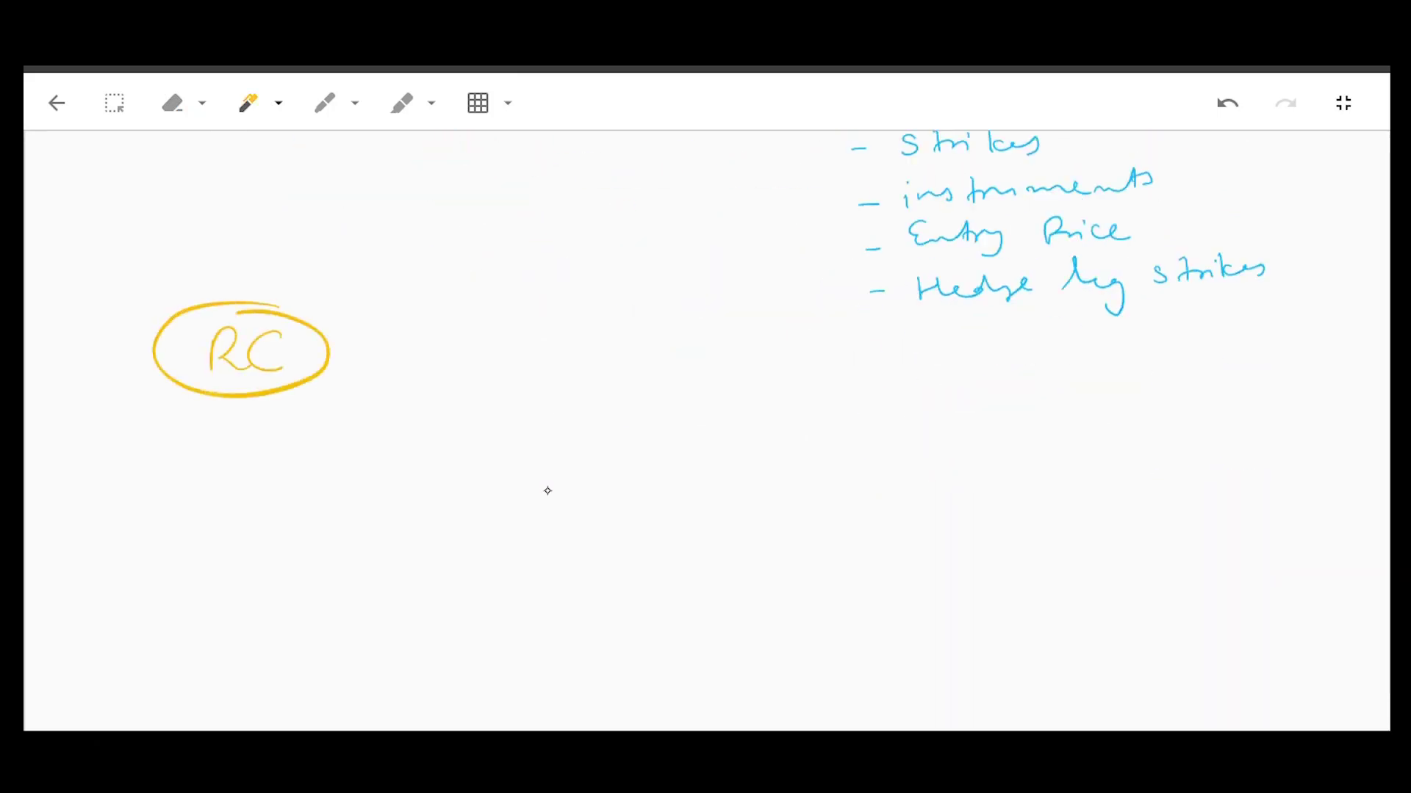
pyautogui.moveTo(353, 329); pyautogui.dragTo(400, 358)
pyautogui.moveTo(440, 323); pyautogui.dragTo(441, 356)
pyautogui.moveTo(430, 341); pyautogui.dragTo(455, 338)
pyautogui.moveTo(374, 377); pyautogui.dragTo(446, 372)
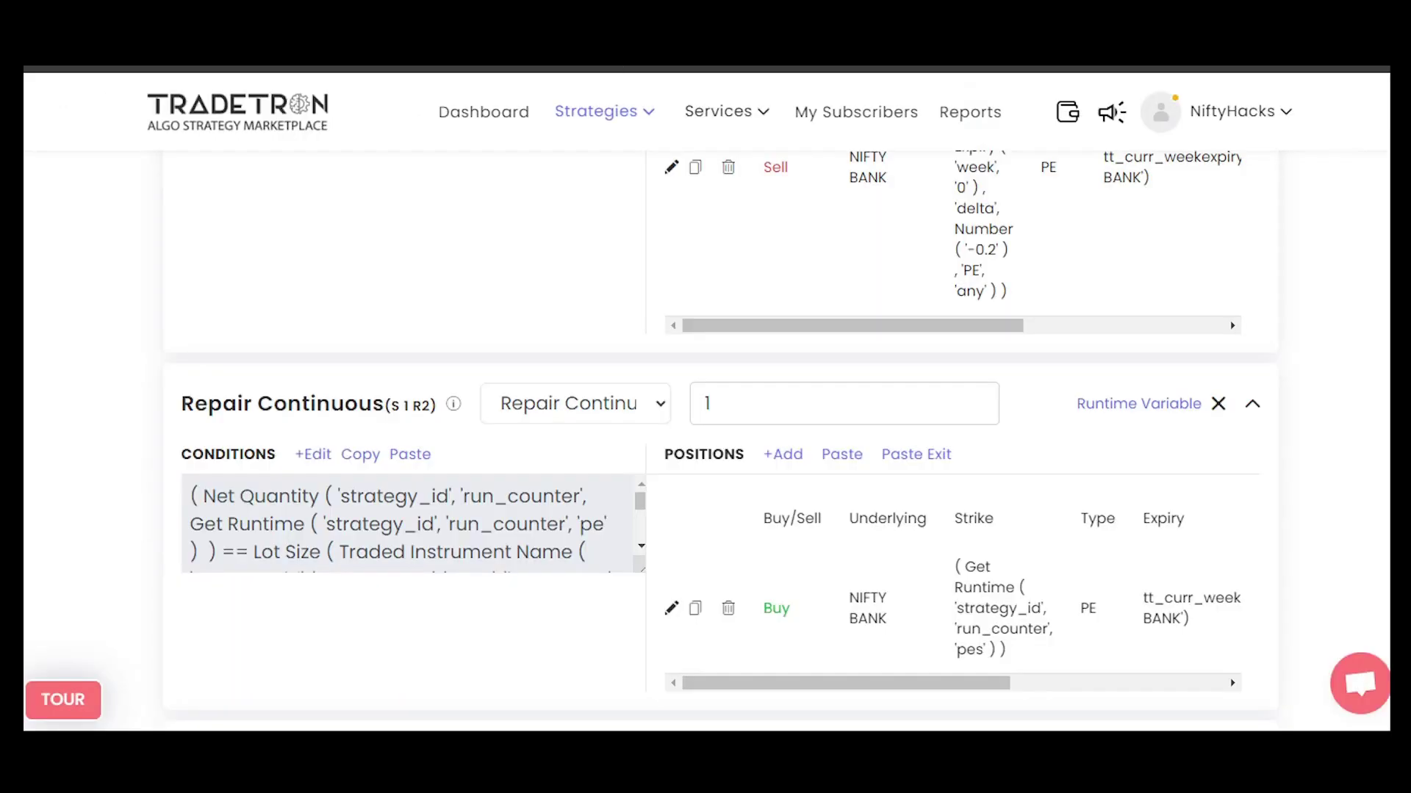
# In Tradetron, circle pes in the Repair Continuous buy position's strike and draw a red arrow pointing to it
pyautogui.scroll(-1, 721, 440)
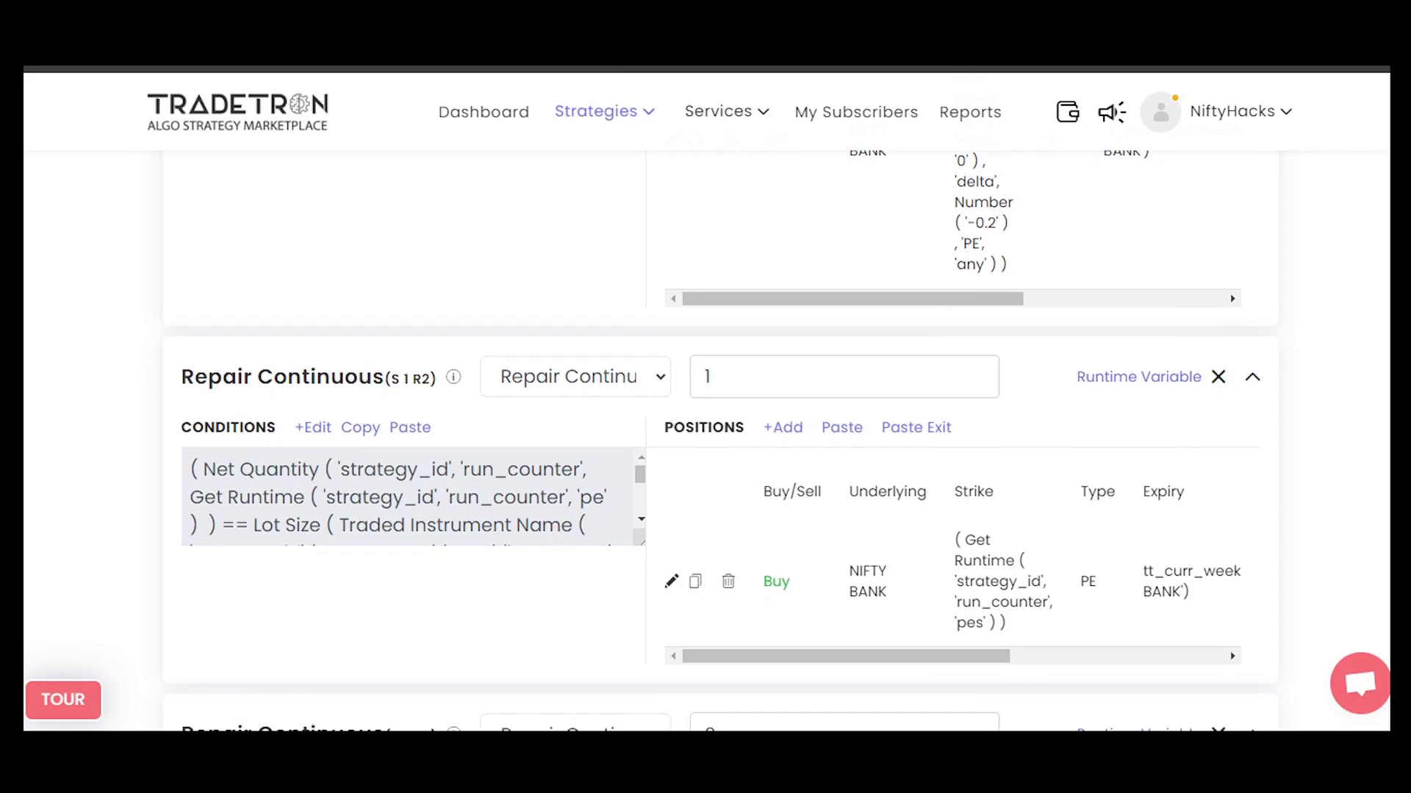
pyautogui.moveTo(986, 607)
pyautogui.mouseDown()
pyautogui.moveTo(977, 642)
pyautogui.moveTo(955, 606)
pyautogui.mouseUp()
pyautogui.moveTo(861, 638); pyautogui.dragTo(929, 626)
pyautogui.moveTo(904, 652); pyautogui.dragTo(929, 626)
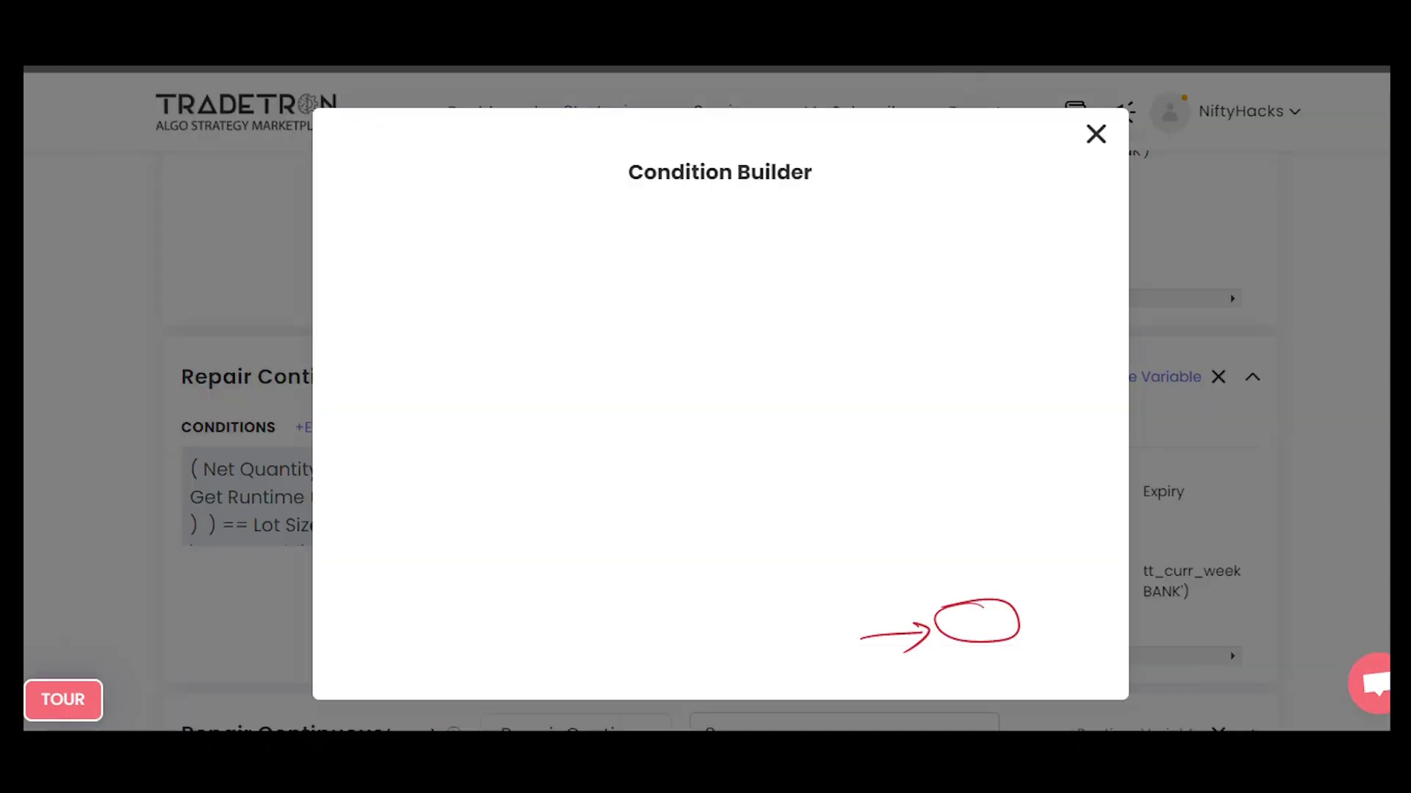
# In Repair Continuous's Condition Builder, circle the ces > pes comparison in red, with both runtime names and the operator
pyautogui.scroll(-4, 720, 441)
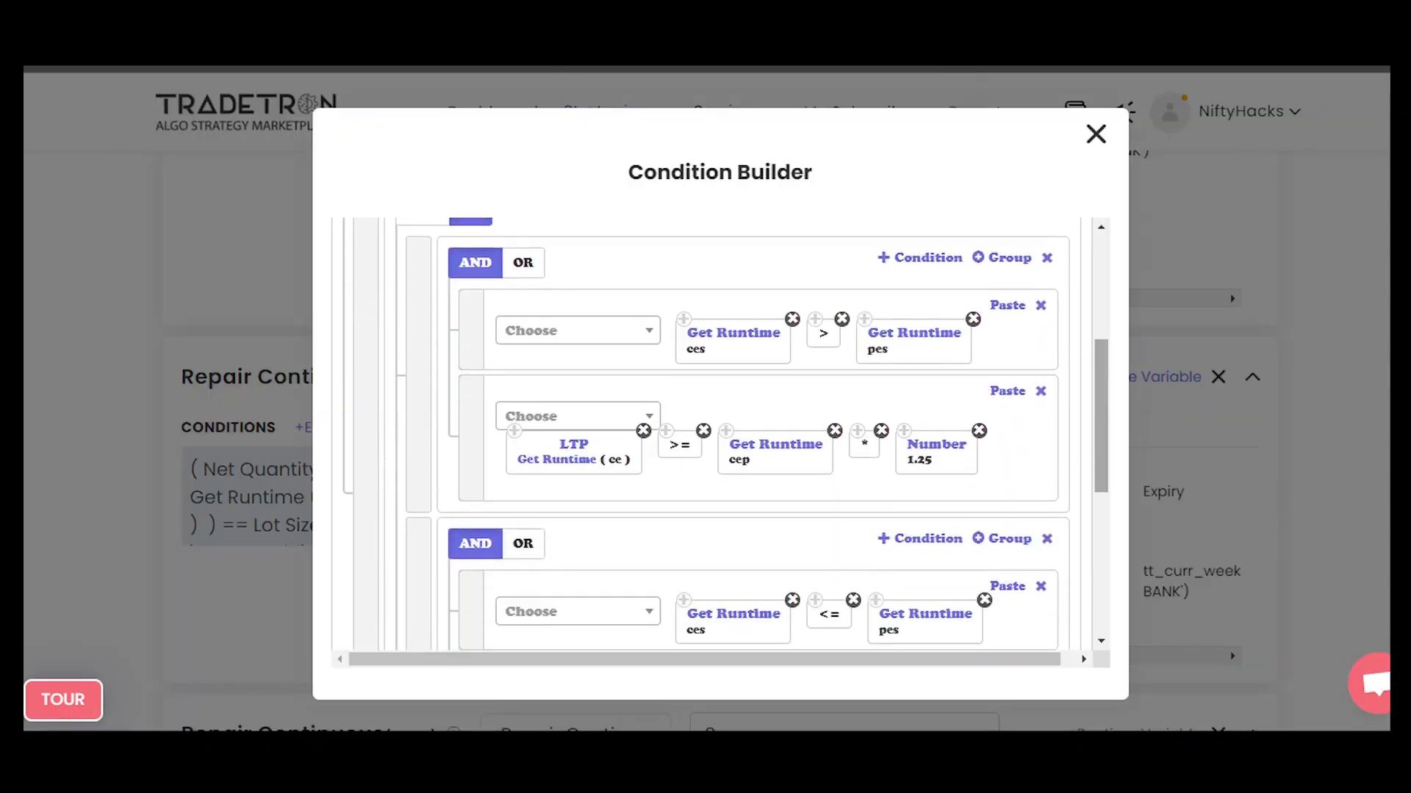
pyautogui.moveTo(751, 304)
pyautogui.mouseDown()
pyautogui.moveTo(638, 312)
pyautogui.moveTo(871, 376)
pyautogui.moveTo(955, 295)
pyautogui.moveTo(727, 291)
pyautogui.mouseUp()
pyautogui.moveTo(678, 355); pyautogui.dragTo(682, 340)
pyautogui.moveTo(829, 312)
pyautogui.mouseDown()
pyautogui.moveTo(838, 359)
pyautogui.moveTo(820, 313)
pyautogui.moveTo(870, 338)
pyautogui.mouseUp()
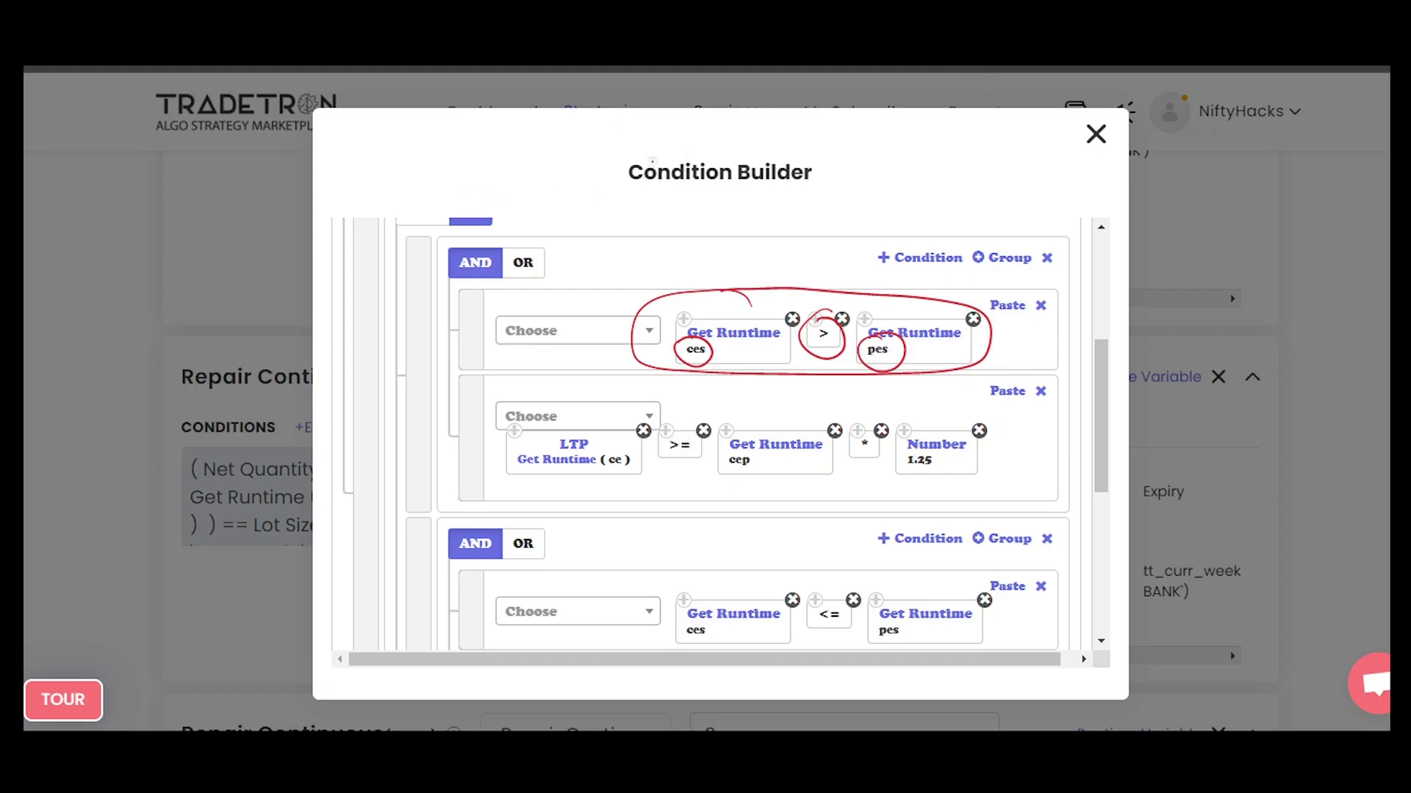
# Draw a red arrow from the ces > pes comparison down to the LTP condition, and circle ce and cep there
pyautogui.moveTo(647, 359)
pyautogui.mouseDown()
pyautogui.moveTo(590, 356)
pyautogui.moveTo(579, 413)
pyautogui.mouseUp()
pyautogui.moveTo(621, 447); pyautogui.dragTo(616, 445)
pyautogui.moveTo(768, 426)
pyautogui.mouseDown()
pyautogui.moveTo(790, 470)
pyautogui.moveTo(795, 441)
pyautogui.mouseUp()
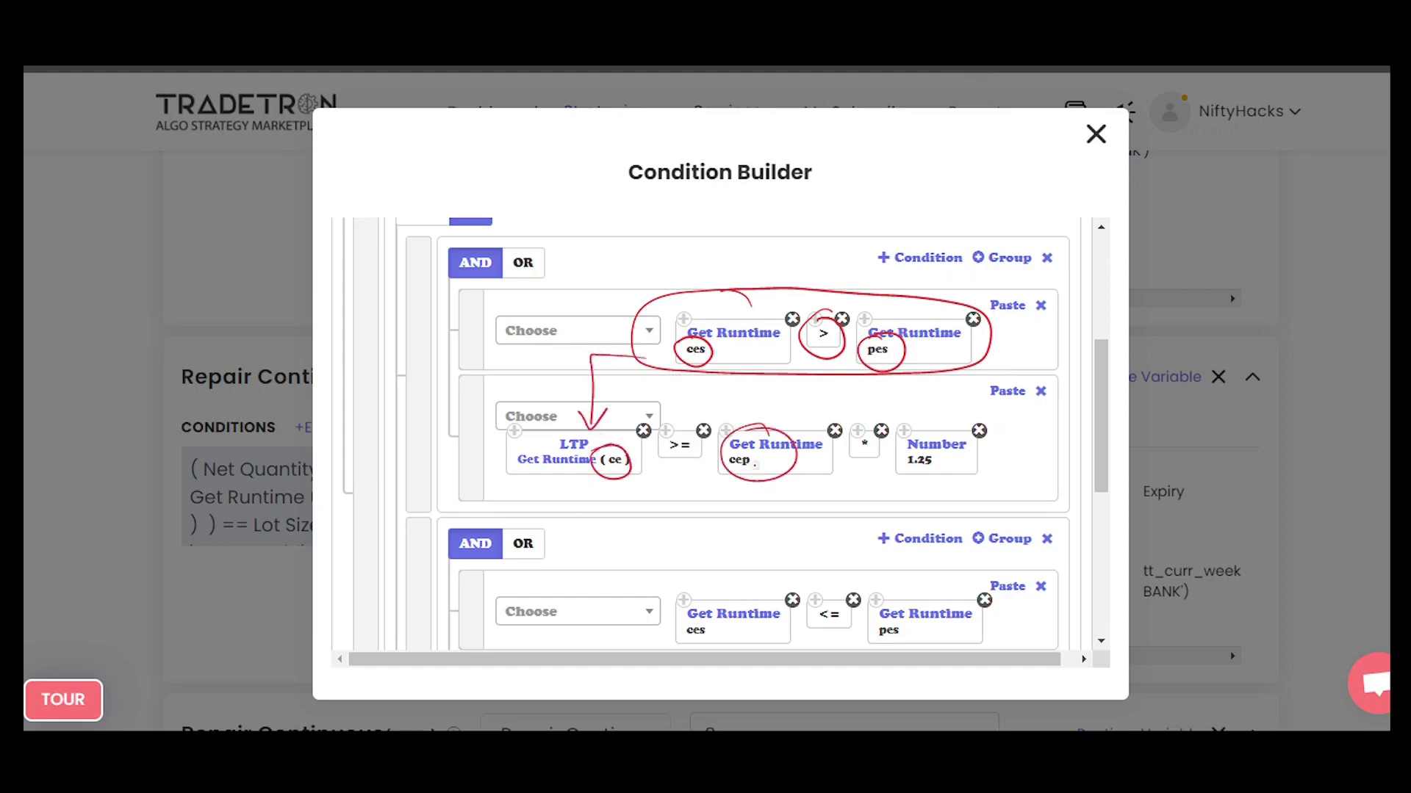
# Handwrite a circled red "pe" note with a cross above the ces > pes comparison, and clear the annotations from the screen
pyautogui.moveTo(654, 216)
pyautogui.mouseDown()
pyautogui.moveTo(656, 250)
pyautogui.moveTo(727, 193)
pyautogui.moveTo(646, 249)
pyautogui.mouseUp()
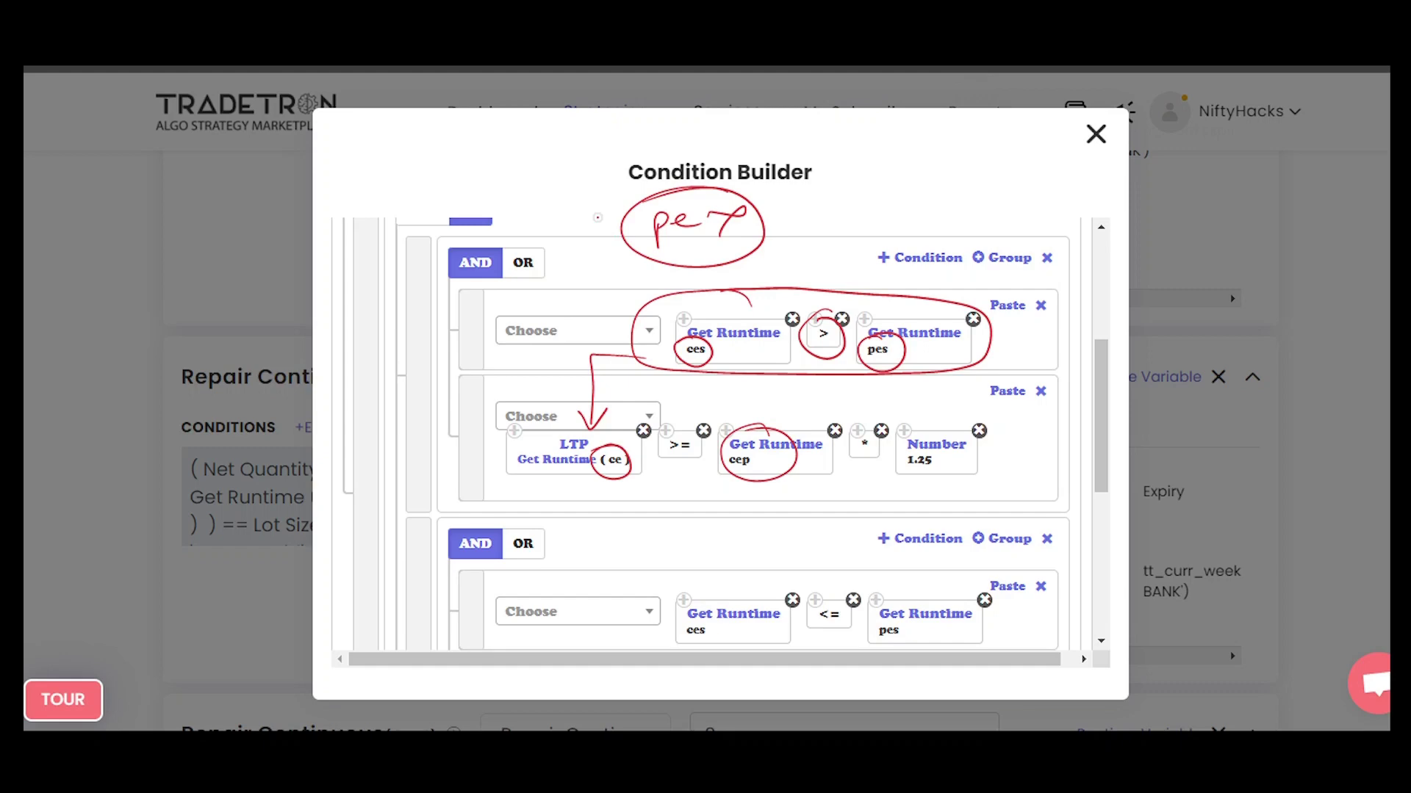
pyautogui.moveTo(833, 231); pyautogui.dragTo(819, 301)
pyautogui.moveTo(802, 273); pyautogui.dragTo(854, 268)
pyautogui.press('e')
# Outline the ces > pes comparison in red again and mark the LTP condition beneath it
pyautogui.moveTo(662, 317)
pyautogui.mouseDown()
pyautogui.moveTo(912, 307)
pyautogui.moveTo(964, 374)
pyautogui.moveTo(643, 369)
pyautogui.moveTo(666, 324)
pyautogui.mouseUp()
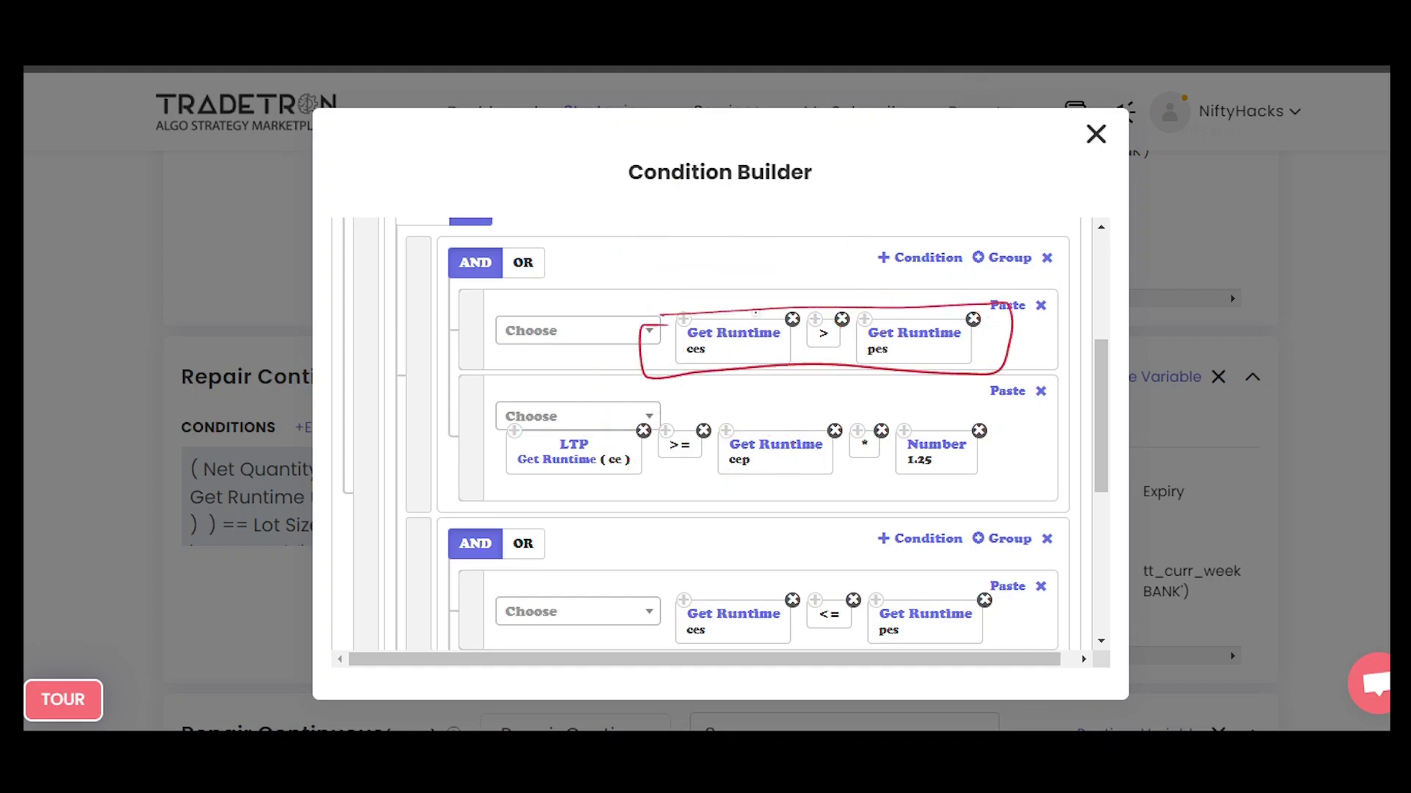
pyautogui.moveTo(607, 448)
pyautogui.mouseDown()
pyautogui.moveTo(632, 483)
pyautogui.moveTo(647, 446)
pyautogui.moveTo(698, 408)
pyautogui.mouseUp()
pyautogui.moveTo(727, 372)
pyautogui.mouseDown()
pyautogui.moveTo(724, 397)
pyautogui.moveTo(767, 413)
pyautogui.moveTo(1194, 485)
pyautogui.mouseUp()
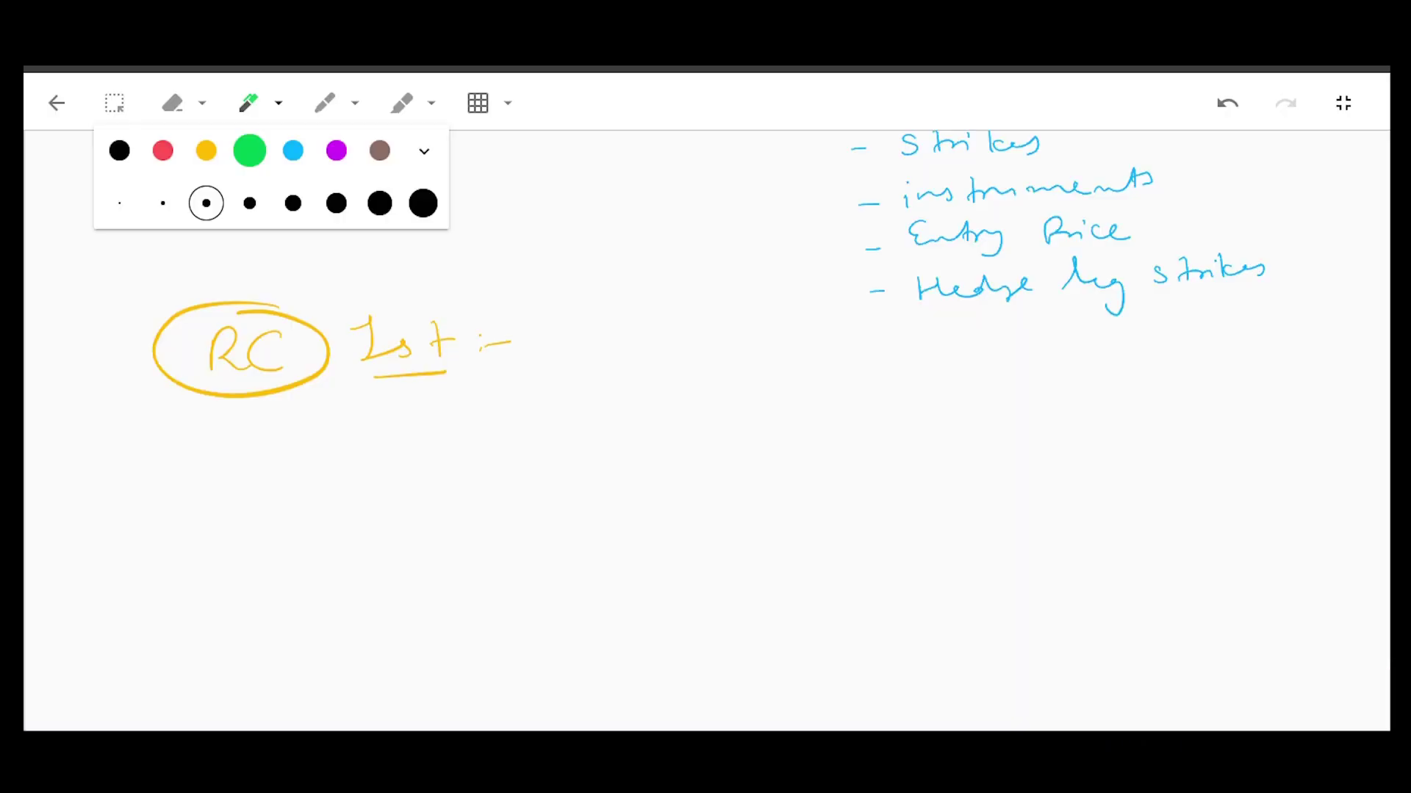
# On the whiteboard, handwrite in green below the RC heading: "if currently we are in strangle, exit PE if CE SL get hit."
pyautogui.press('Escape')
pyautogui.moveTo(353, 413); pyautogui.dragTo(386, 435)
pyautogui.moveTo(468, 379); pyautogui.dragTo(457, 444)
pyautogui.moveTo(443, 425); pyautogui.dragTo(494, 423)
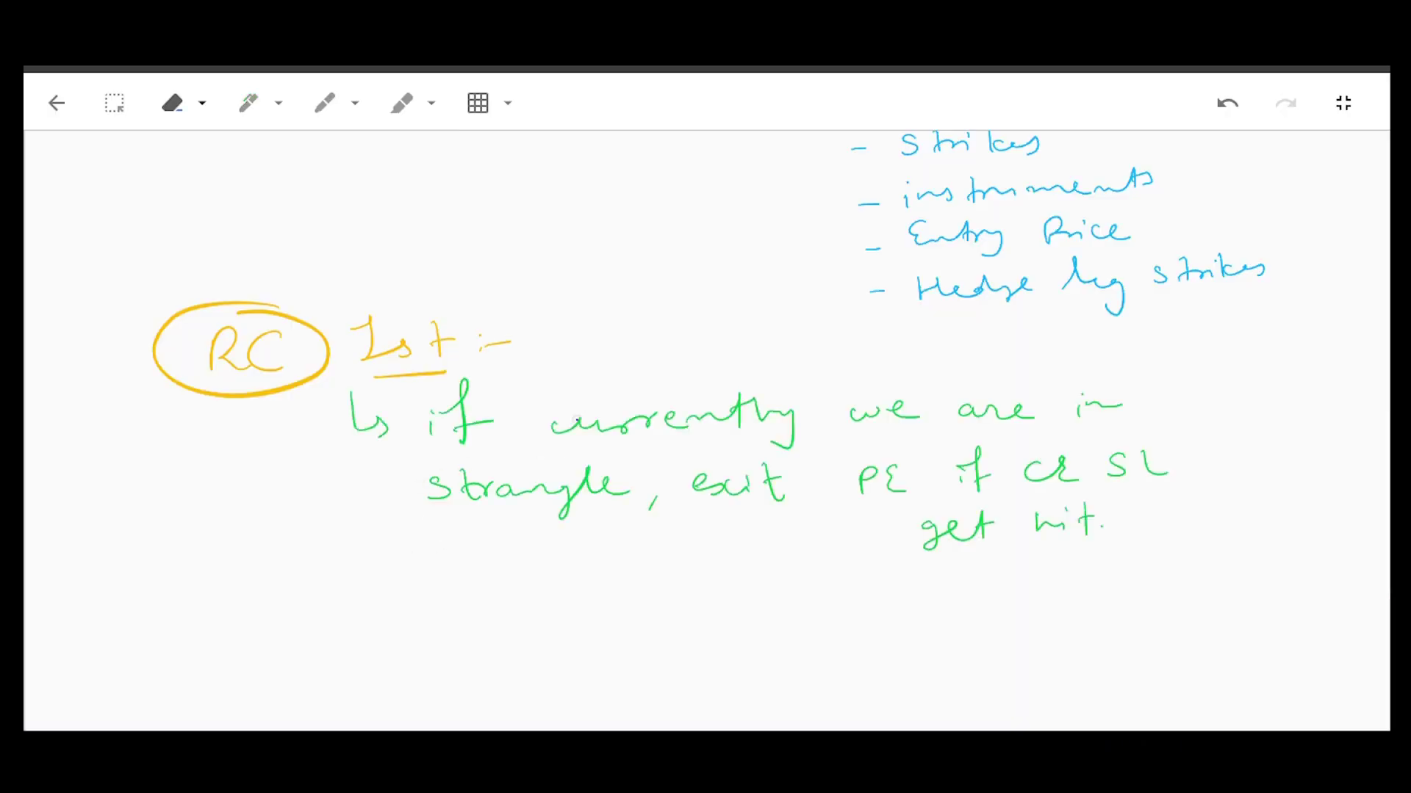
# Underline "currently we are in strangle" in dark blue within the green note
pyautogui.moveTo(575, 450); pyautogui.dragTo(769, 445)
pyautogui.moveTo(868, 434); pyautogui.dragTo(992, 425)
pyautogui.moveTo(427, 507); pyautogui.dragTo(601, 502)
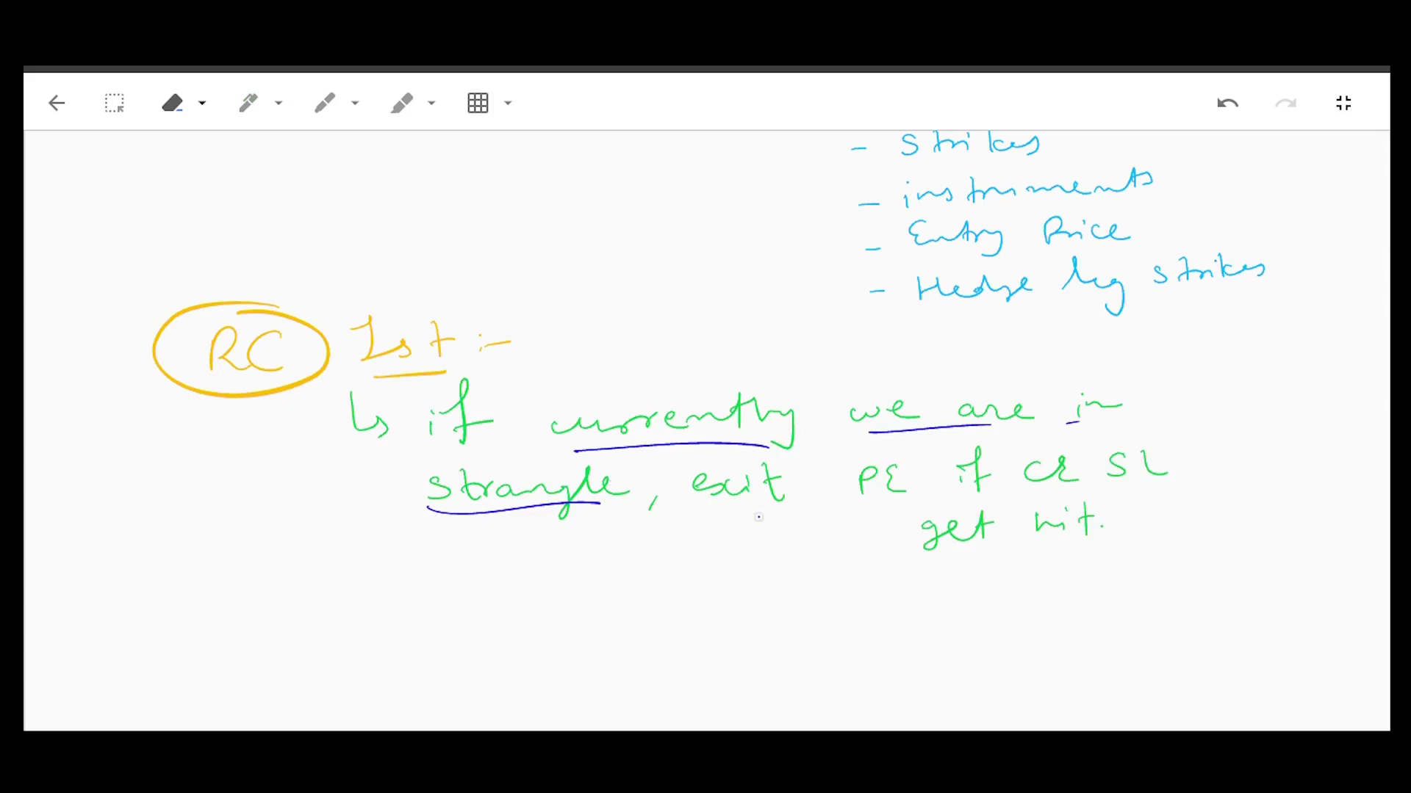